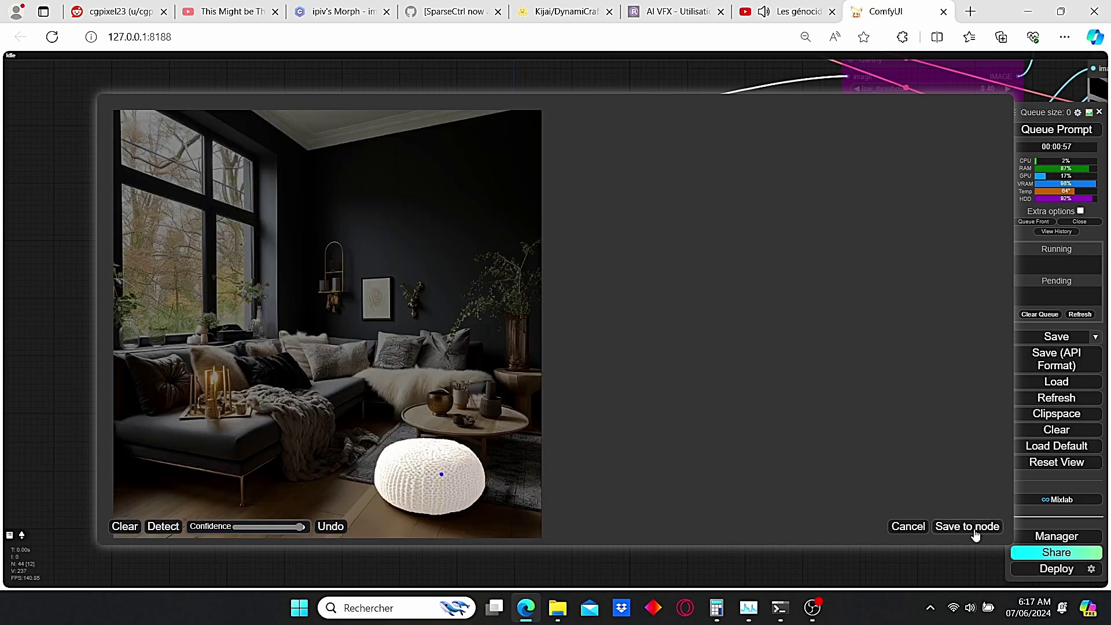
Step: Save the detected pouf mask to the node and queue the prompt to generate a restyled room image
click(977, 531)
click(1057, 129)
scroll(823, 162, down, 3)
drag(823, 162, 686, 261)
drag(695, 394, 620, 165)
drag(737, 151, 709, 452)
scroll(670, 115, up, 2)
scroll(669, 114, up, 5)
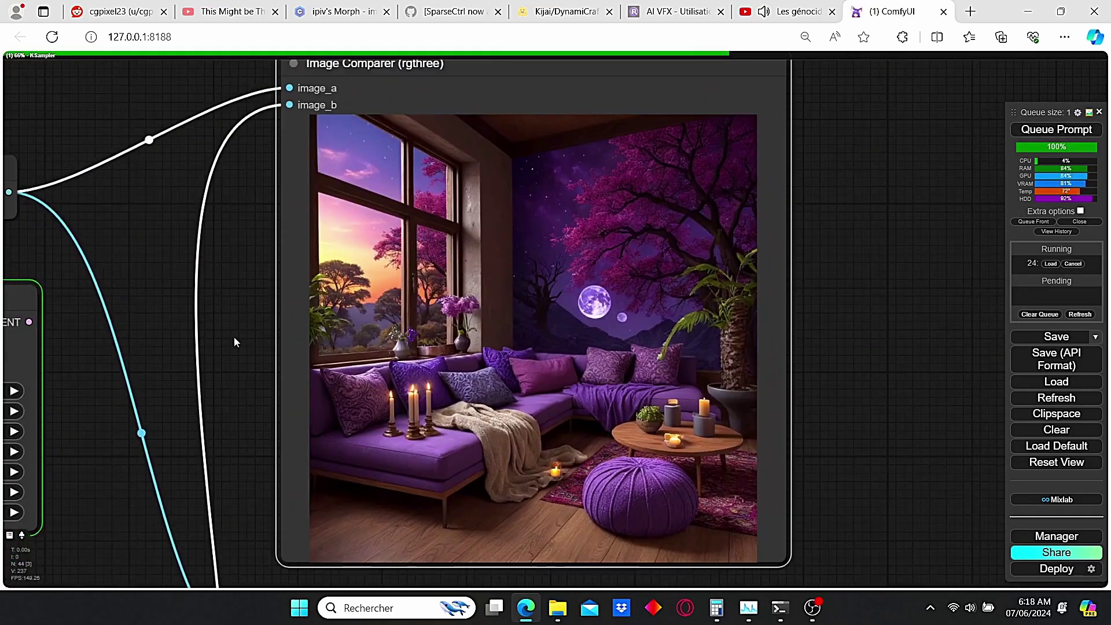
scroll(235, 336, down, 1)
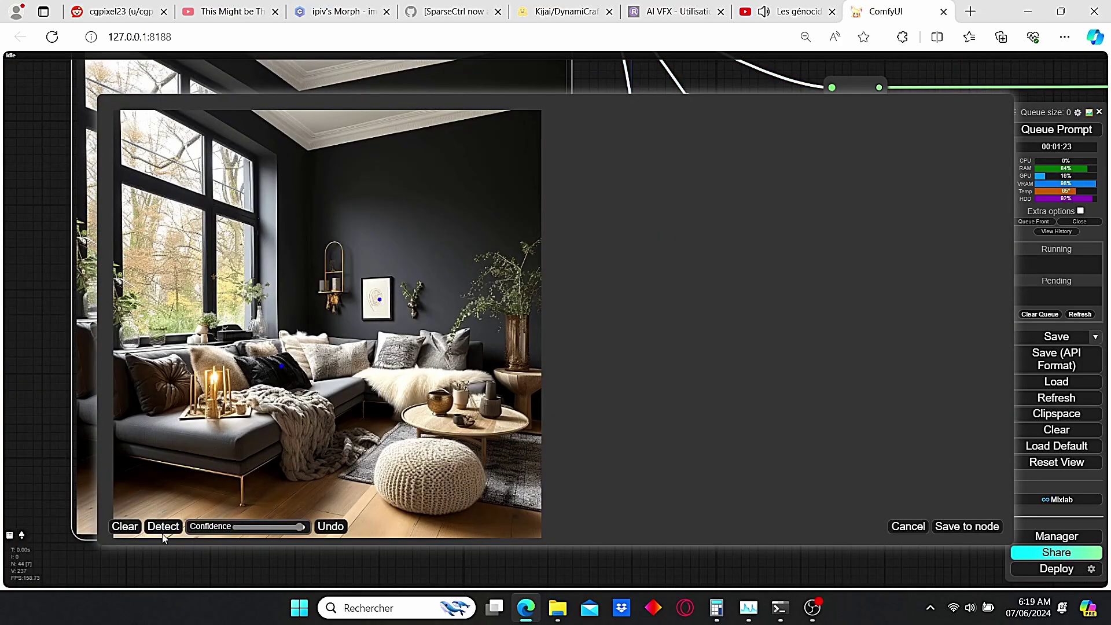
Step: Detect the mask for the marked wall picture and black sofa cushion
click(164, 533)
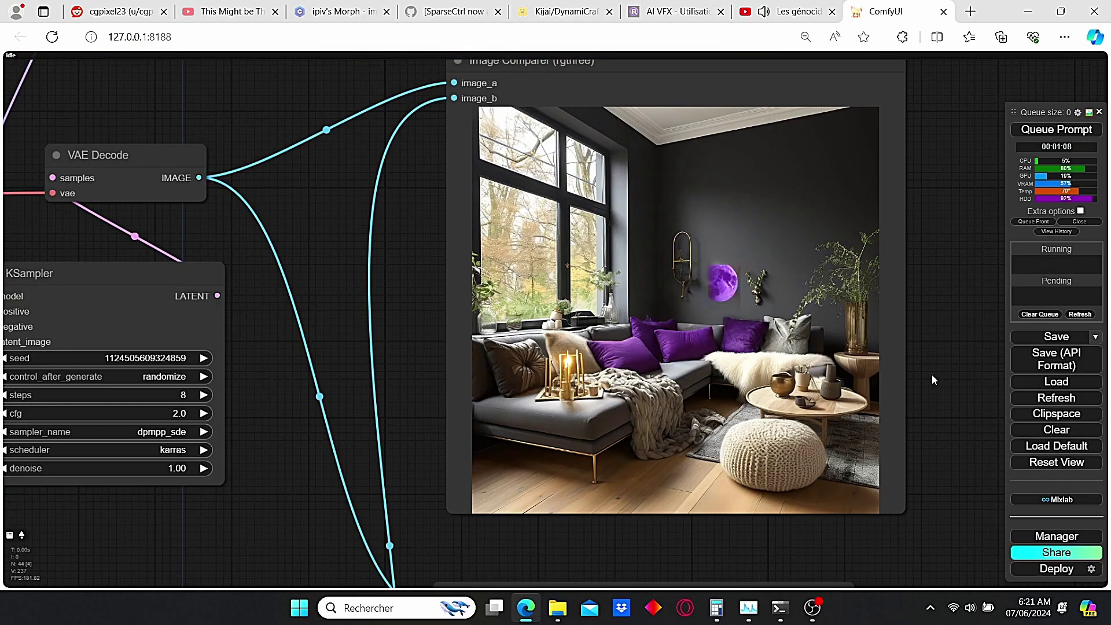
scroll(355, 277, down, 3)
drag(345, 242, 514, 447)
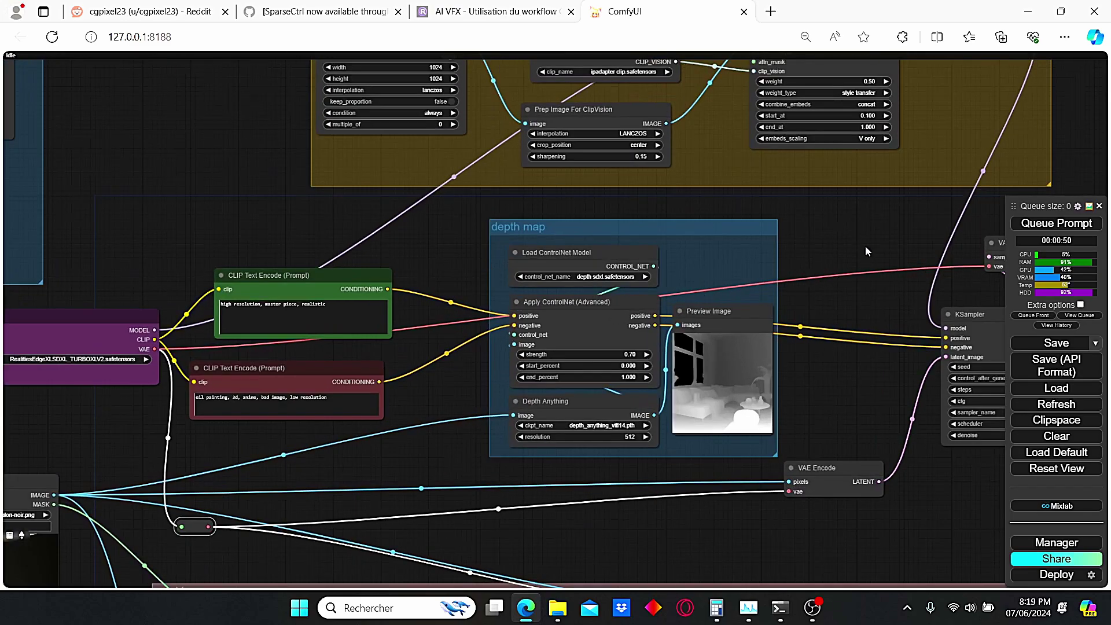
Step: Examine the depth map group with its ControlNet nodes and the IPADAPTER group that receives the style image
drag(866, 245, 800, 203)
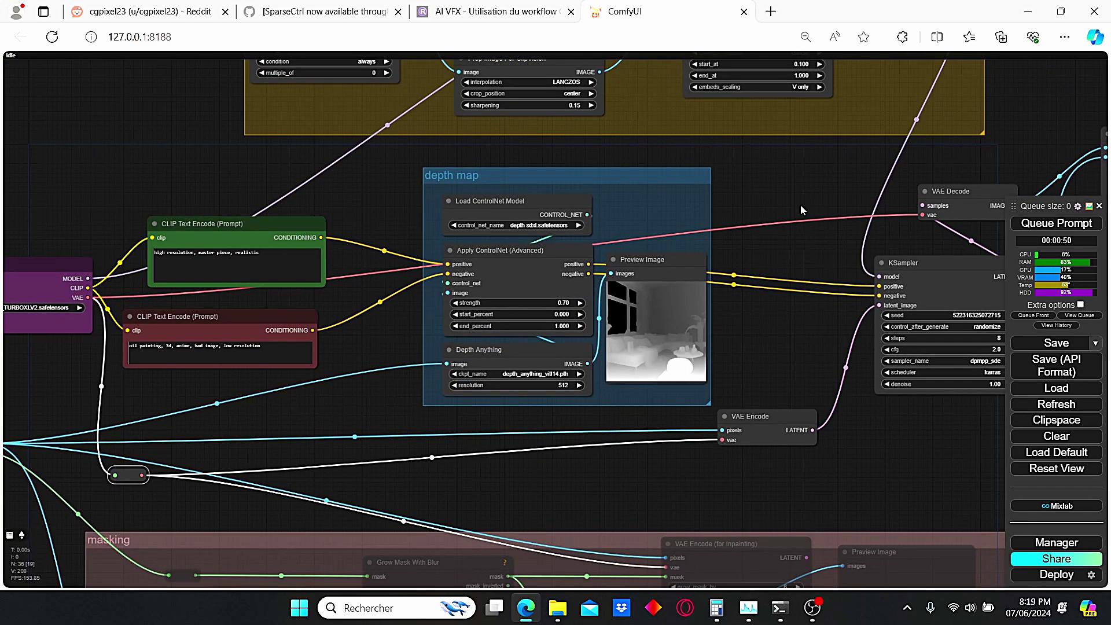
scroll(707, 381, up, 8)
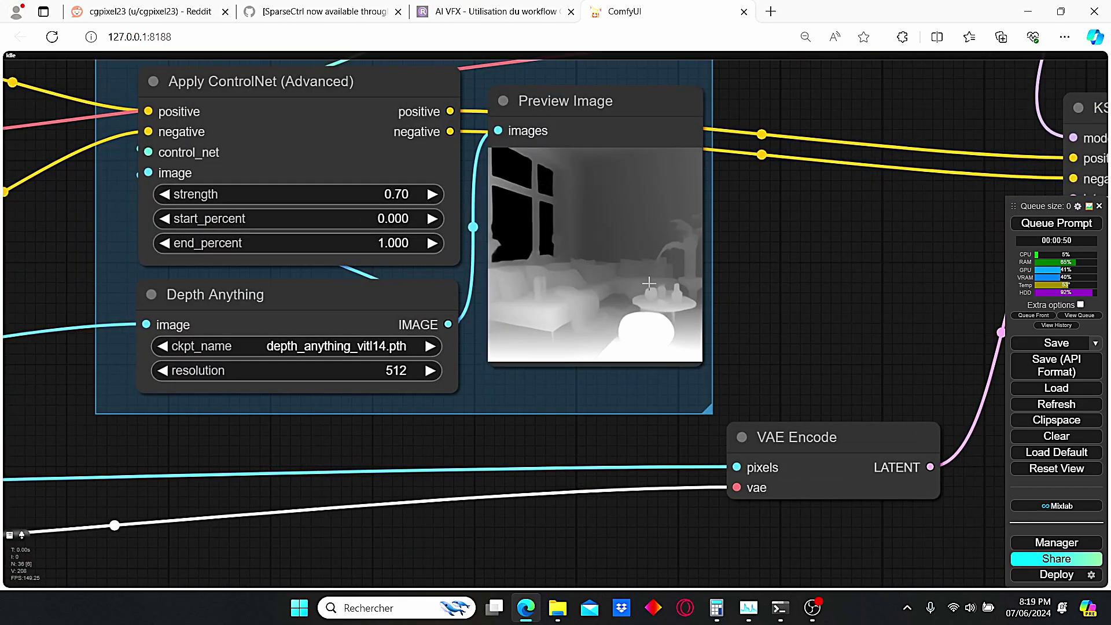
scroll(669, 235, down, 7)
drag(678, 172, 745, 423)
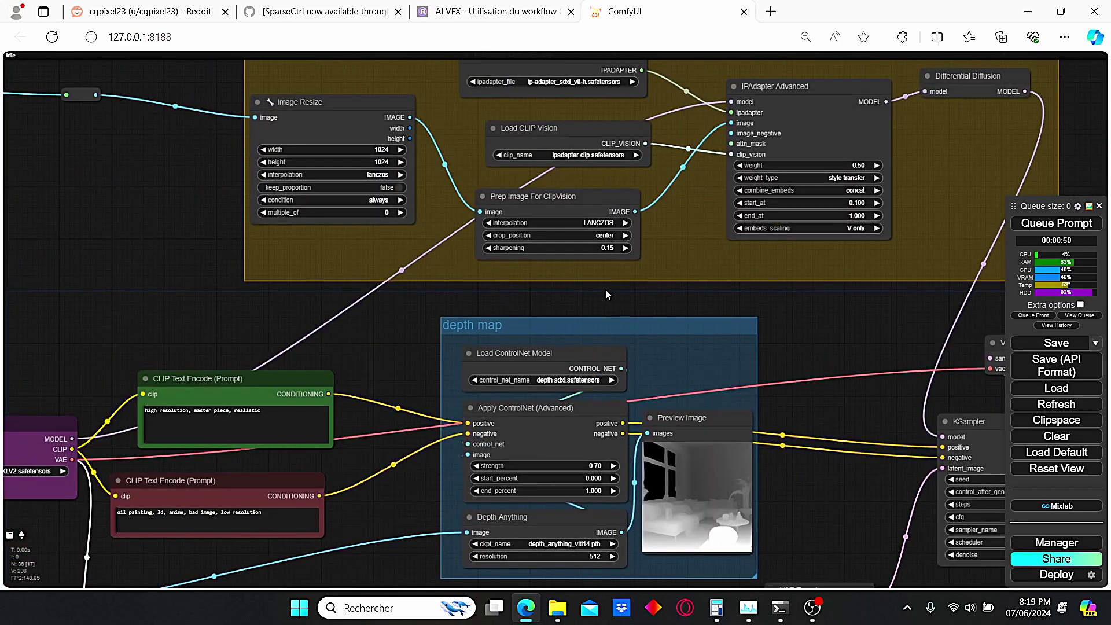
drag(523, 275, 593, 318)
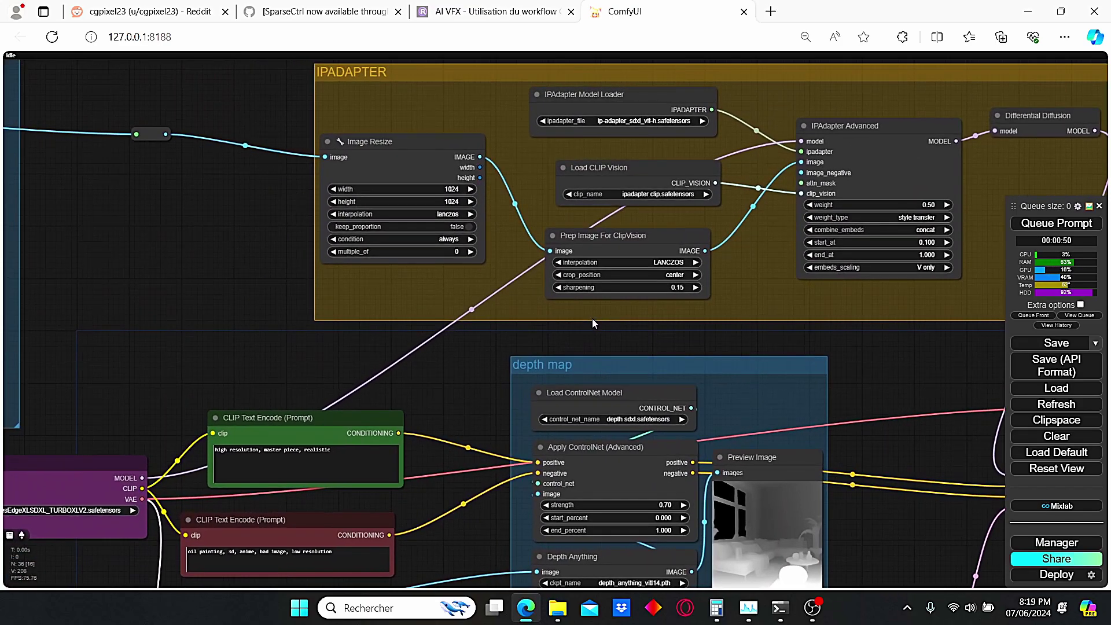
drag(449, 290, 722, 306)
scroll(390, 262, down, 3)
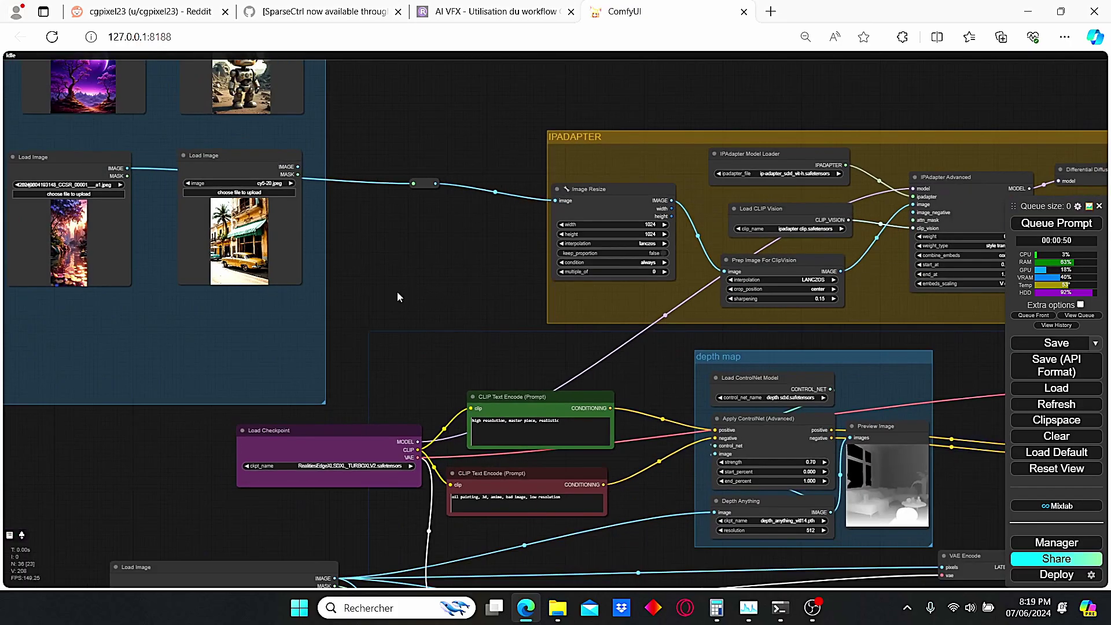
scroll(509, 312, up, 2)
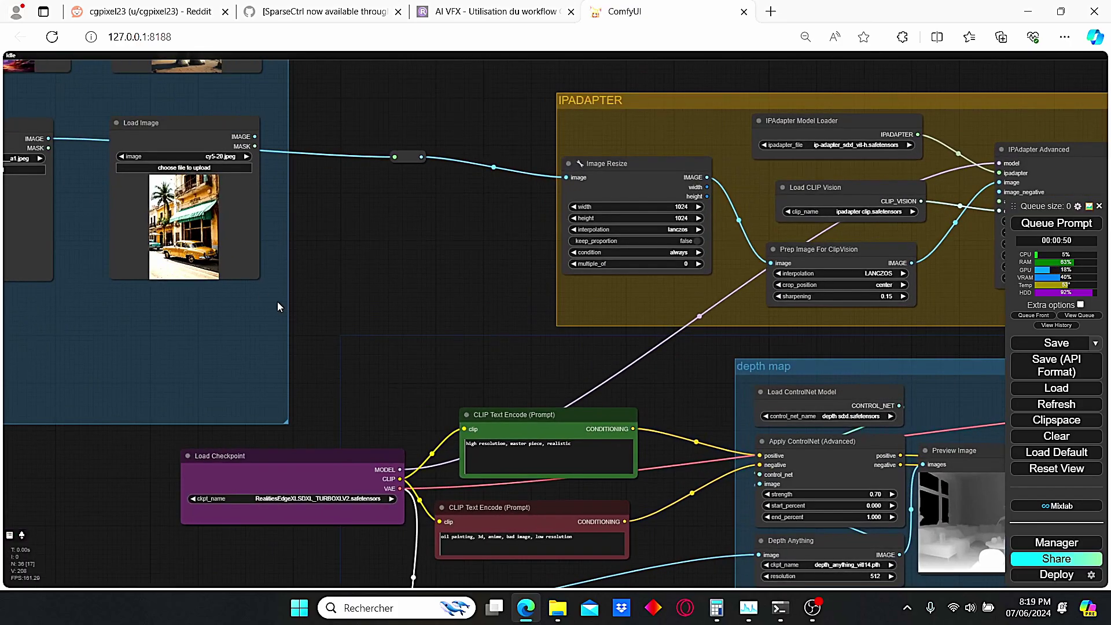
Step: Examine the salon-noir.png source image node and how it feeds the depth map, VAE Encode and masking nodes
drag(277, 304, 553, 46)
scroll(635, 309, down, 2)
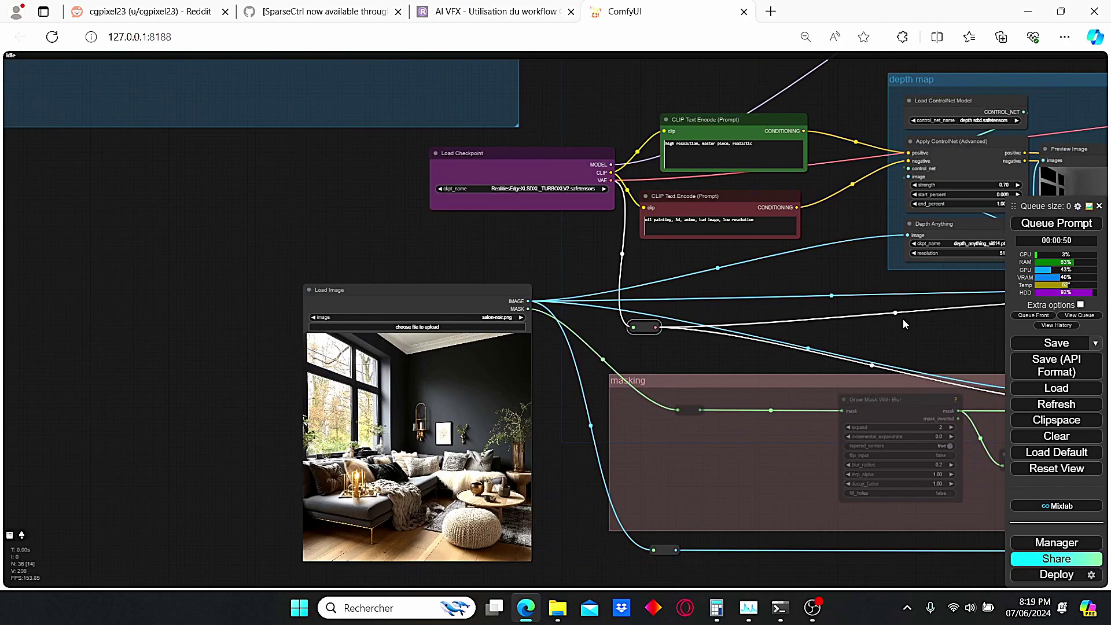
scroll(1001, 327, down, 1)
drag(1001, 327, 669, 311)
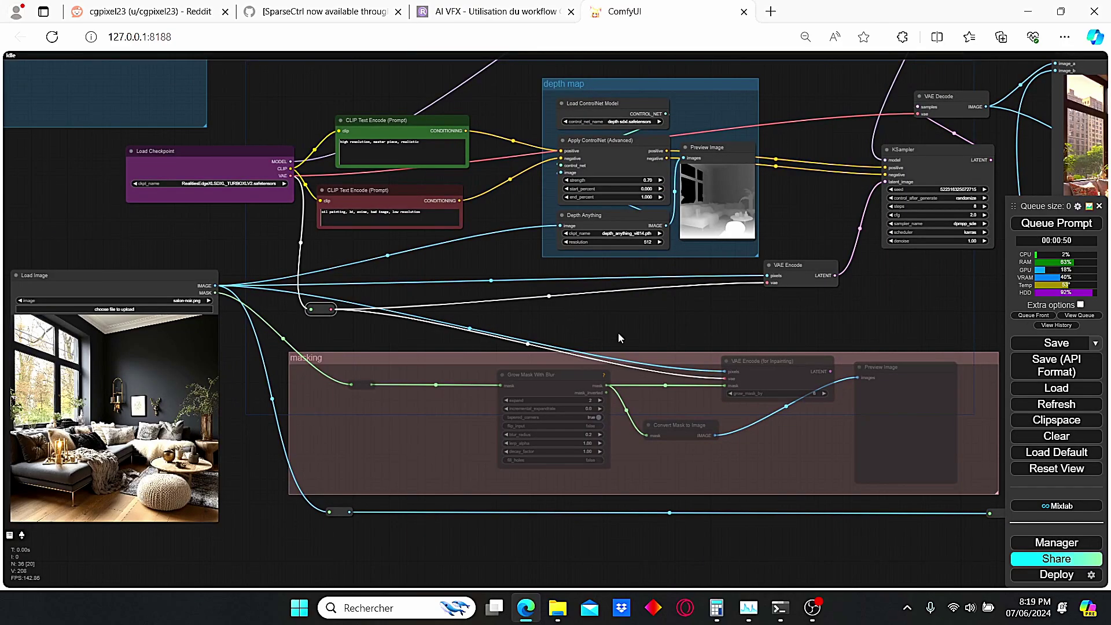
drag(598, 335, 667, 381)
scroll(149, 256, up, 2)
scroll(326, 300, down, 2)
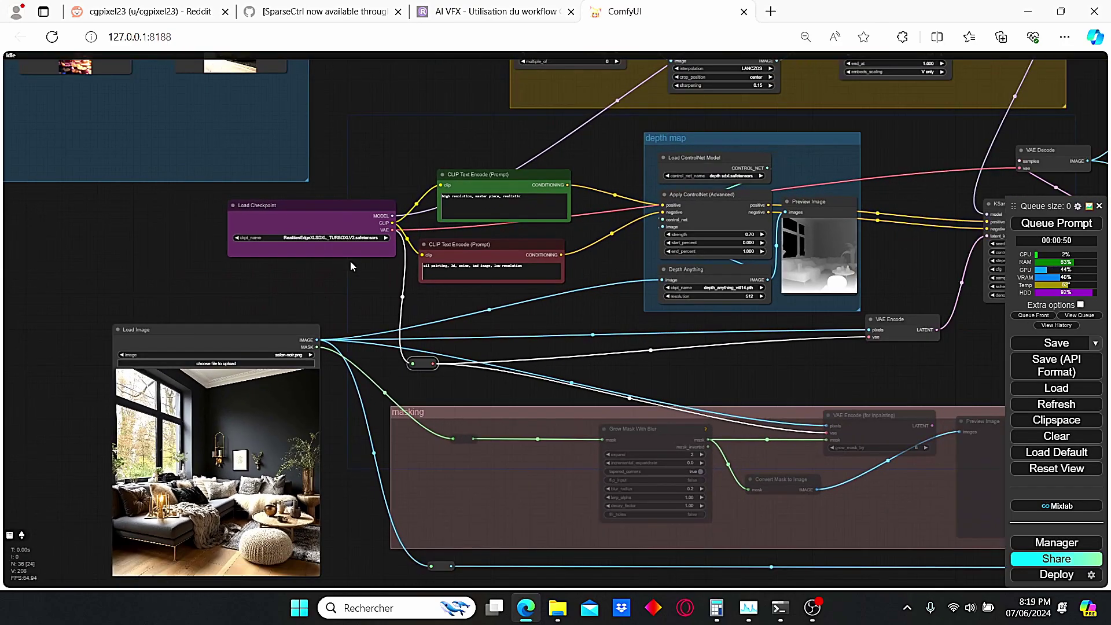
drag(775, 356, 609, 382)
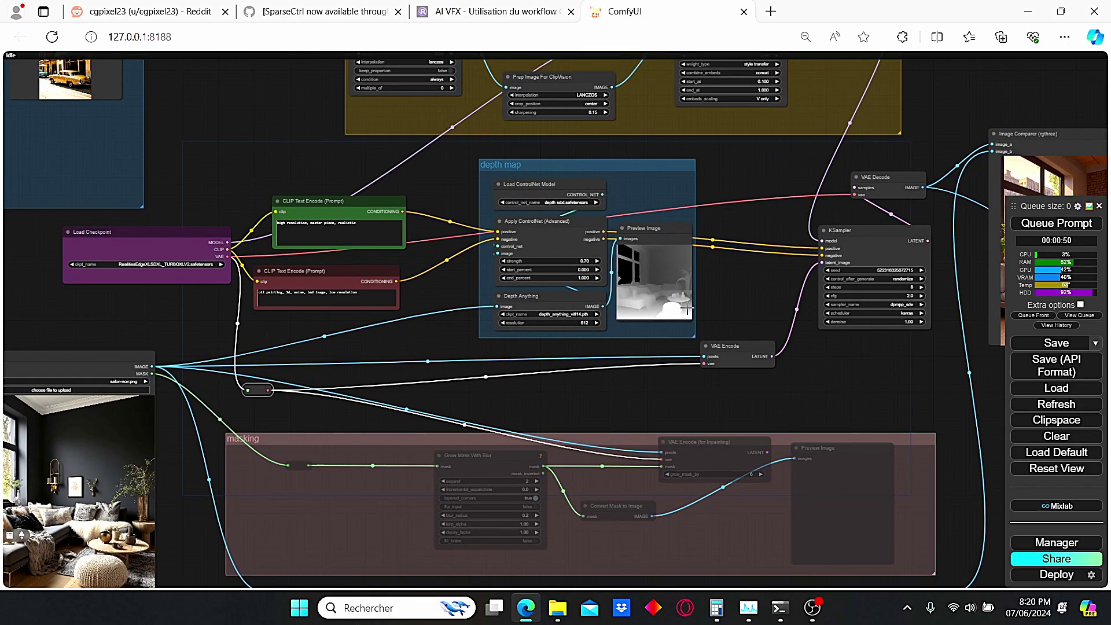
Step: Review the IPADAPTER group and the reference pictures loaded in the style images group
drag(736, 254, 670, 382)
drag(519, 264, 600, 287)
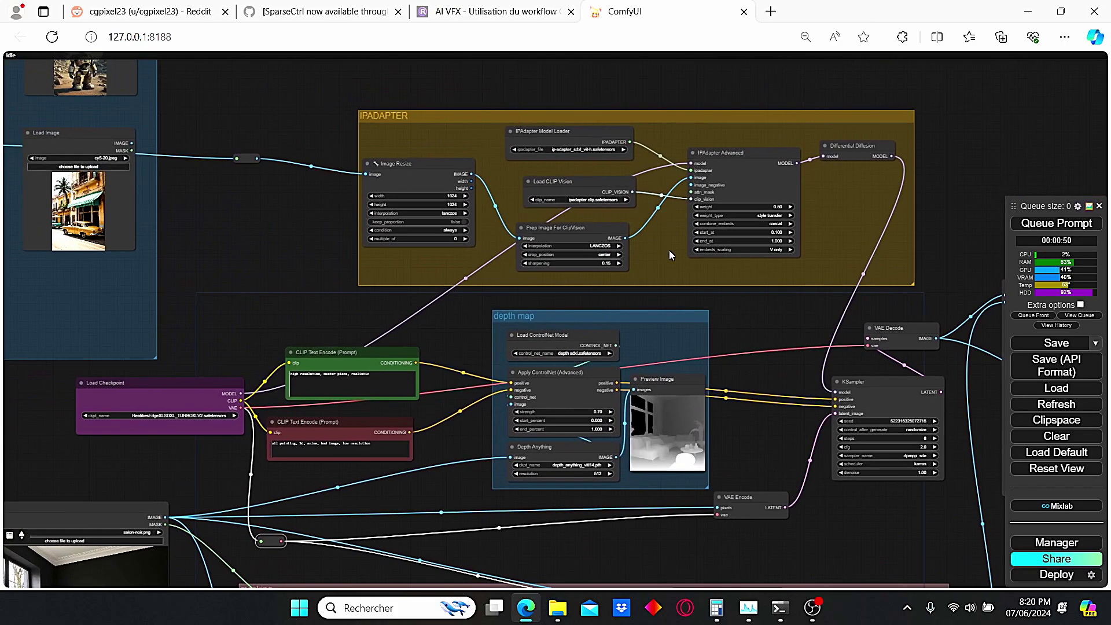
drag(248, 269, 557, 280)
drag(294, 341, 389, 389)
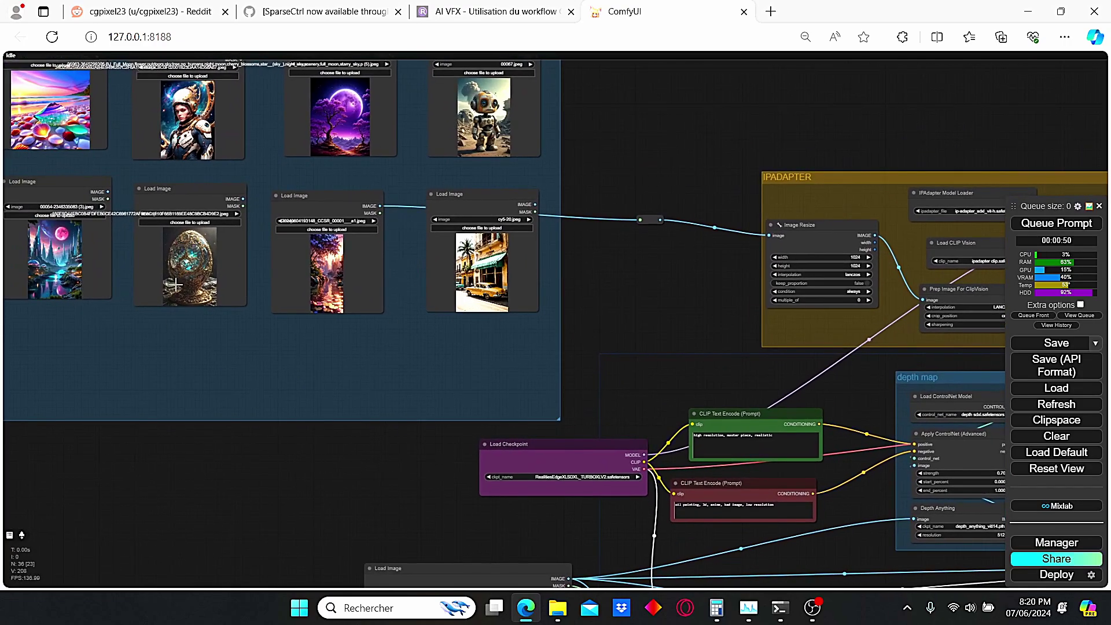
drag(171, 306, 393, 366)
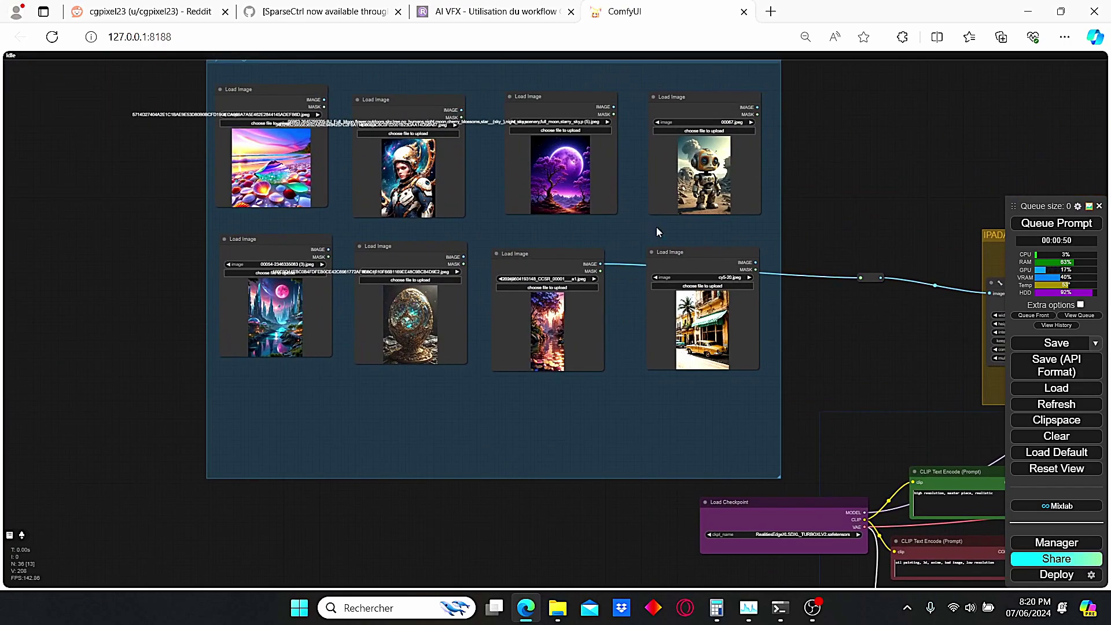
scroll(868, 362, down, 2)
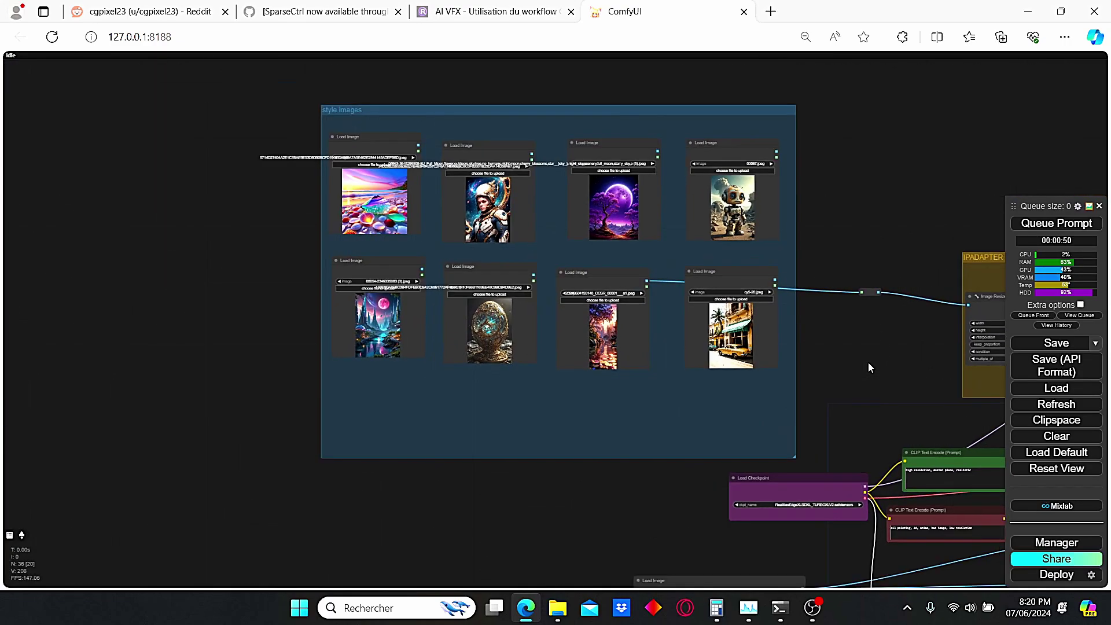
Step: Review the masking group and the model selected in the Load Checkpoint node
drag(868, 362, 647, 213)
drag(877, 451, 491, 345)
scroll(491, 345, up, 5)
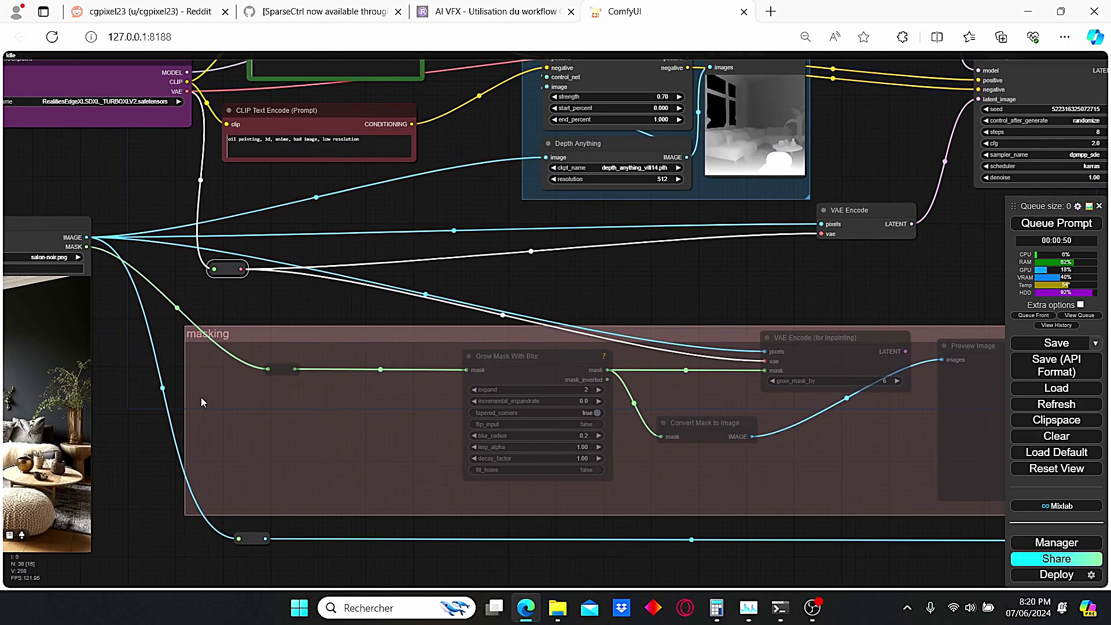
scroll(362, 430, down, 2)
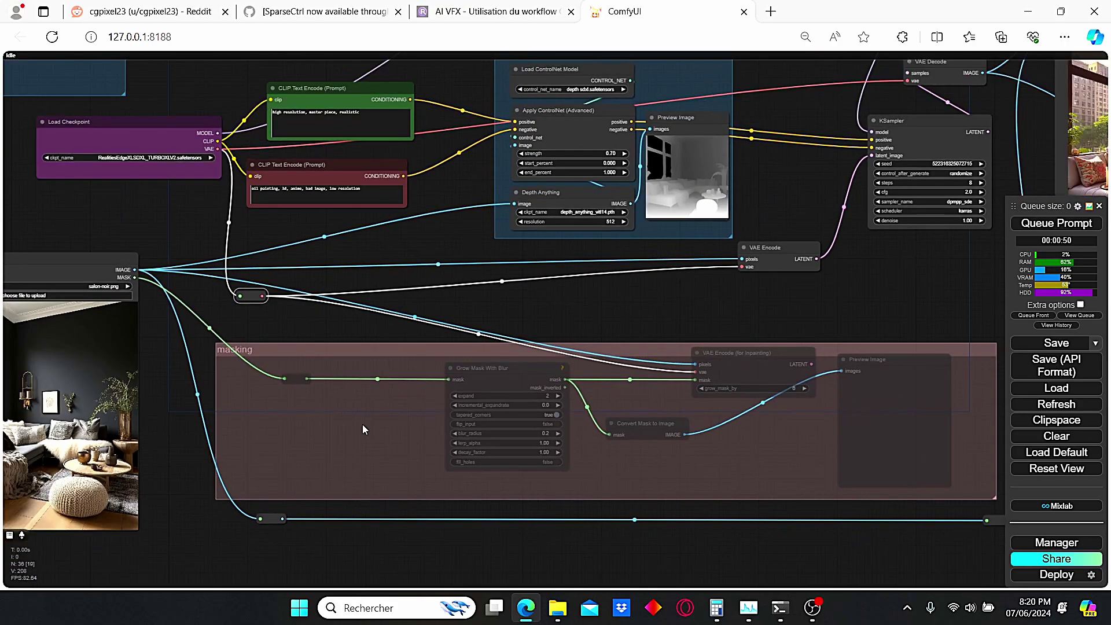
drag(284, 324, 357, 332)
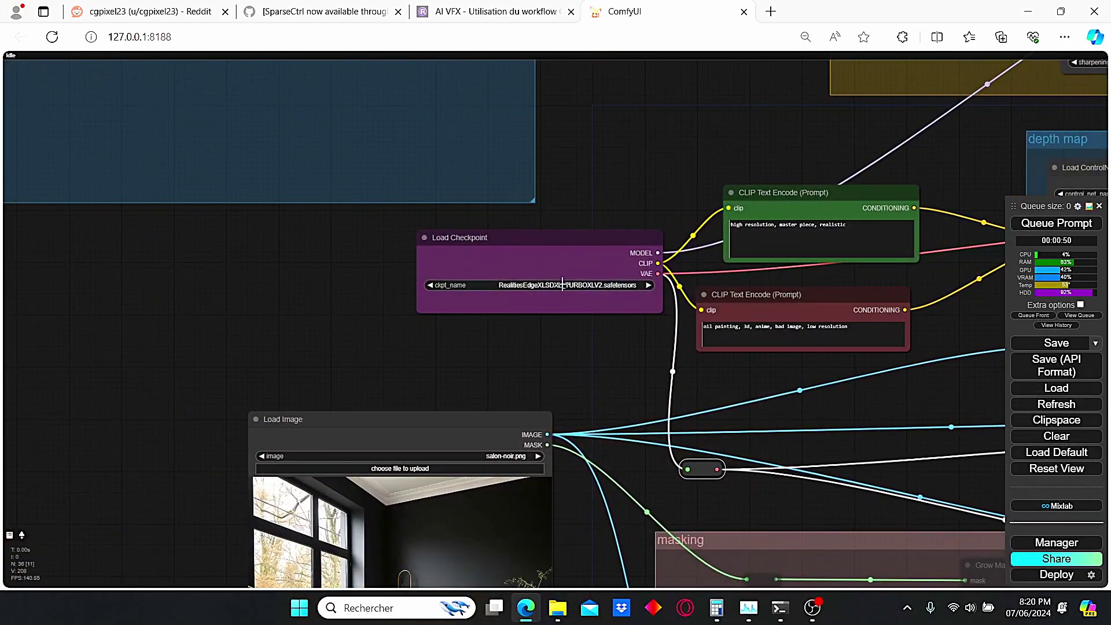
scroll(621, 341, up, 2)
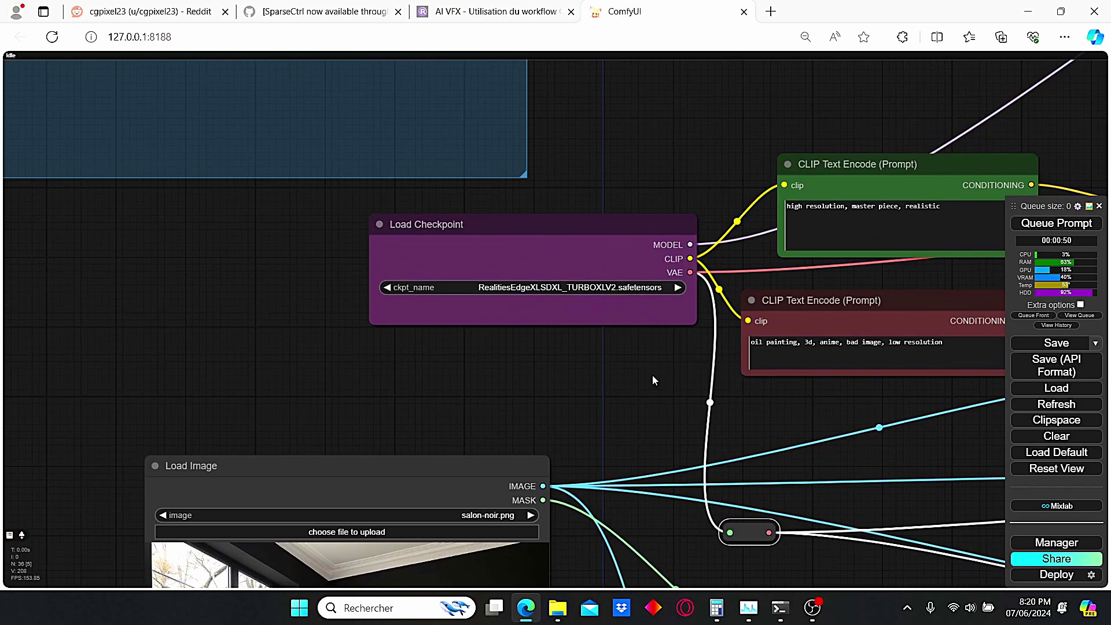
Step: Examine the KSampler's steps, cfg, sampler and scheduler settings and its connections to the rest of the workflow
scroll(651, 375, down, 3)
scroll(601, 363, up, 3)
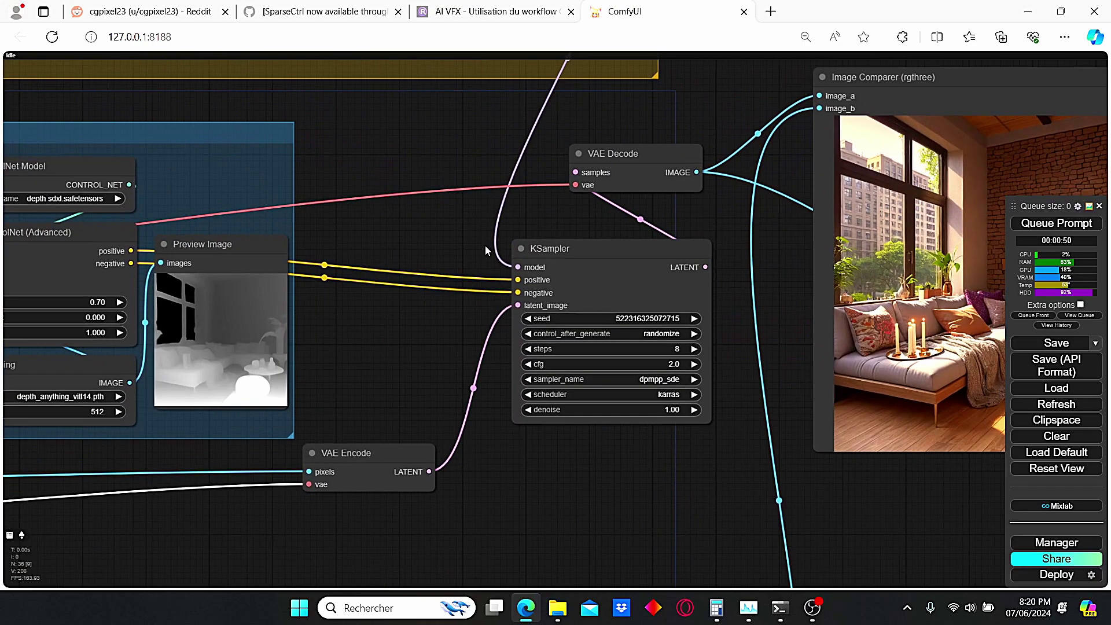
scroll(513, 280, up, 2)
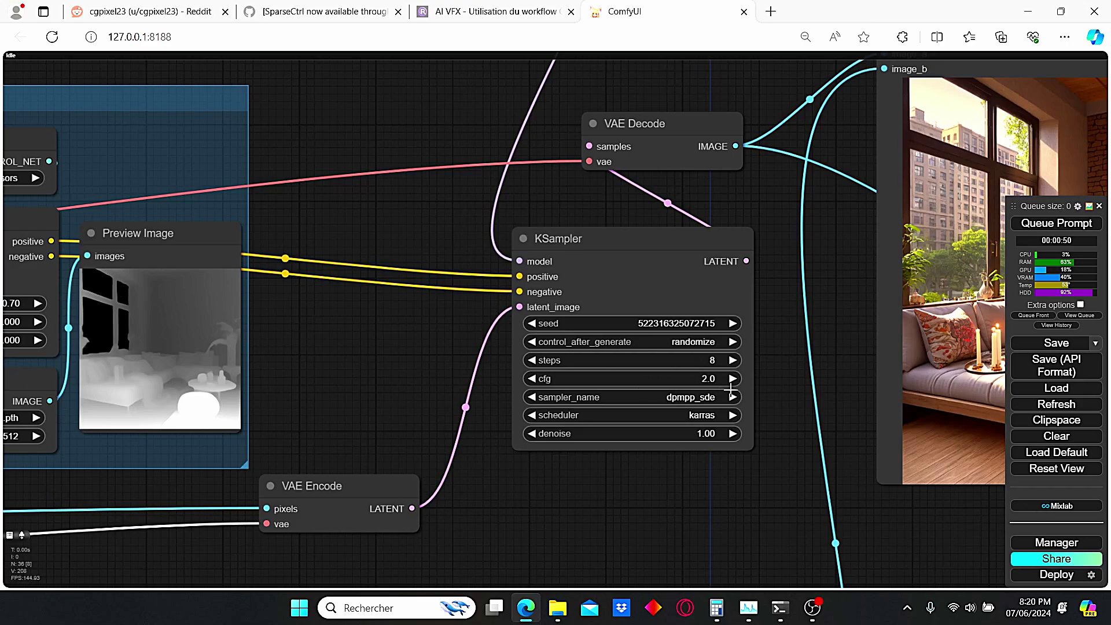
scroll(630, 265, down, 4)
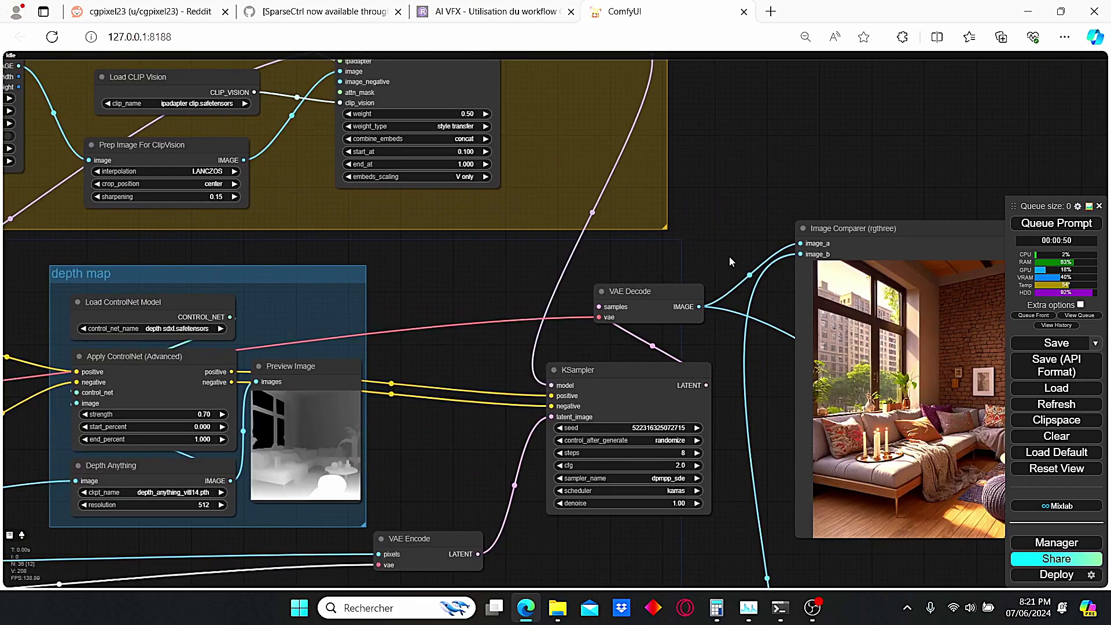
drag(707, 237, 544, 232)
scroll(487, 238, down, 4)
drag(219, 243, 759, 241)
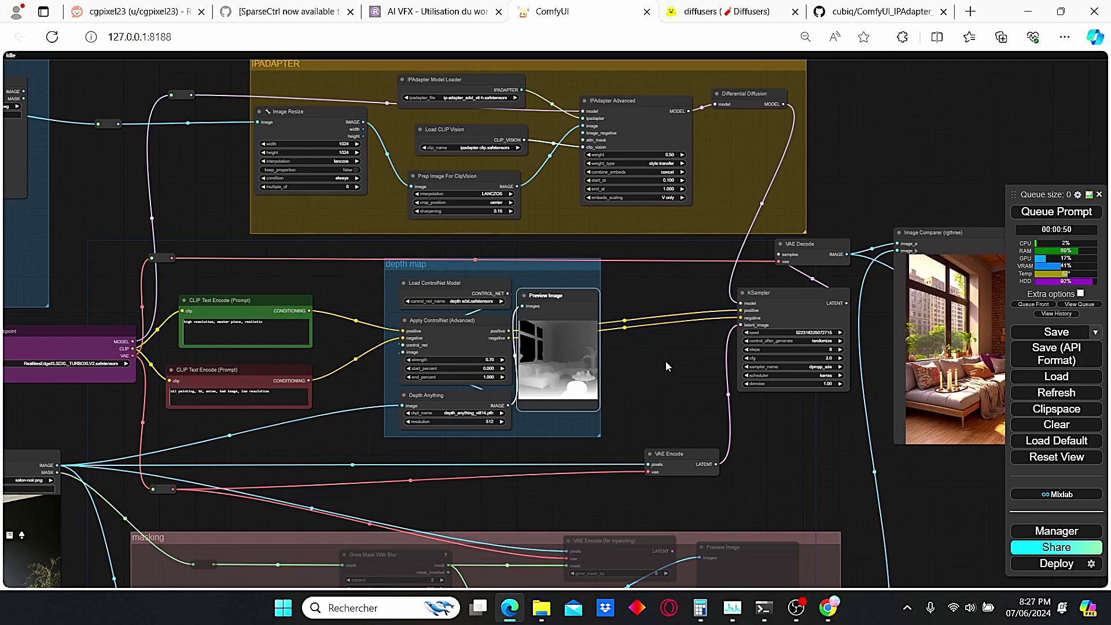
scroll(696, 363, up, 2)
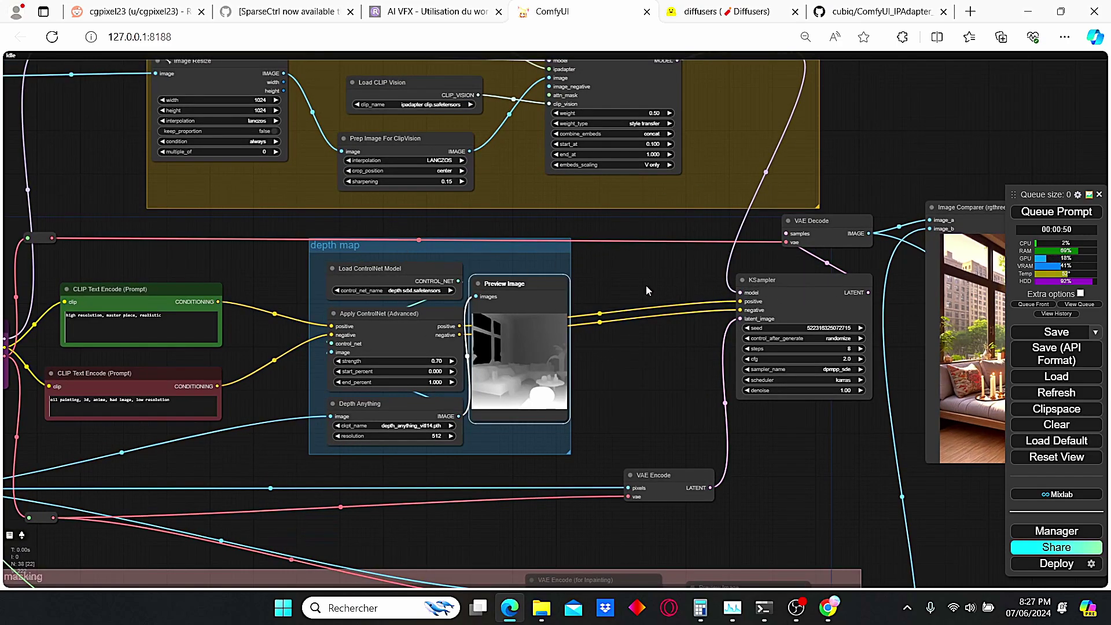
drag(589, 246, 616, 317)
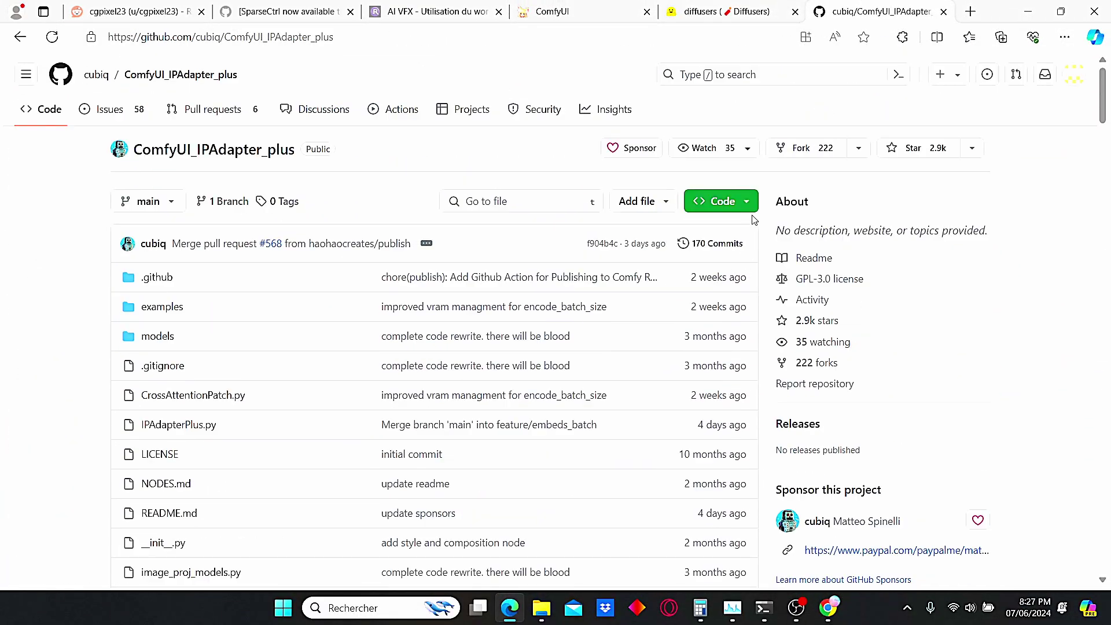
Step: Copy the HTTPS clone URL of the ComfyUI_IPAdapter_plus repository and switch to the custom_nodes folder in File Explorer
click(722, 201)
click(735, 329)
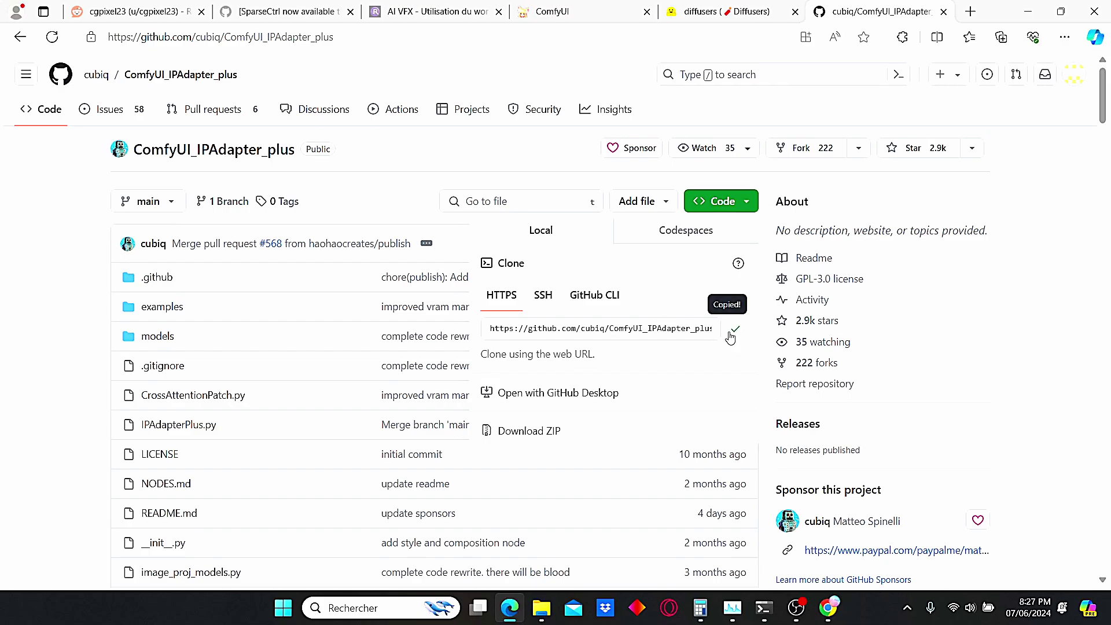
mouse_move(541, 608)
click(489, 563)
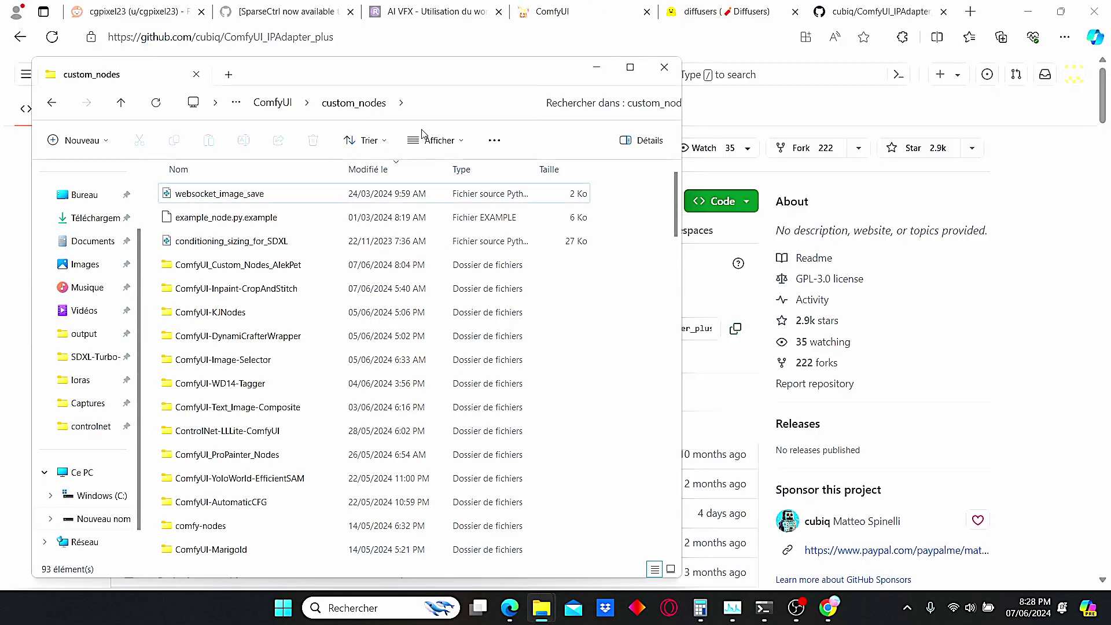
click(458, 112)
text(cmd)
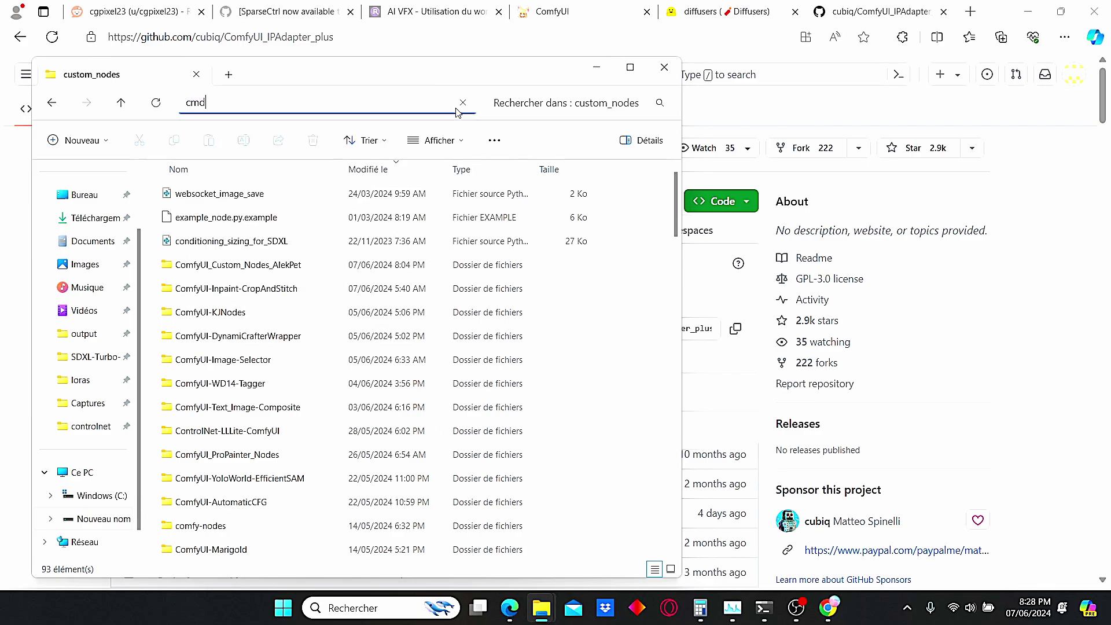
key(Return)
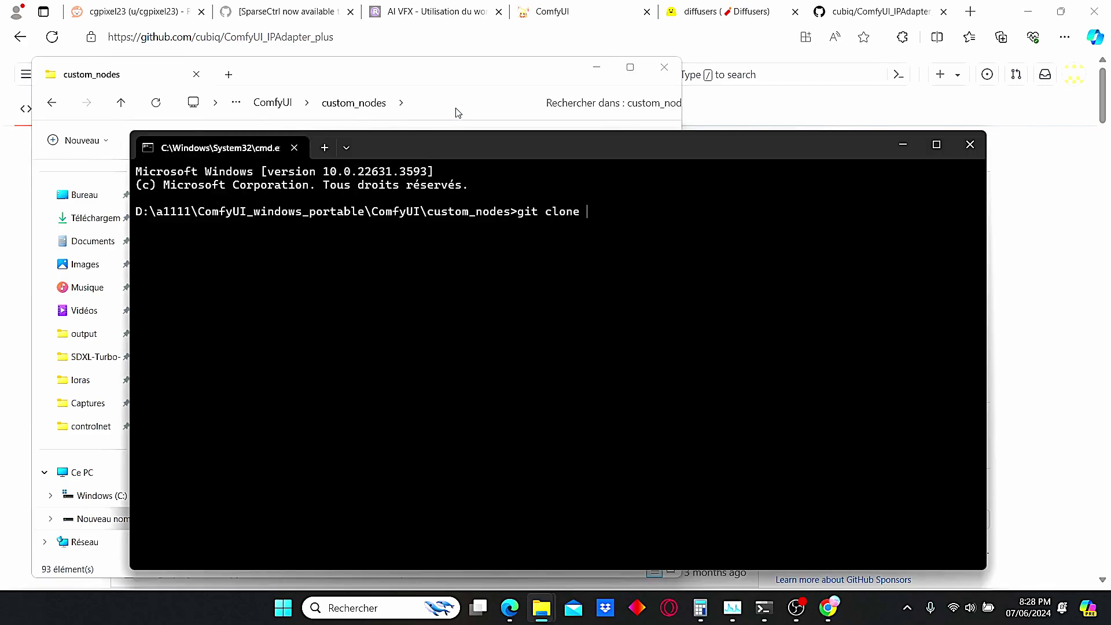
text(git clone)
key(ctrl+v)
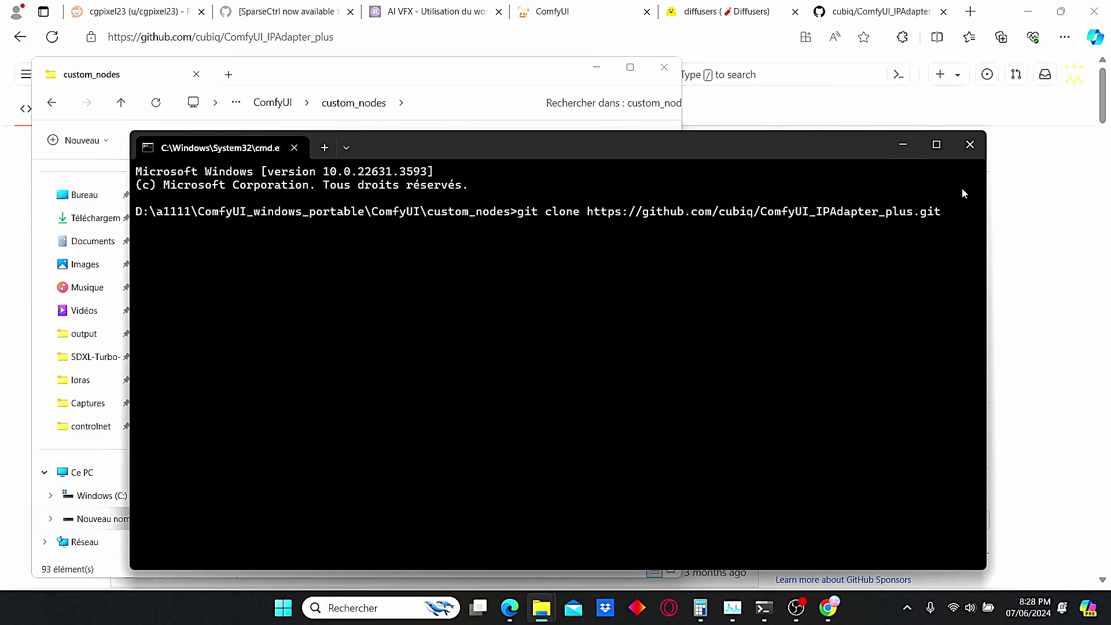
click(970, 145)
Step: Find the list of clip_vision and ipadapter model downloads in the ComfyUI_IPAdapter_plus README
scroll(137, 252, down, 10)
scroll(137, 253, down, 20)
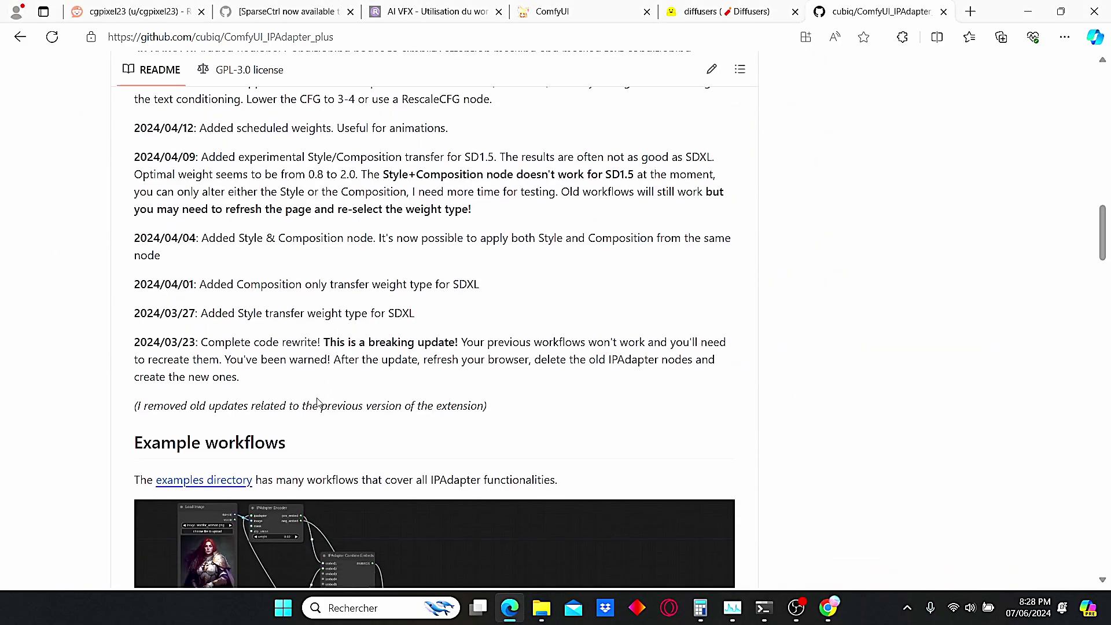
scroll(296, 185, up, 1)
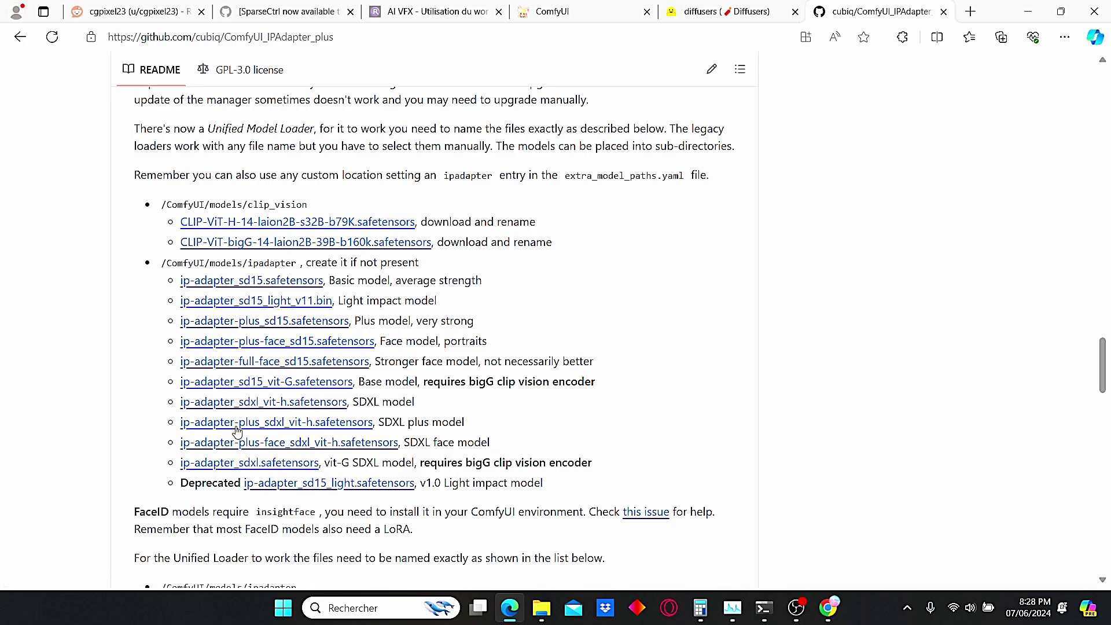
Step: Look through the FaceID model downloads for /ComfyUI/models/ipadapter and the LoRA notes in the README
scroll(243, 417, down, 3)
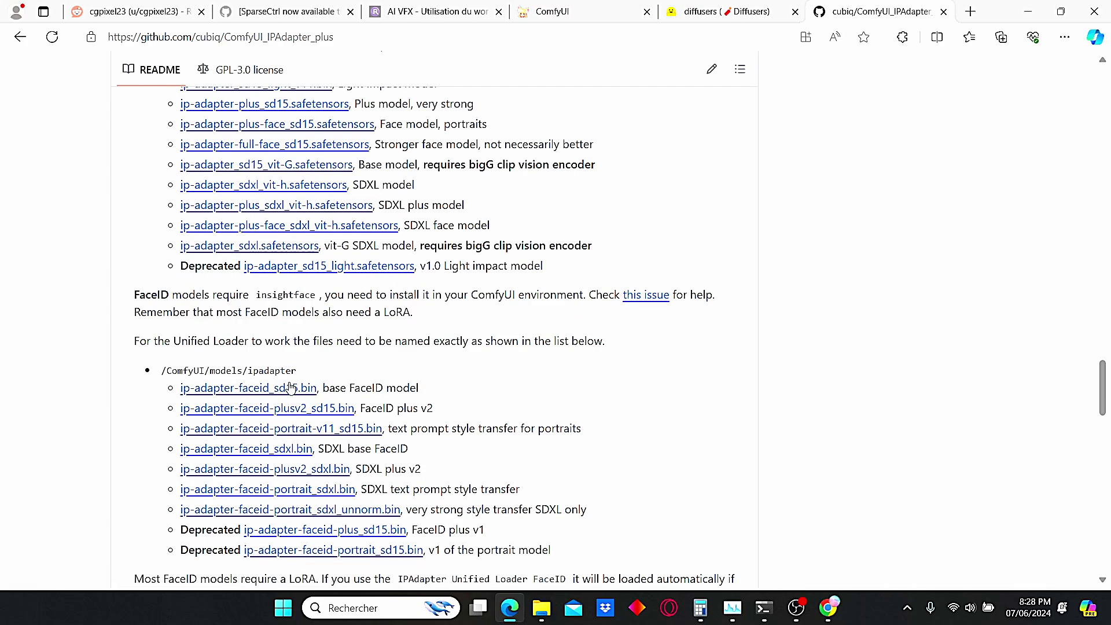
scroll(365, 382, down, 1)
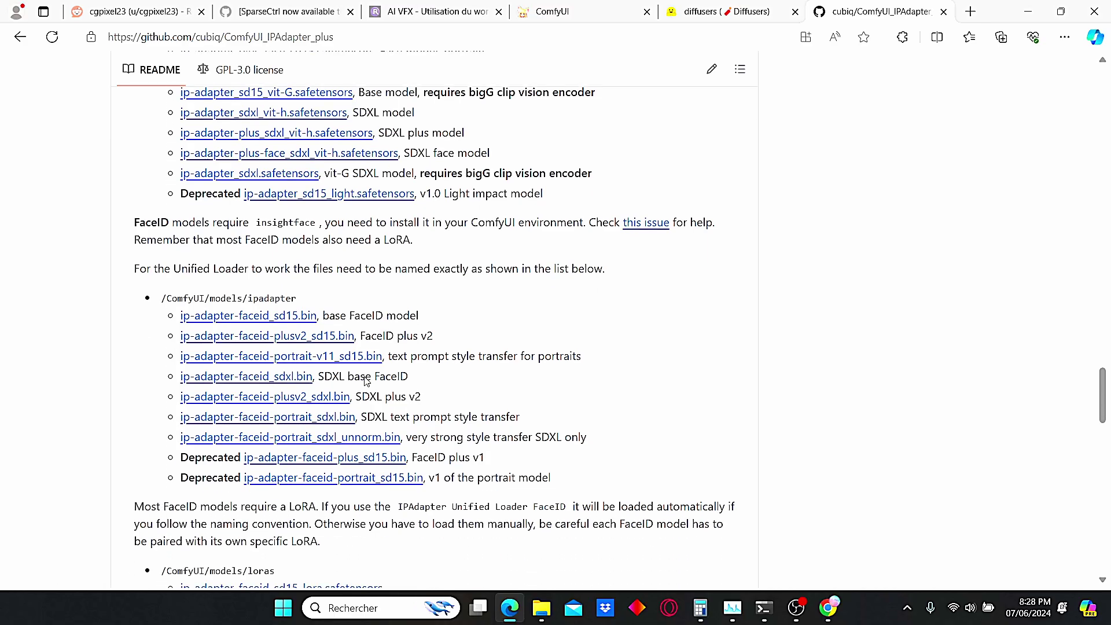
scroll(366, 377, down, 2)
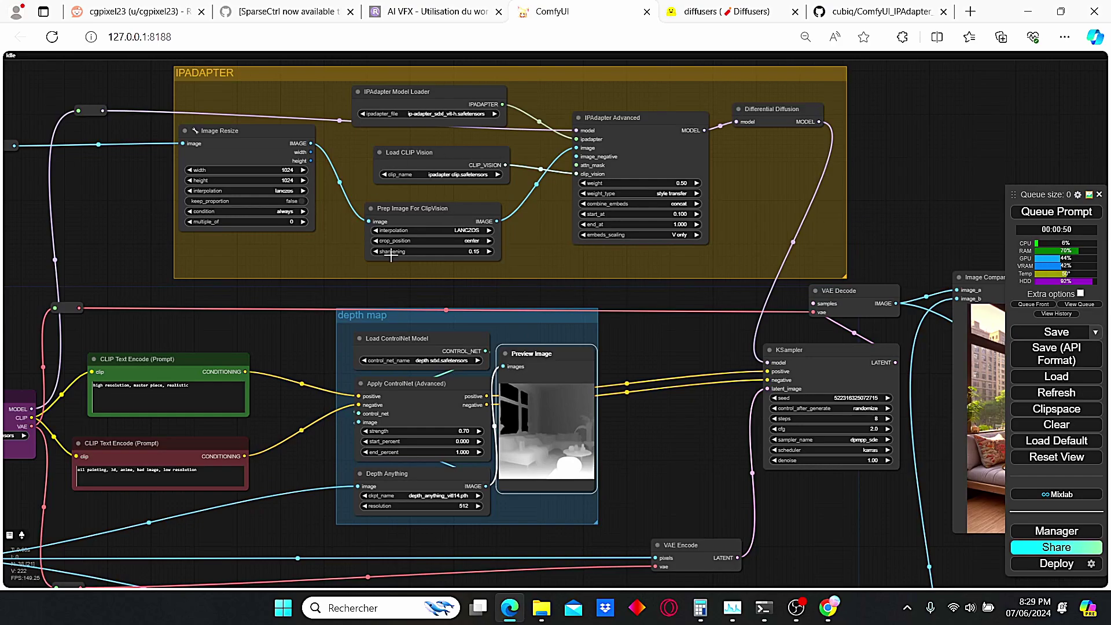
Step: Open the diffusers/controlnet-depth-sdxl-1.0 model on Hugging Face, look over its model card and bring up its file list
scroll(389, 254, up, 2)
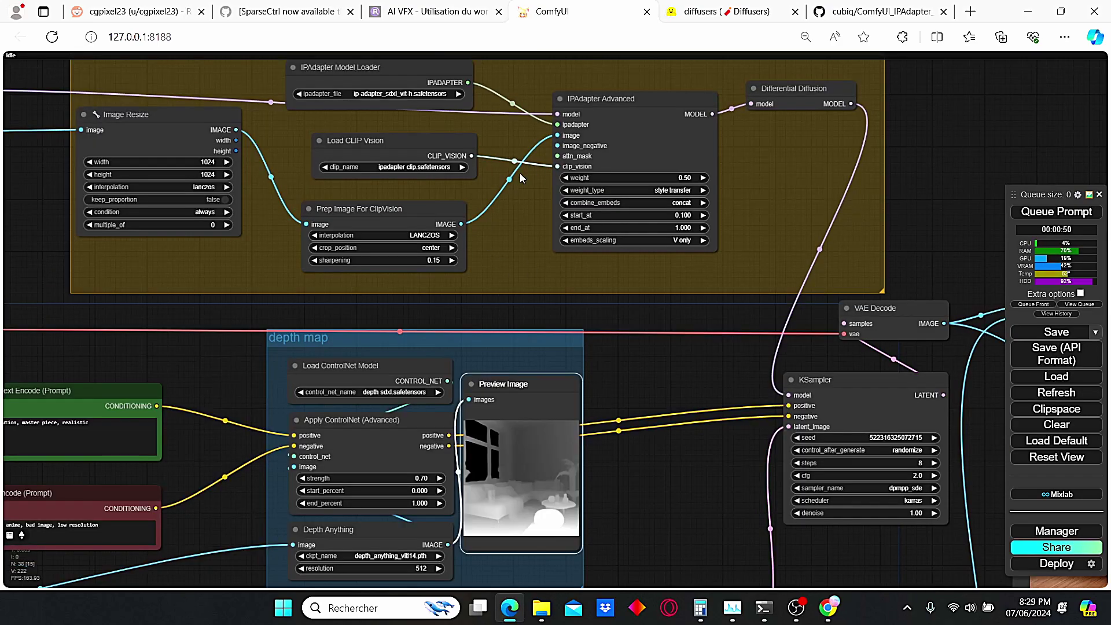
click(724, 11)
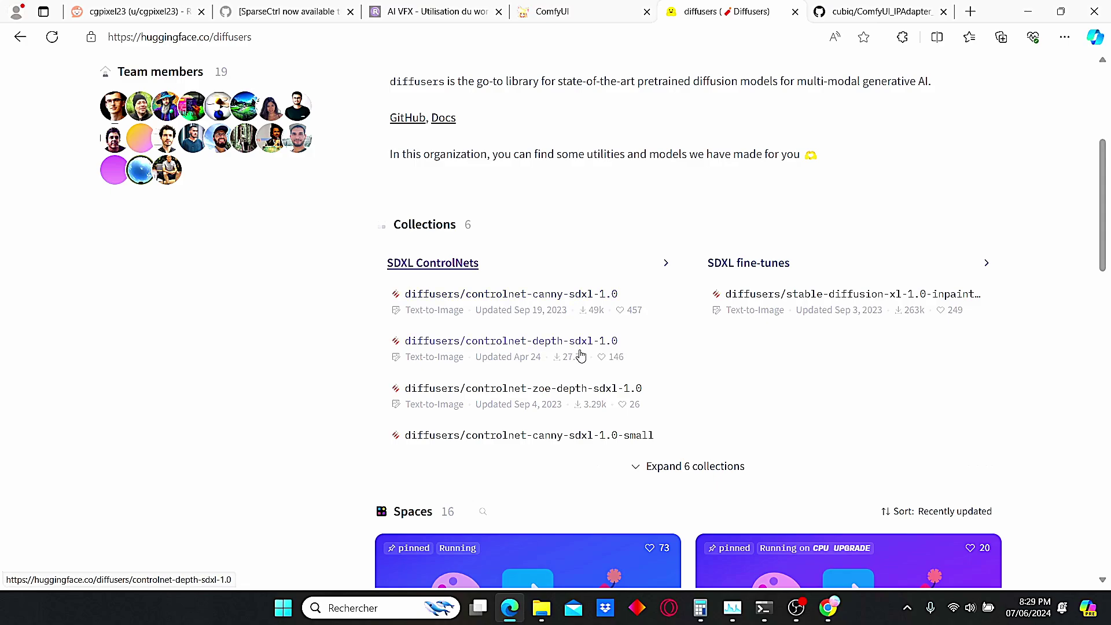
click(536, 343)
scroll(307, 364, down, 2)
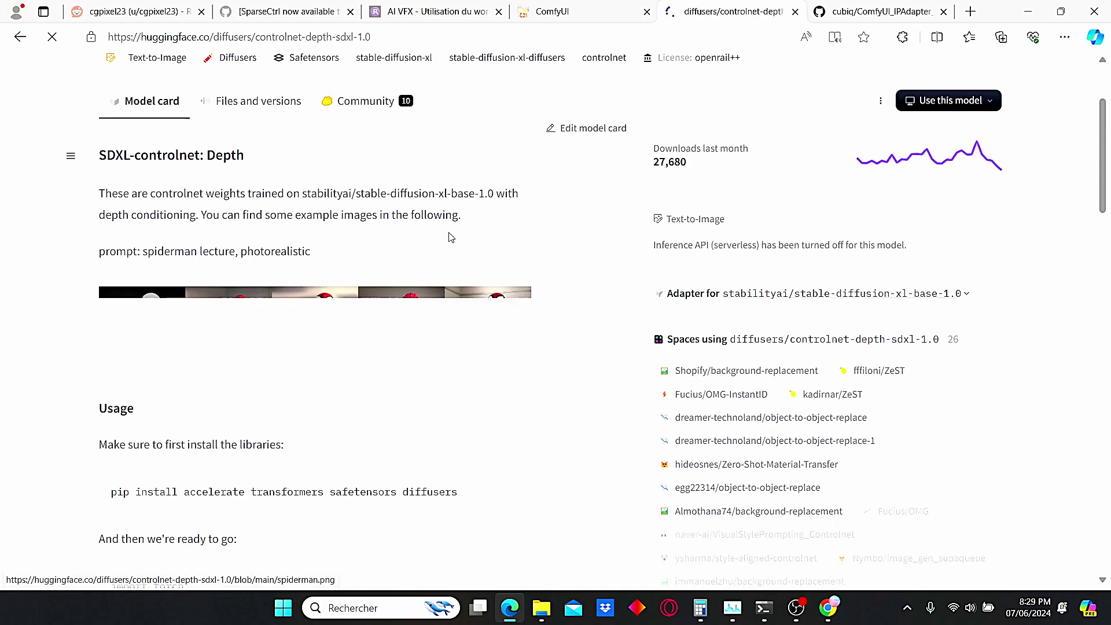
scroll(405, 300, down, 2)
scroll(369, 360, up, 4)
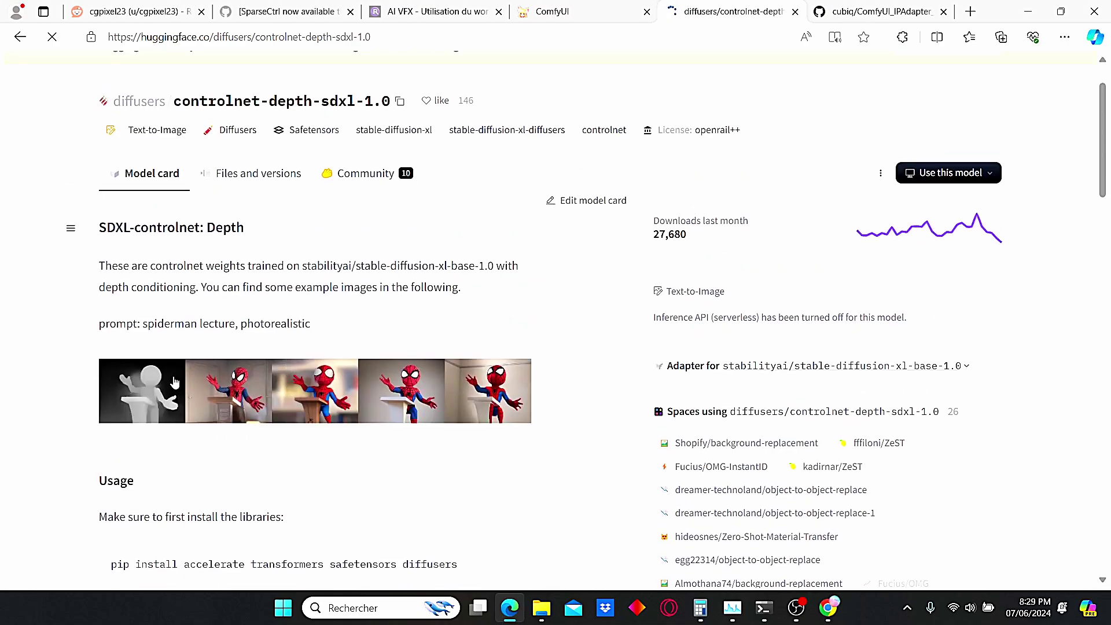
scroll(513, 405, down, 2)
scroll(516, 409, up, 2)
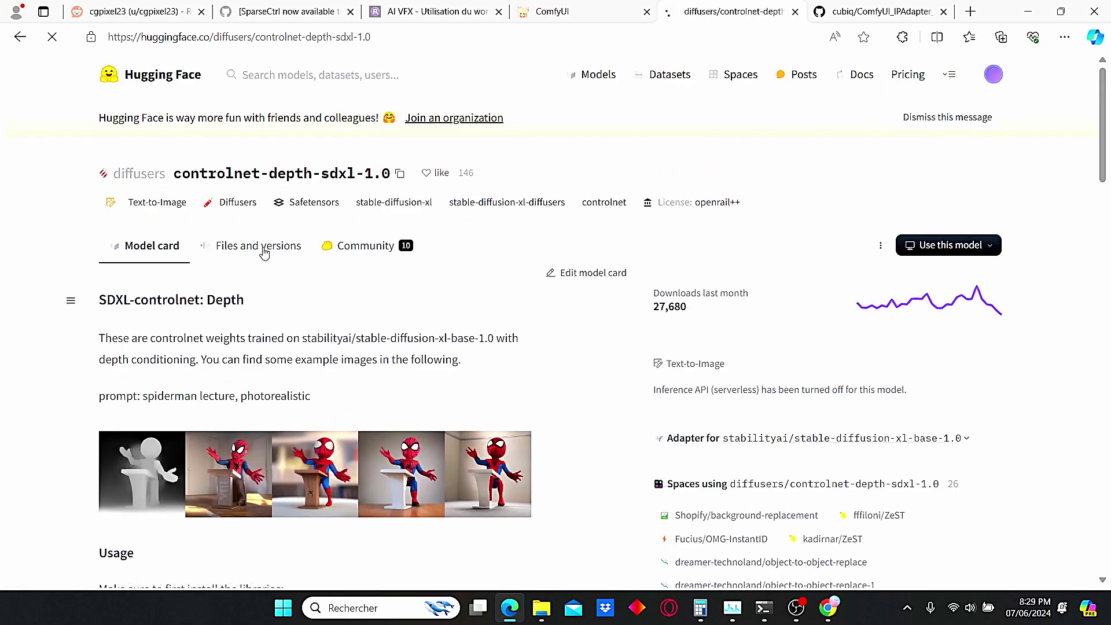
click(264, 250)
scroll(215, 360, down, 1)
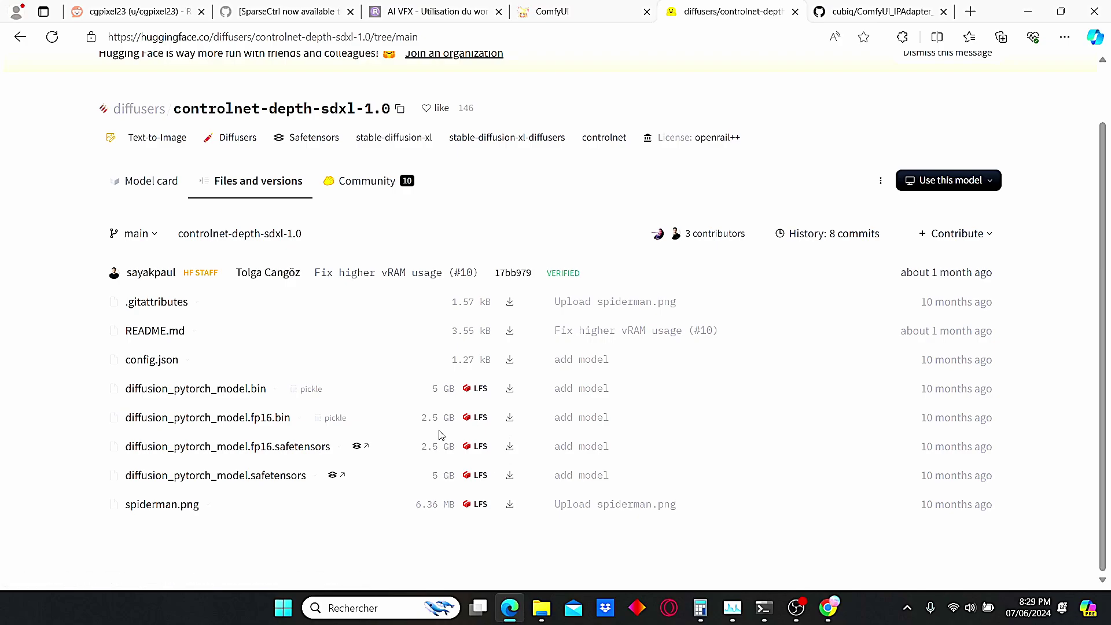
Step: Switch to the custom_nodes window in File Explorer, go up to ComfyUI, and open the models folder and one of its subfolders
mouse_move(541, 608)
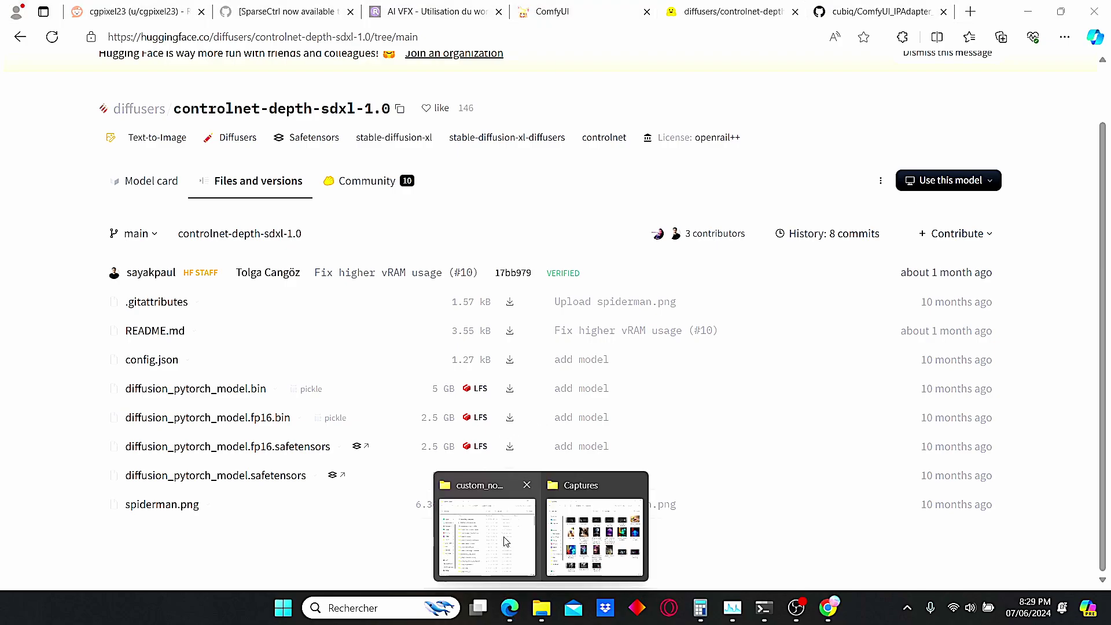
click(503, 541)
click(284, 109)
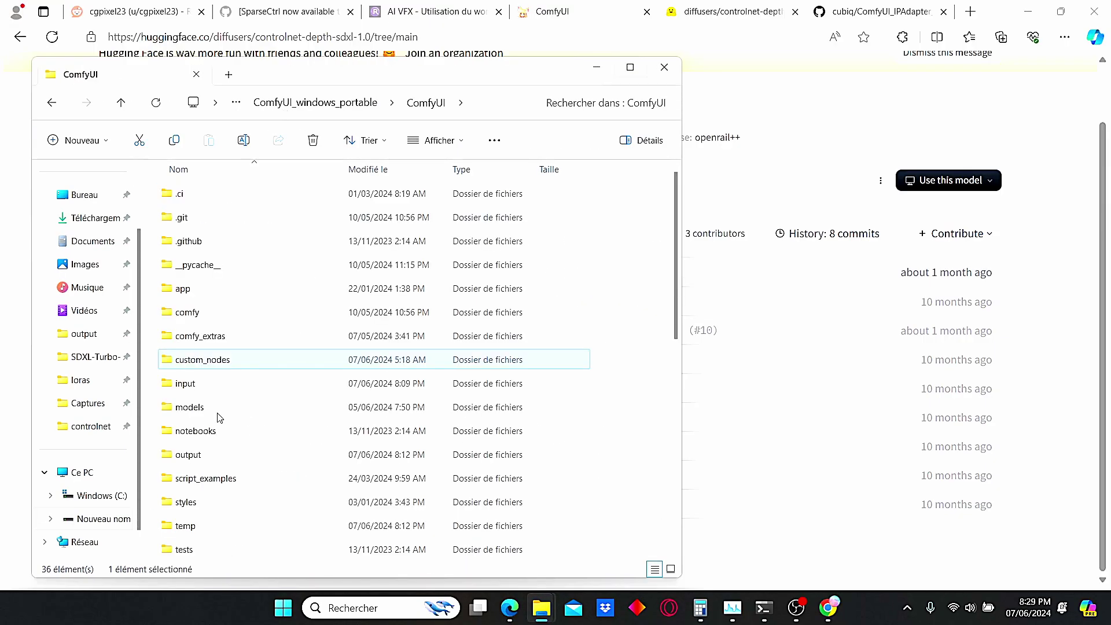
double_click(220, 409)
double_click(221, 366)
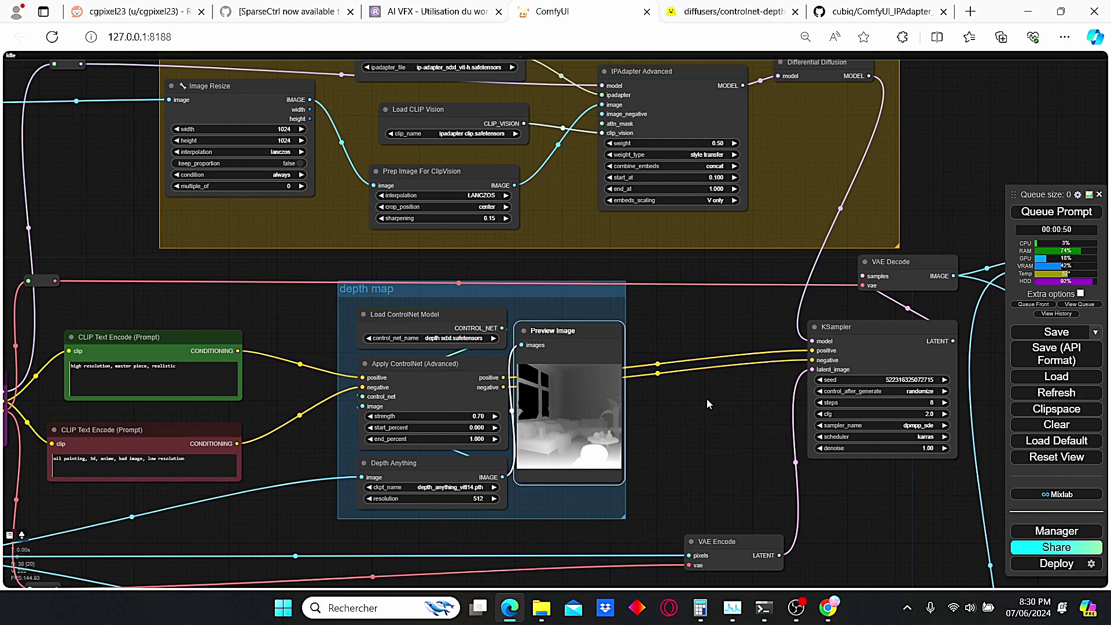
Step: Look at the ComfyUI Manager options for installing missing custom nodes, and close the manager
click(1058, 531)
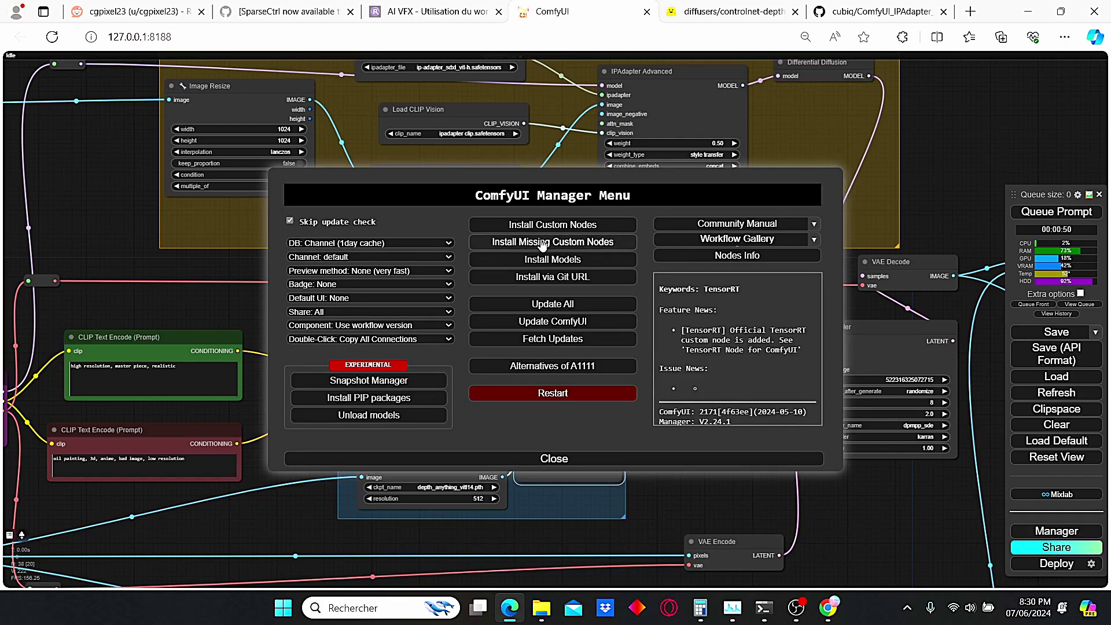
click(184, 256)
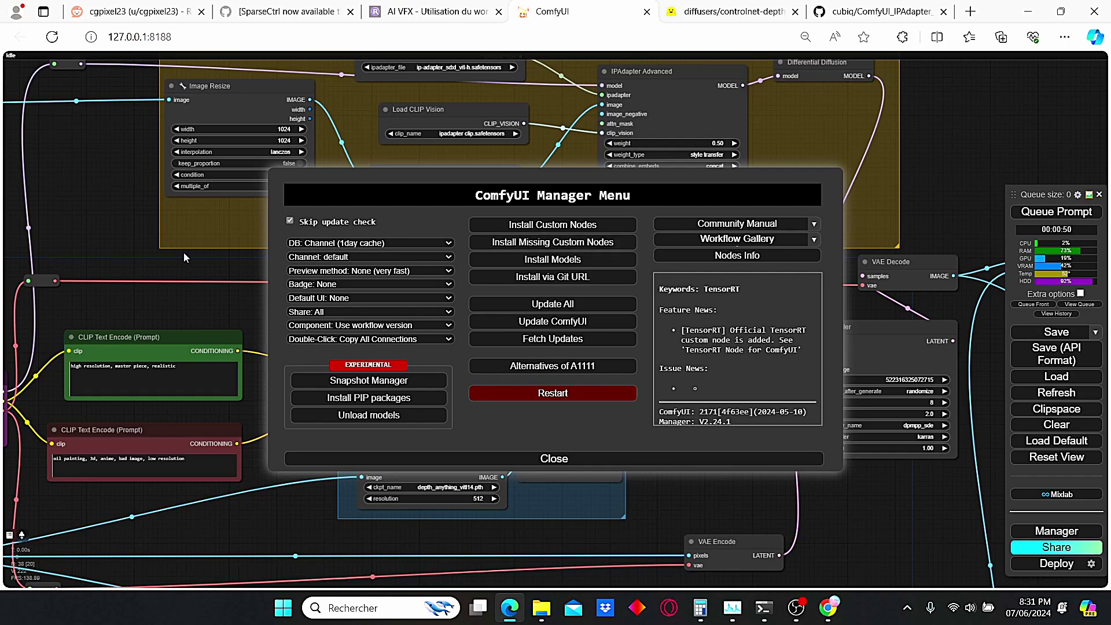
key(Escape)
click(1050, 537)
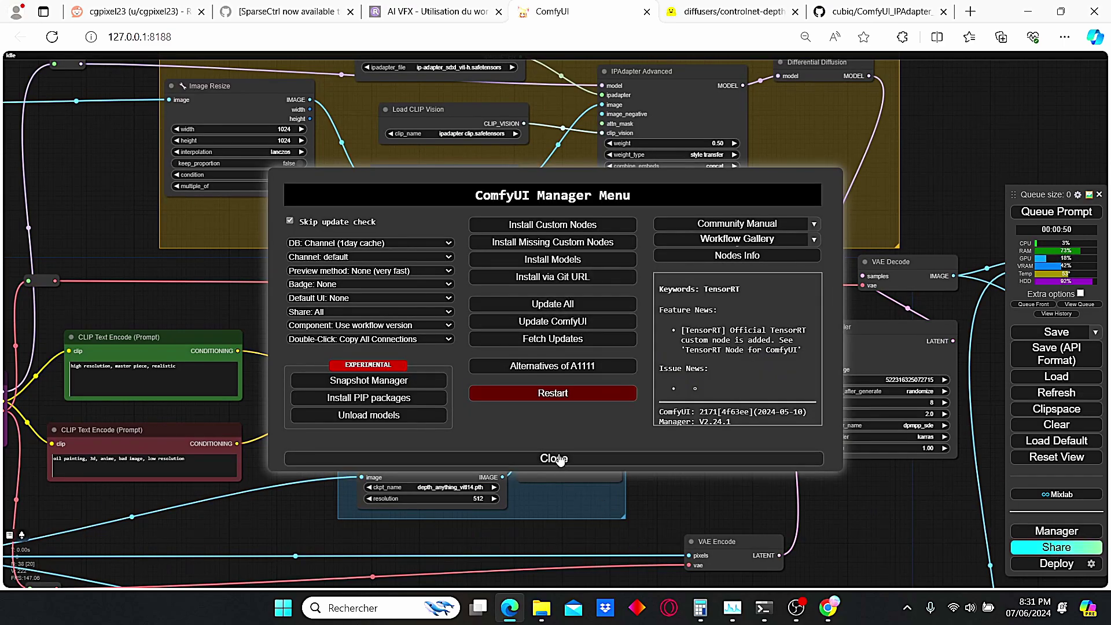
click(529, 463)
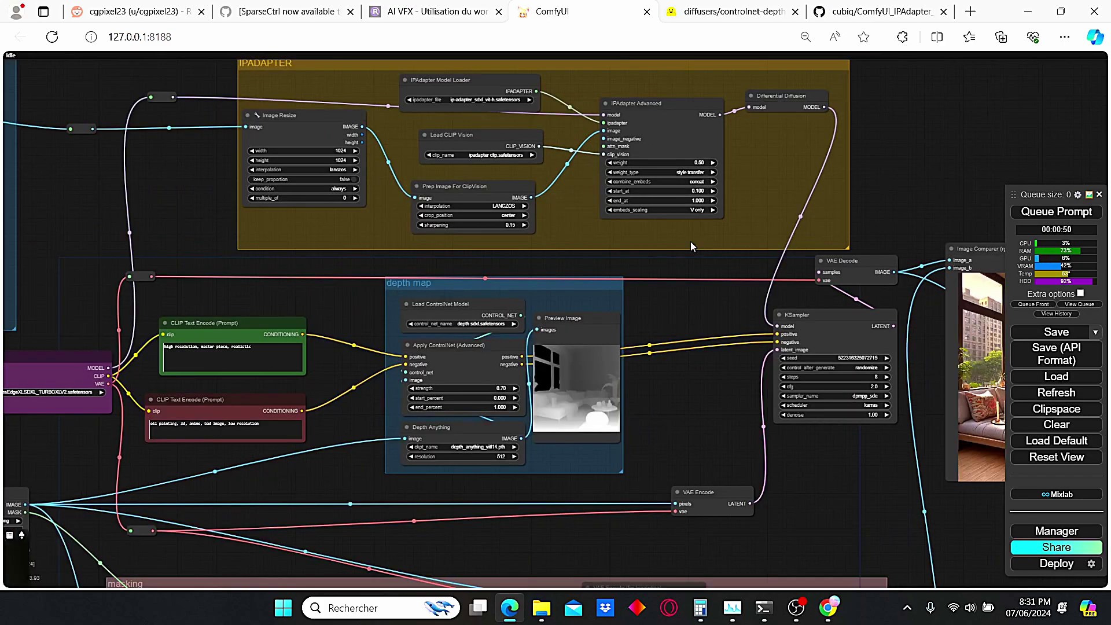
Step: Examine the checkpoint chosen in Load Checkpoint and the positive and negative prompt nodes connected to it
drag(609, 541, 575, 374)
scroll(574, 373, down, 3)
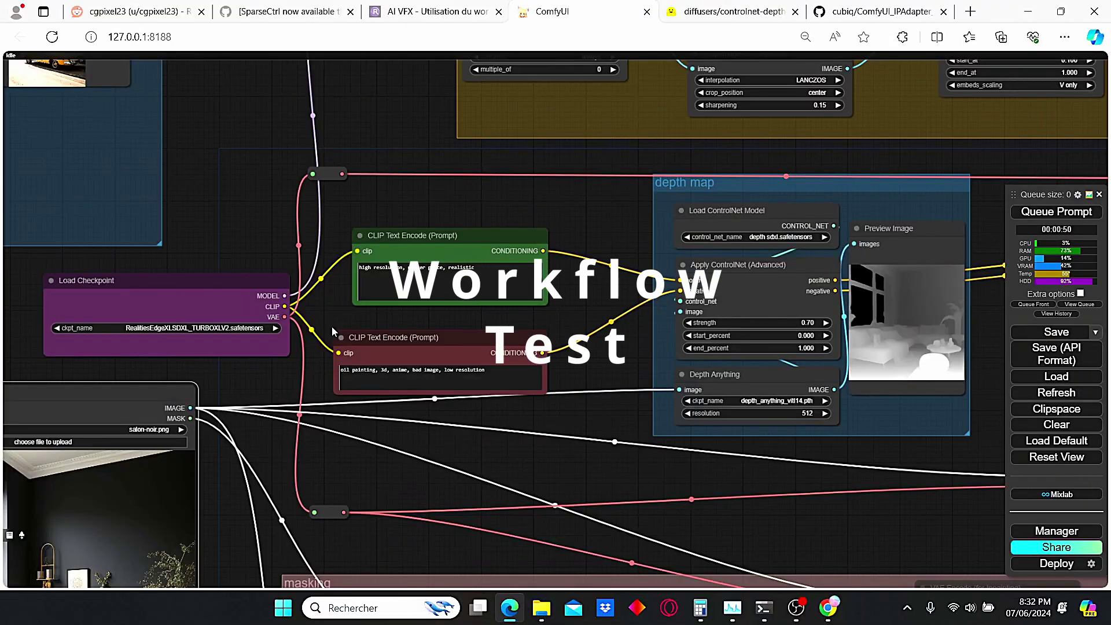
drag(332, 326, 350, 266)
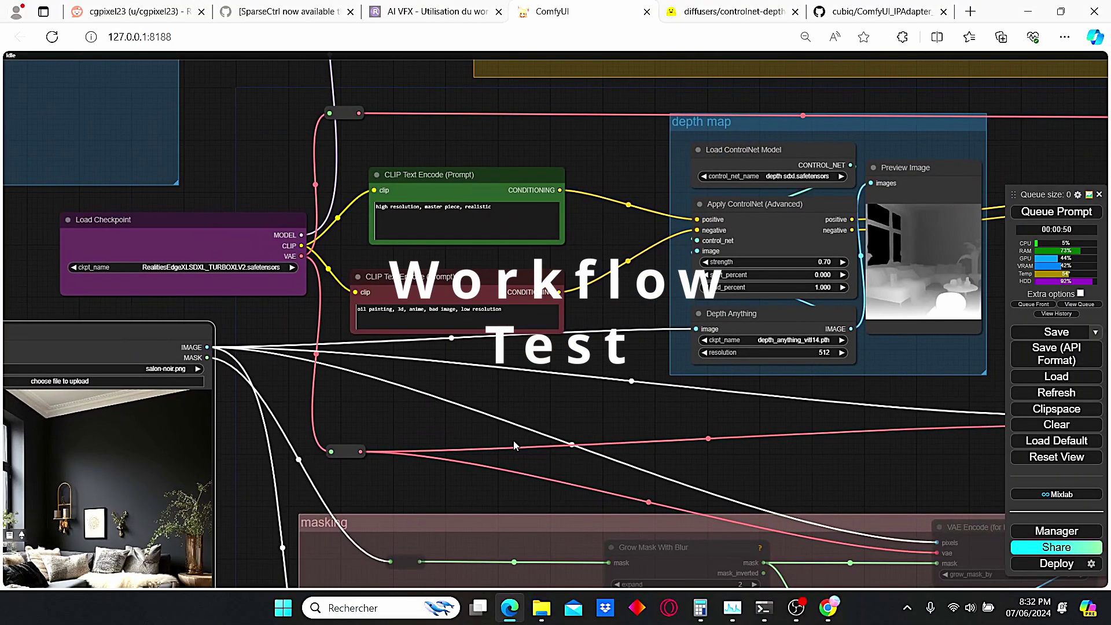
scroll(512, 441, down, 4)
scroll(370, 377, up, 5)
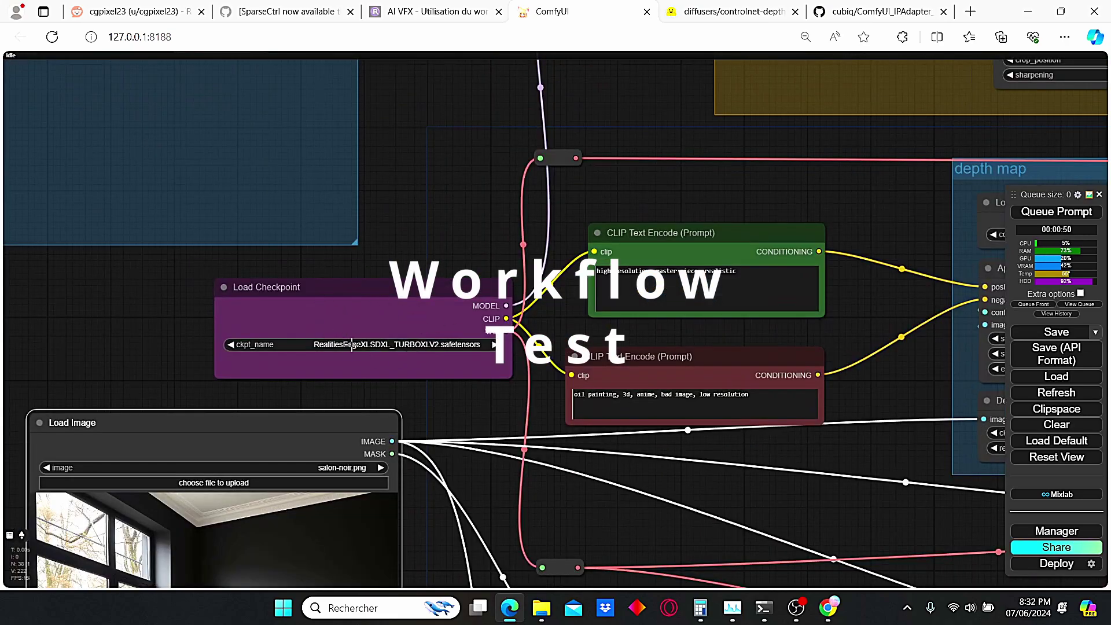
scroll(440, 358, up, 2)
scroll(483, 398, up, 1)
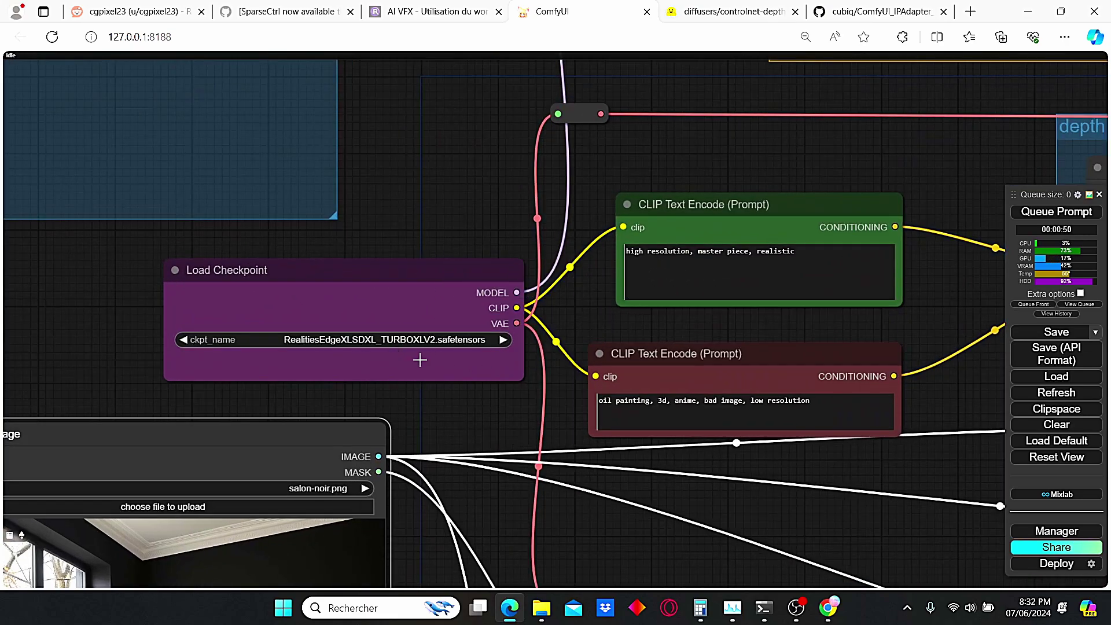
drag(514, 418, 395, 419)
scroll(807, 357, up, 1)
drag(807, 358, 714, 355)
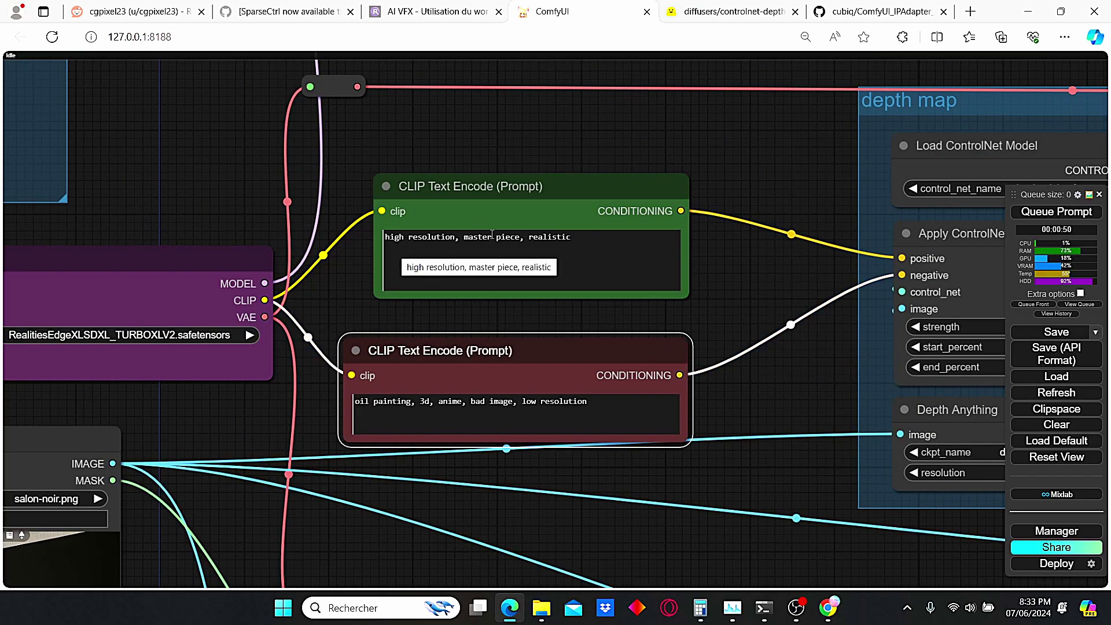
Step: Examine the depth map group's ControlNet model, strength and start/end settings, and the Depth Anything node
scroll(697, 287, down, 3)
drag(755, 305, 685, 310)
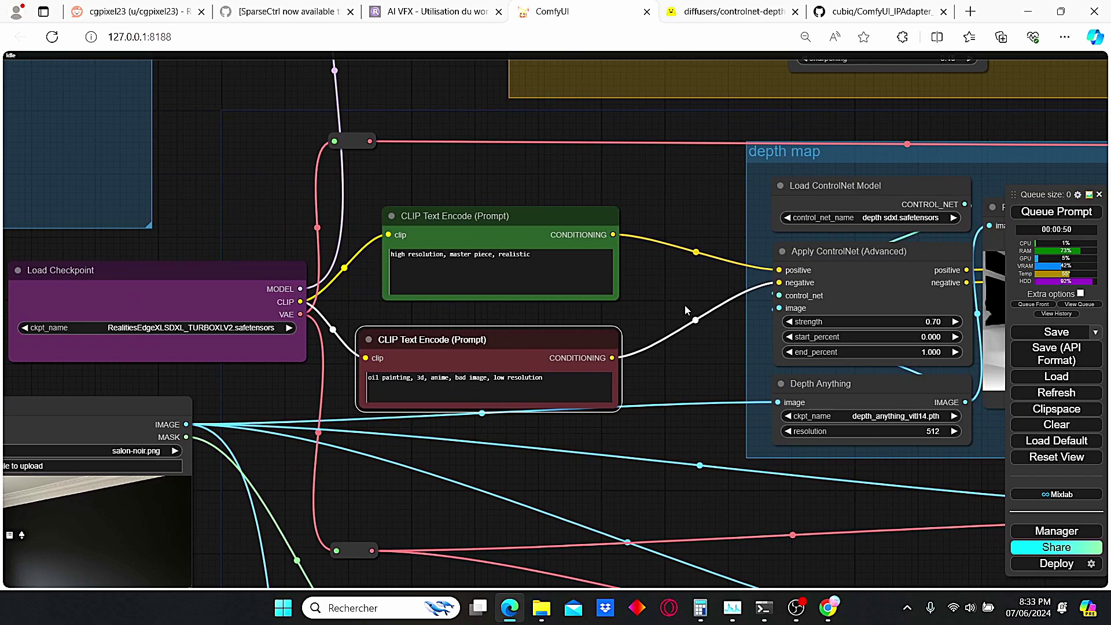
drag(685, 304, 400, 294)
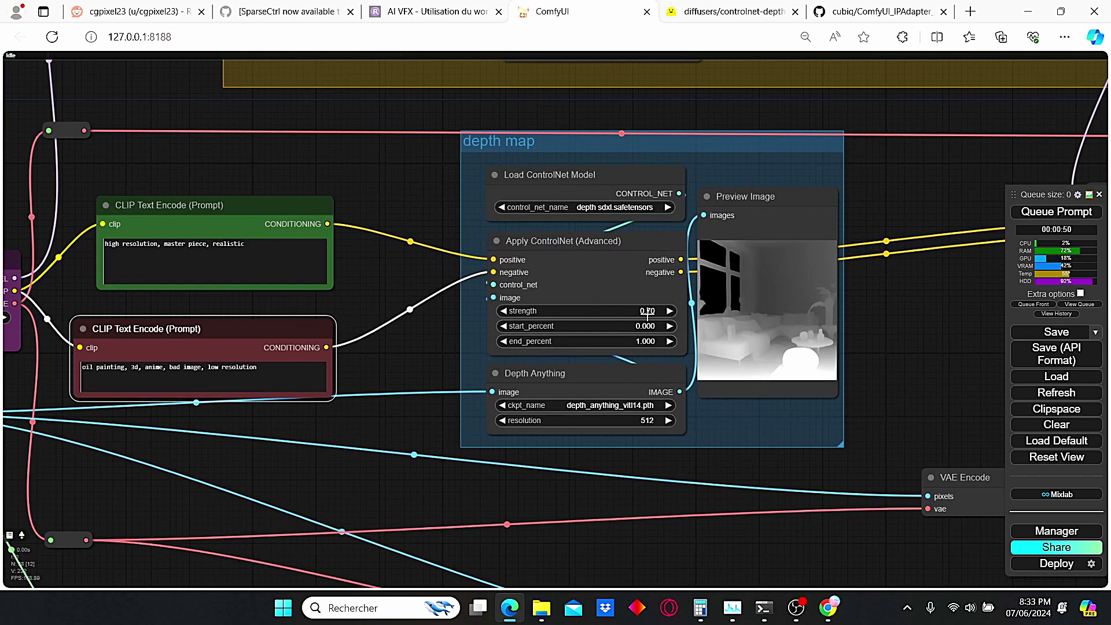
drag(414, 451, 494, 419)
scroll(415, 422, down, 1)
scroll(846, 417, up, 3)
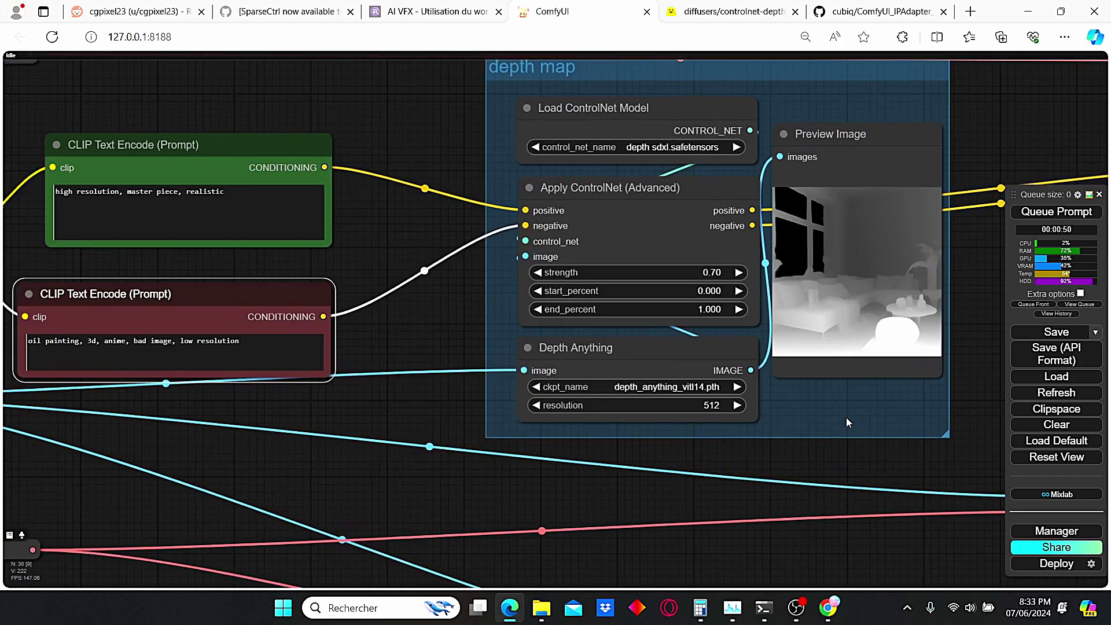
drag(846, 418, 721, 474)
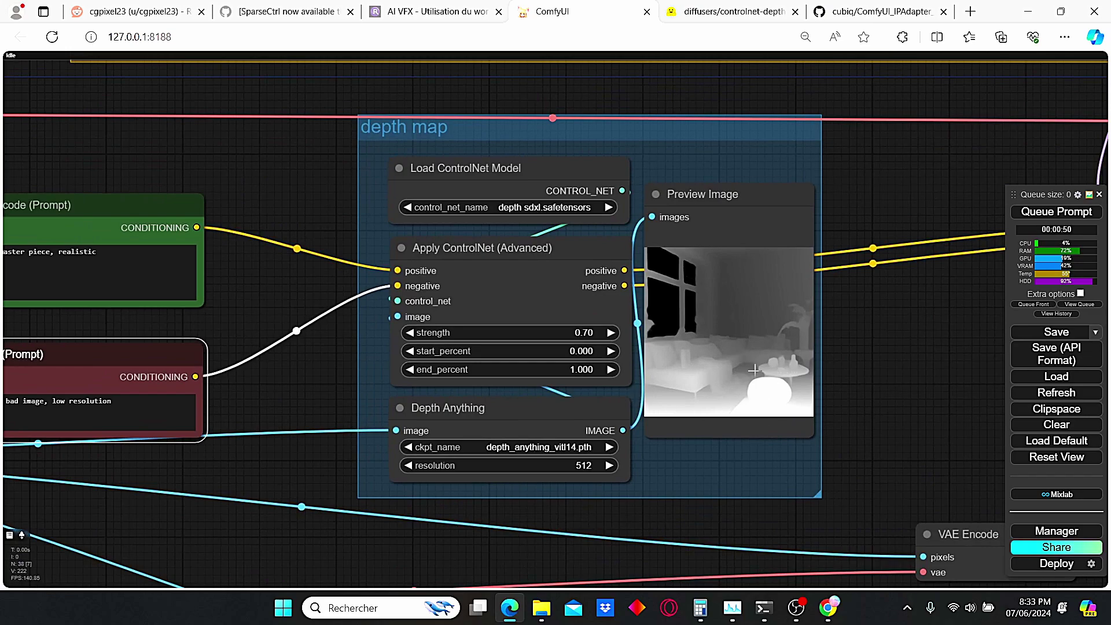
scroll(697, 389, down, 1)
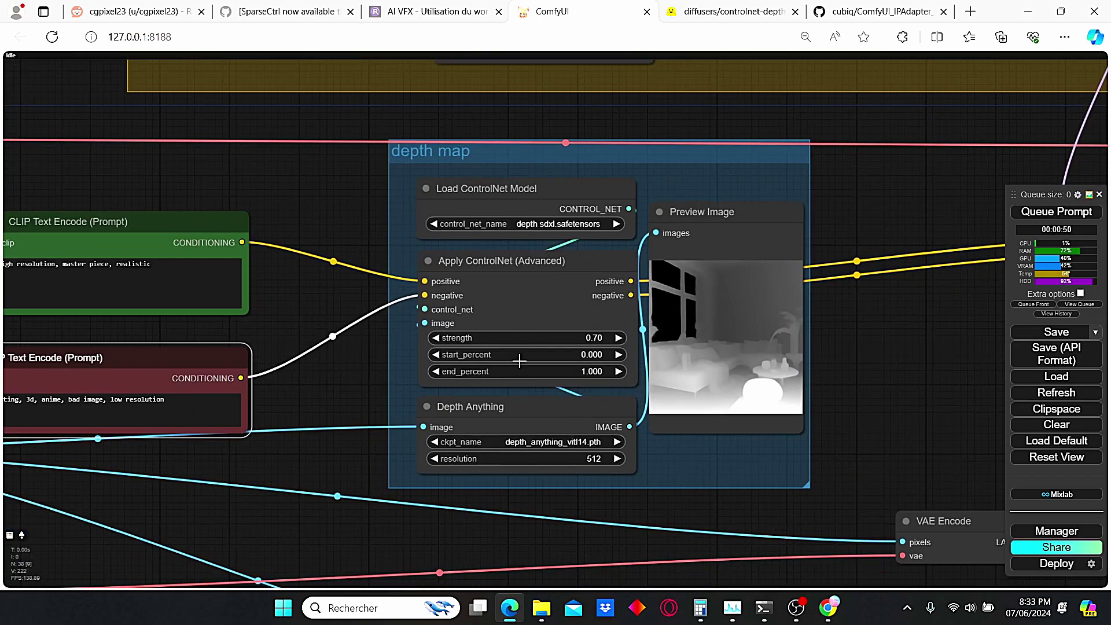
Step: Enlarge the Preview Image node in the depth map group slightly and inspect the depth image up close
scroll(615, 382, up, 1)
drag(821, 438, 843, 473)
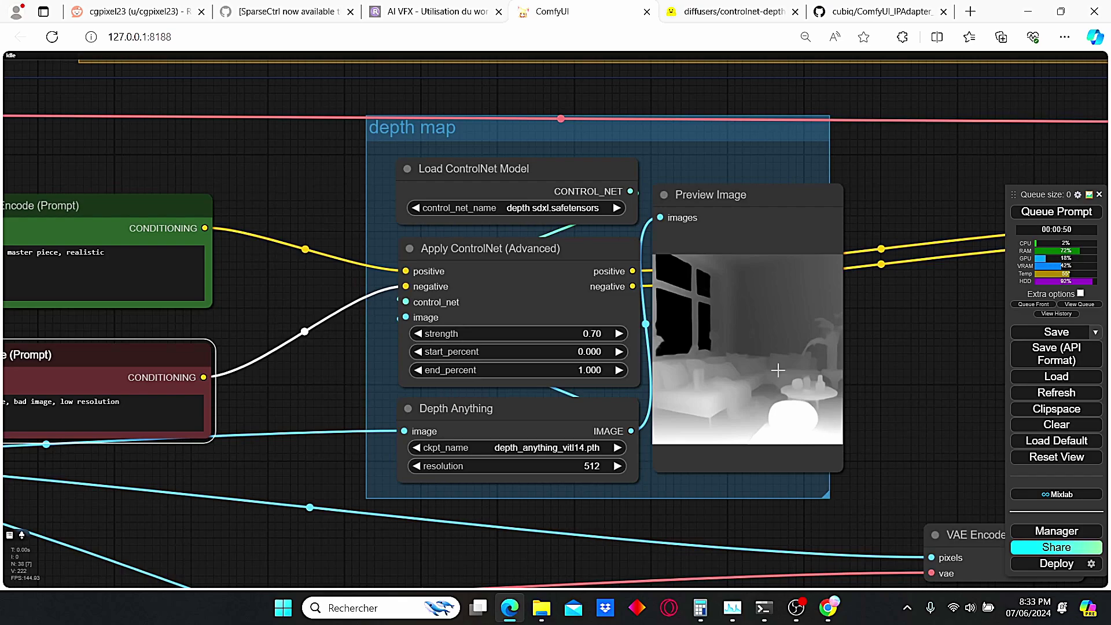
scroll(778, 368, up, 3)
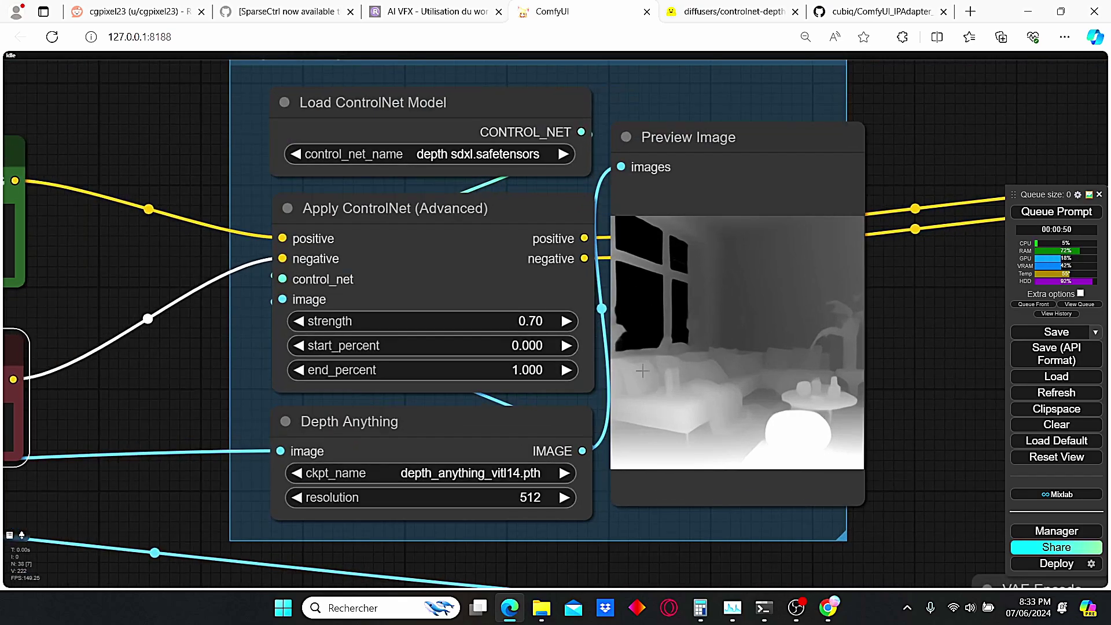
scroll(698, 320, down, 4)
Step: Examine the KSampler's sampling settings and its links from the depth map group to VAE Decode and Image Comparer
drag(904, 225, 546, 260)
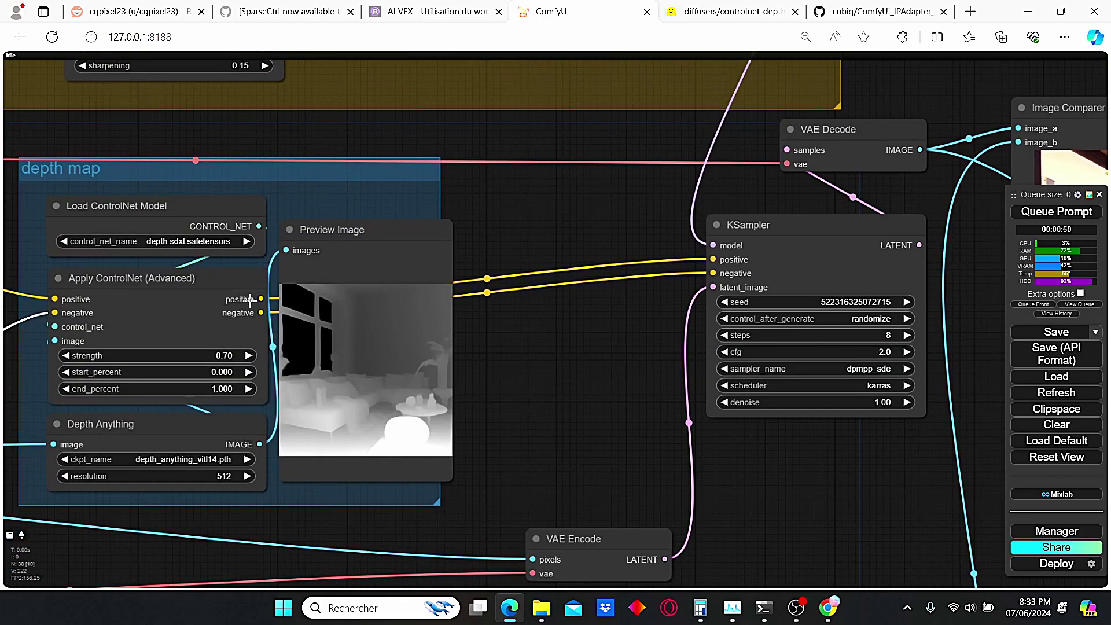
scroll(808, 269, down, 2)
drag(792, 226, 618, 230)
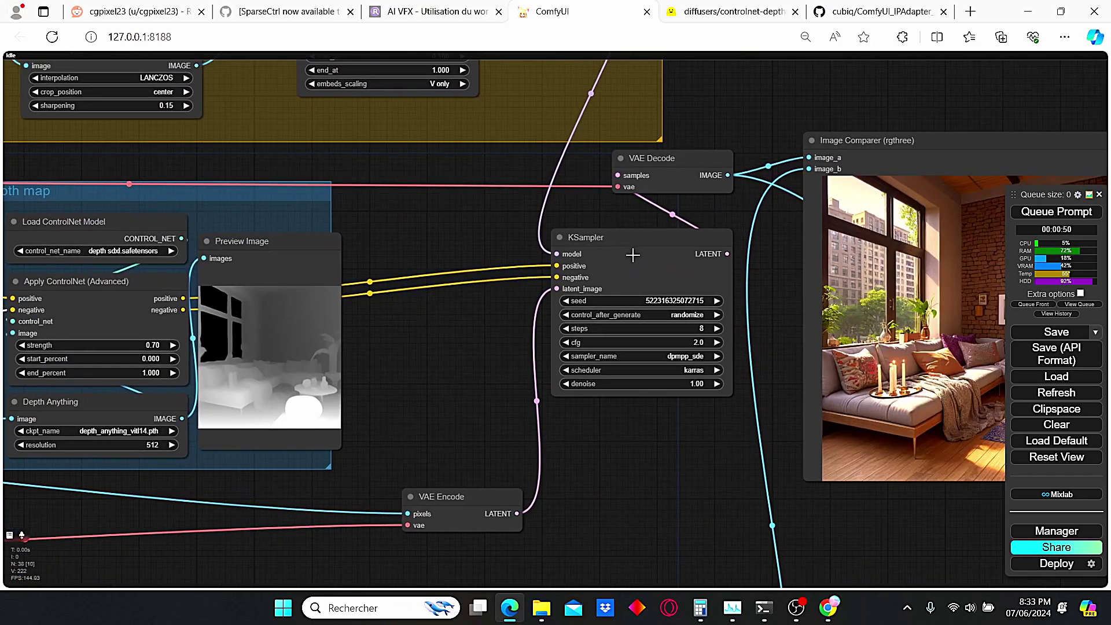
scroll(579, 306, up, 5)
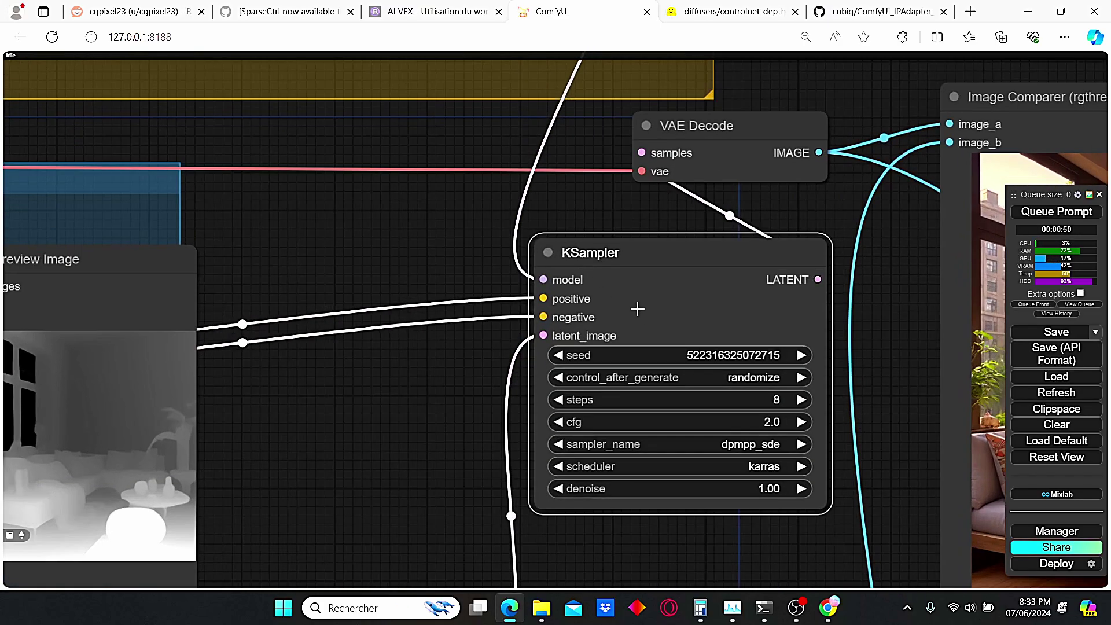
scroll(588, 209, down, 3)
scroll(582, 231, down, 4)
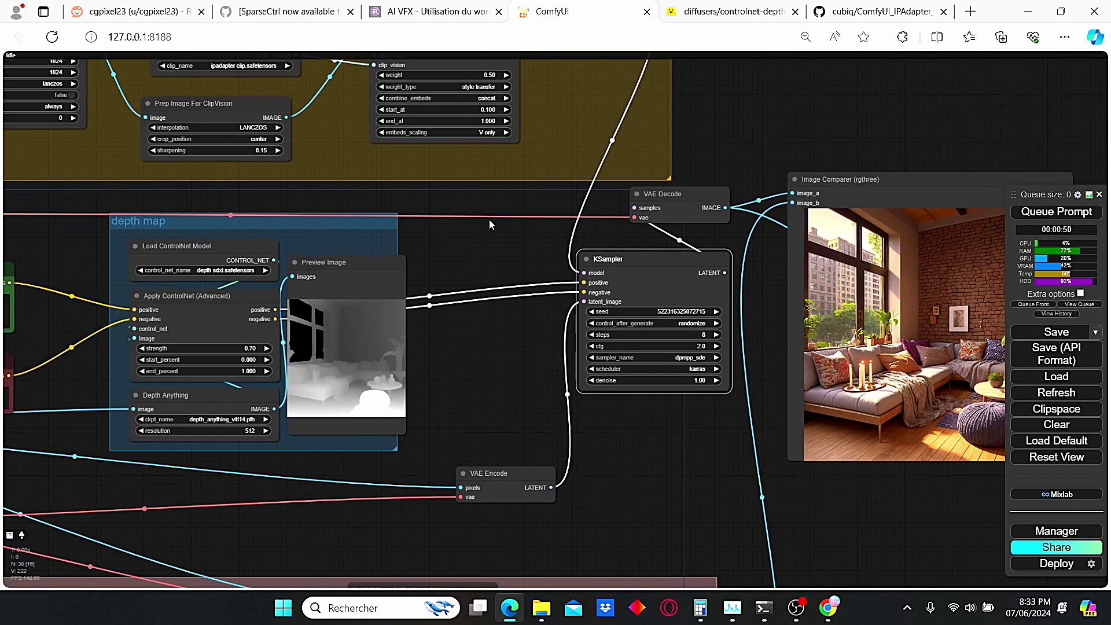
Step: Examine the IPADAPTER group's model loader, CLIP Vision, image preparation and IPAdapter Advanced nodes
drag(488, 220, 928, 341)
drag(425, 297, 456, 368)
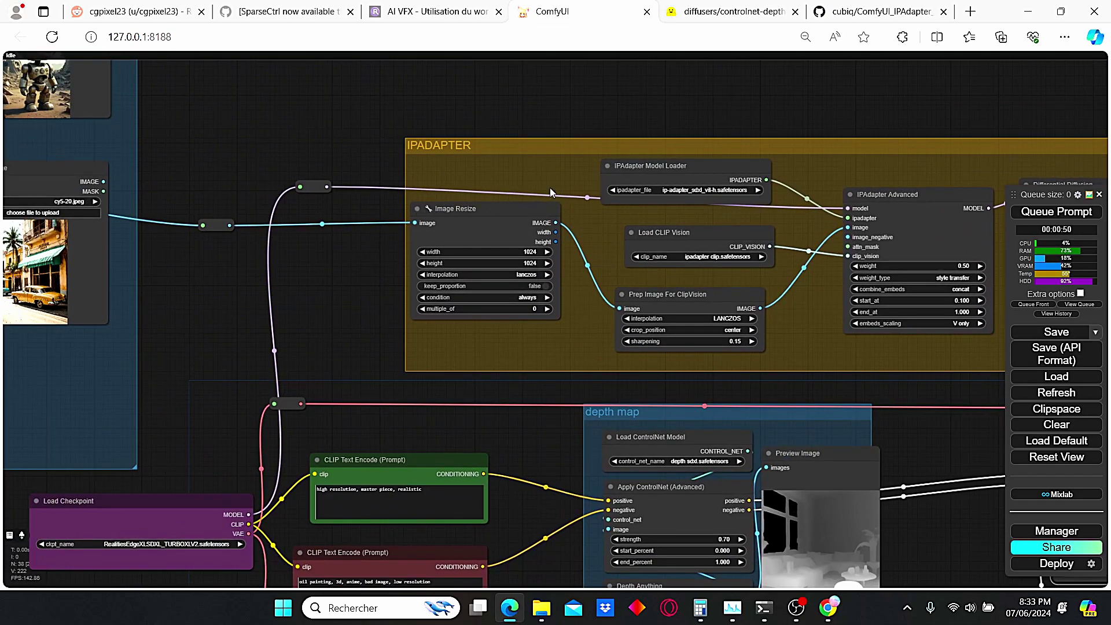
scroll(526, 147, up, 2)
drag(550, 181, 493, 177)
scroll(711, 255, up, 1)
scroll(740, 341, up, 2)
scroll(714, 344, down, 4)
Step: Resize the reference Load Image node that feeds the IPADAPTER group, making it wider and shorter
drag(432, 374, 914, 363)
mouse_move(235, 211)
mouse_down()
mouse_move(254, 236)
mouse_move(554, 406)
mouse_move(249, 212)
mouse_up()
scroll(248, 269, up, 1)
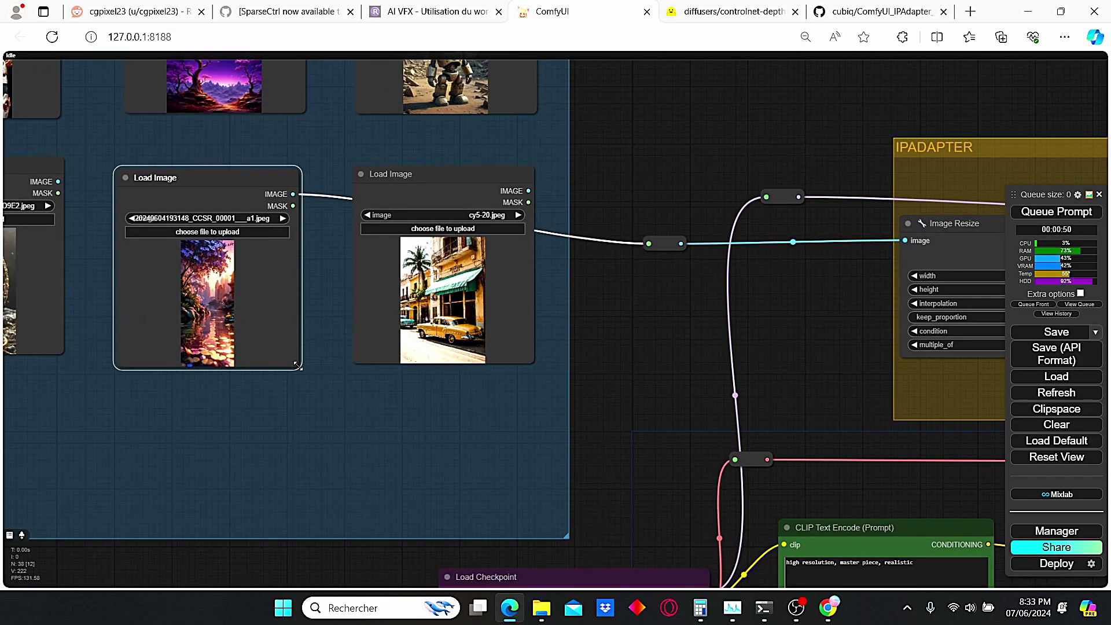
drag(297, 365, 322, 349)
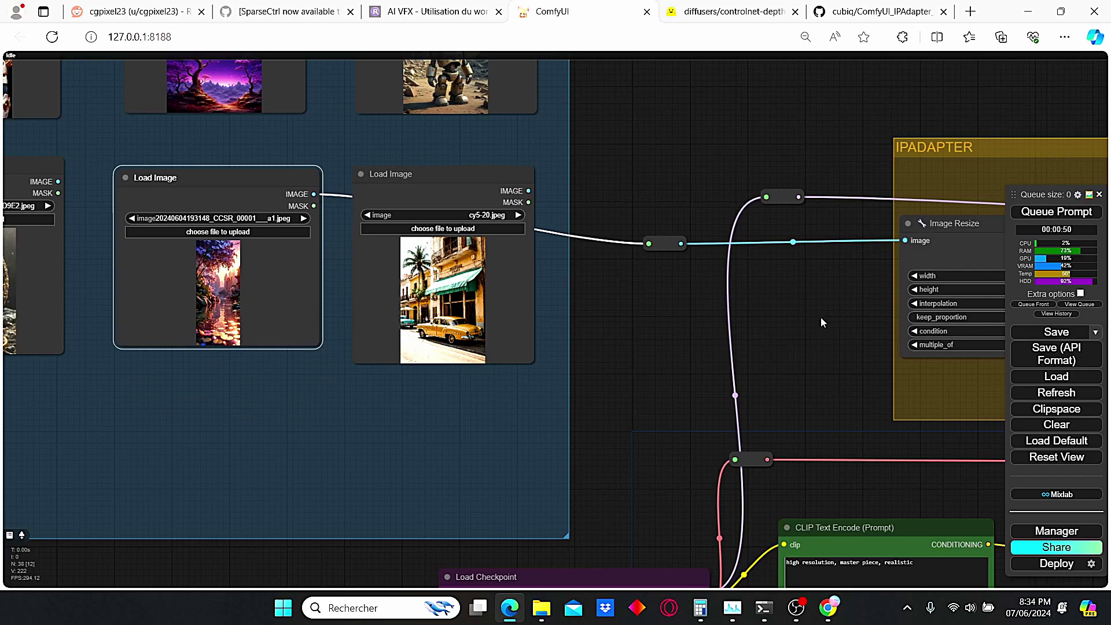
Step: Examine the IPADAPTER group's nodes from Image Resize and the model loaders through IPAdapter Advanced to Differential Diffusion
drag(821, 317, 389, 321)
scroll(527, 290, up, 1)
scroll(607, 283, up, 1)
scroll(565, 313, up, 1)
drag(687, 292, 501, 313)
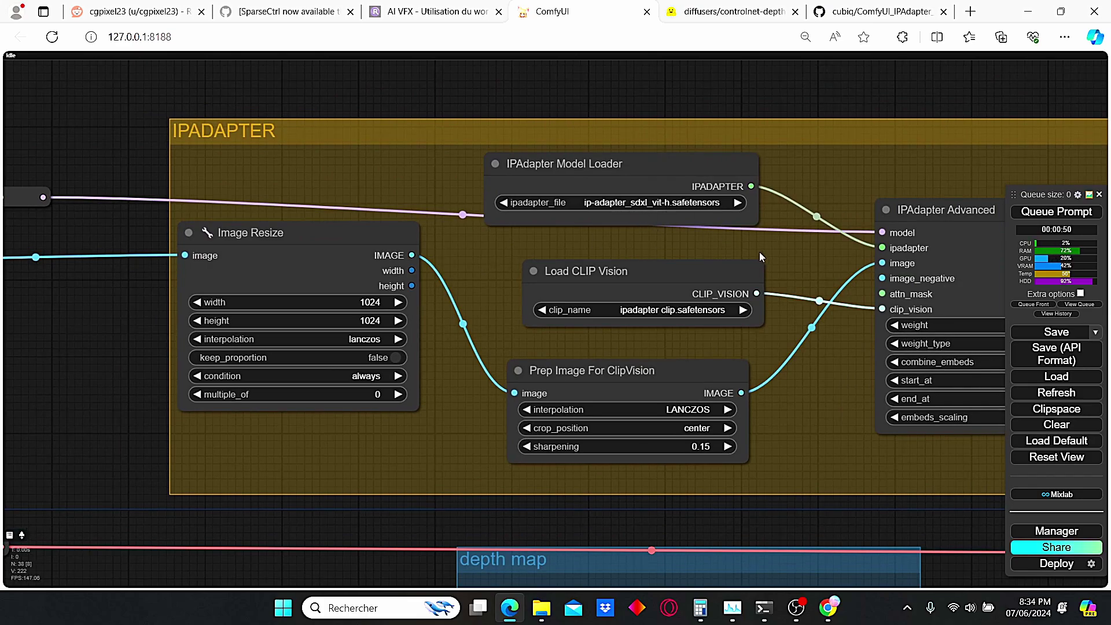
drag(759, 252, 544, 226)
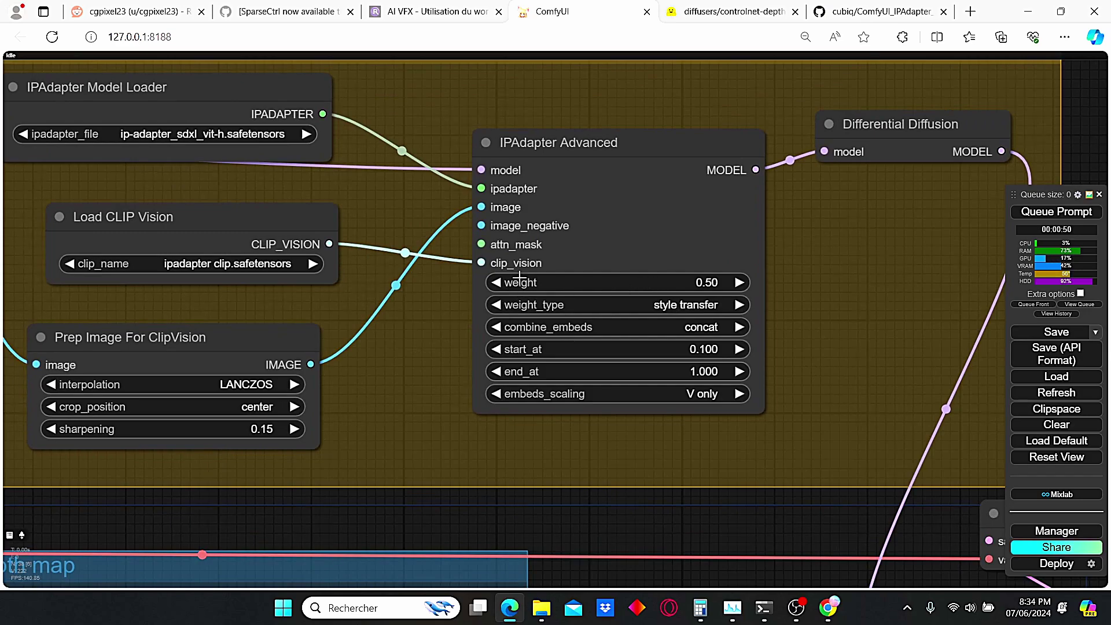
Step: Follow the links to the KSampler and compare the original room with the restyled one in the Image Comparer
scroll(865, 356, down, 2)
drag(866, 355, 585, 162)
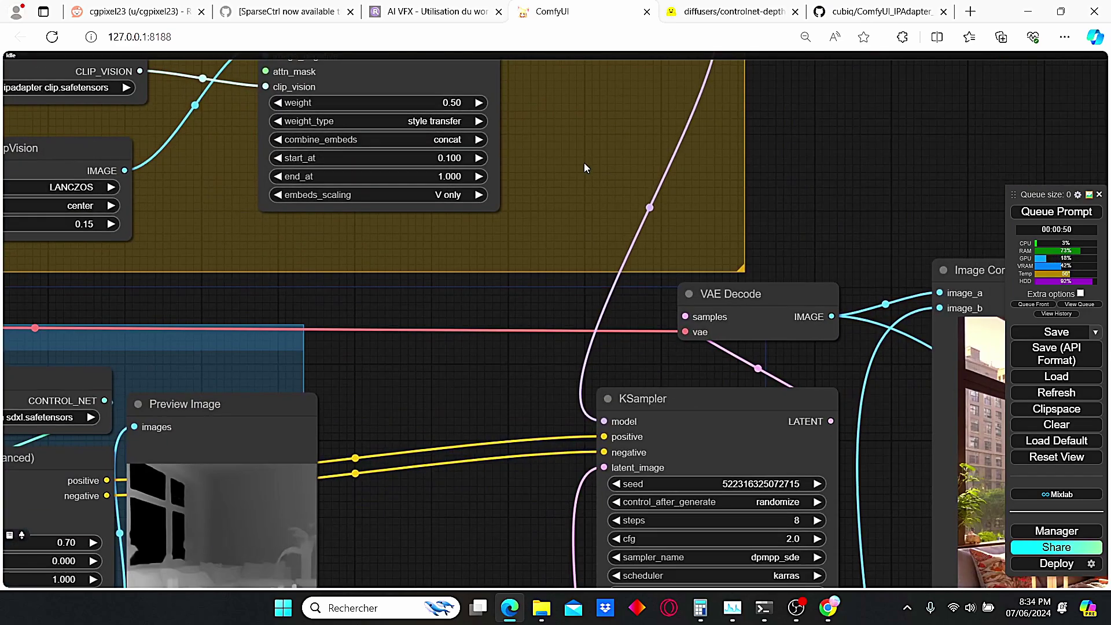
scroll(638, 343, down, 3)
drag(665, 362, 516, 314)
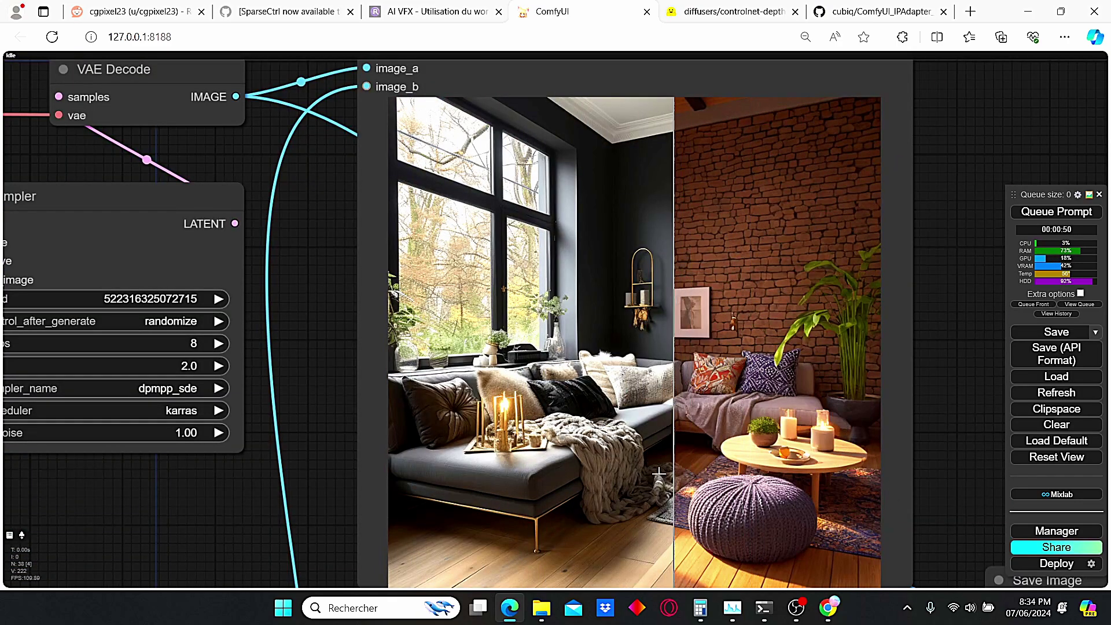
scroll(369, 446, down, 2)
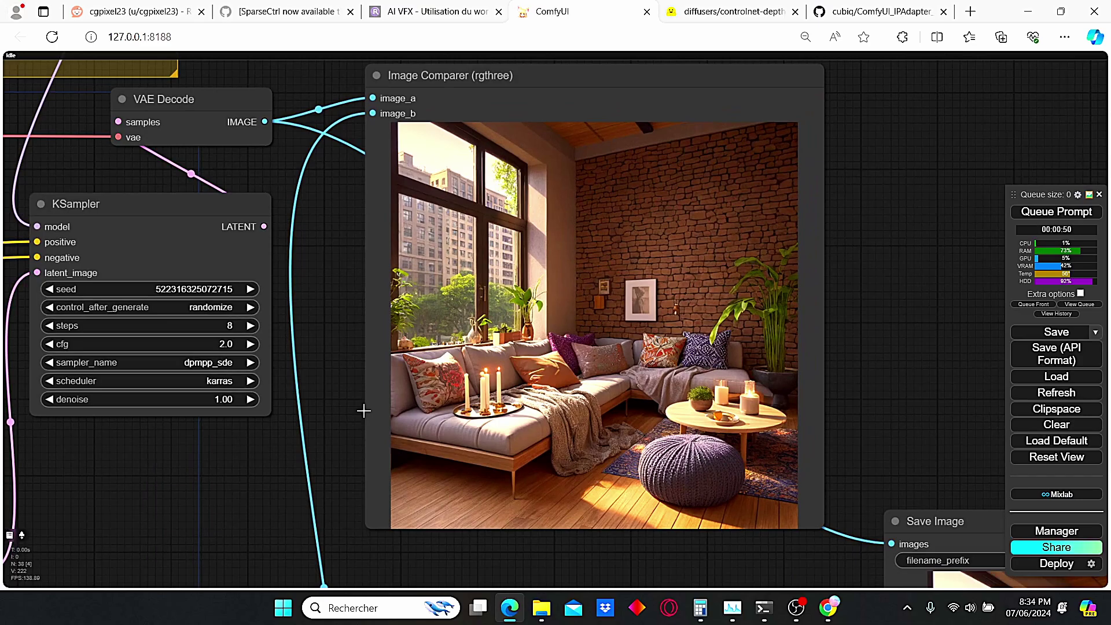
Step: Set the IPAdapter Advanced weight to 0.70, queue the prompt and view the new room in the Image Comparer
scroll(364, 411, down, 3)
drag(89, 221, 274, 309)
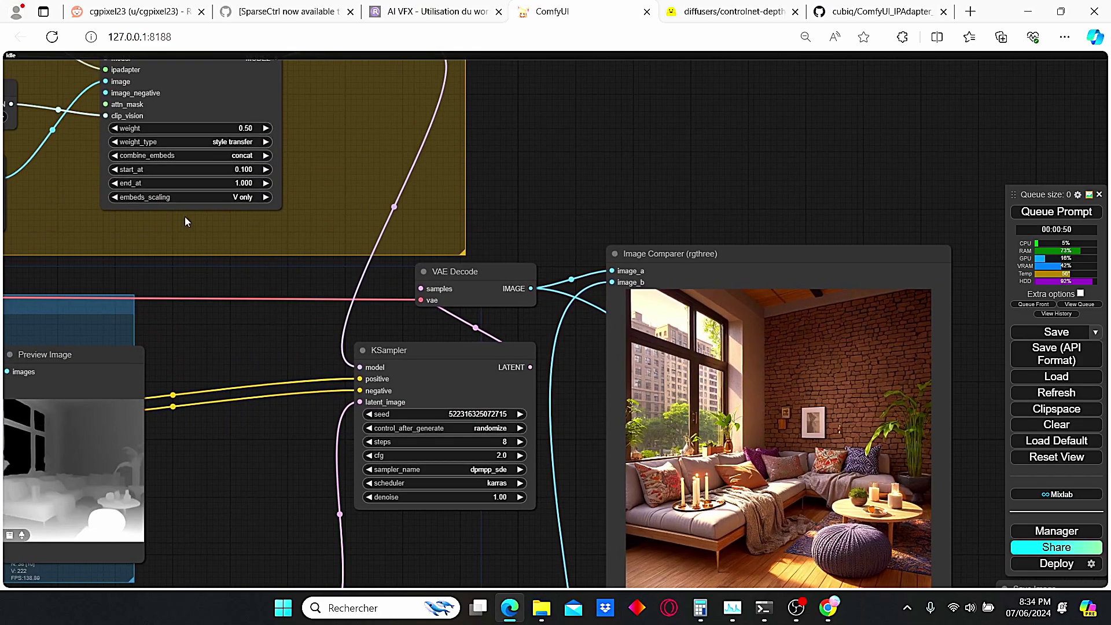
drag(185, 217, 296, 333)
scroll(296, 333, up, 3)
click(364, 216)
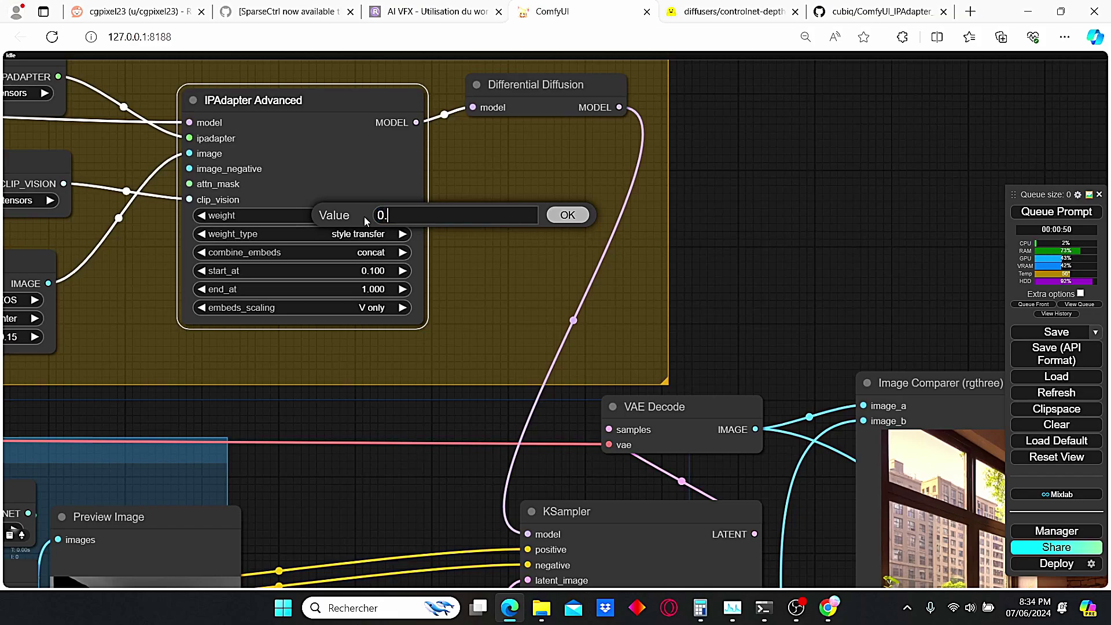
text(0.7)
key(Return)
click(1056, 211)
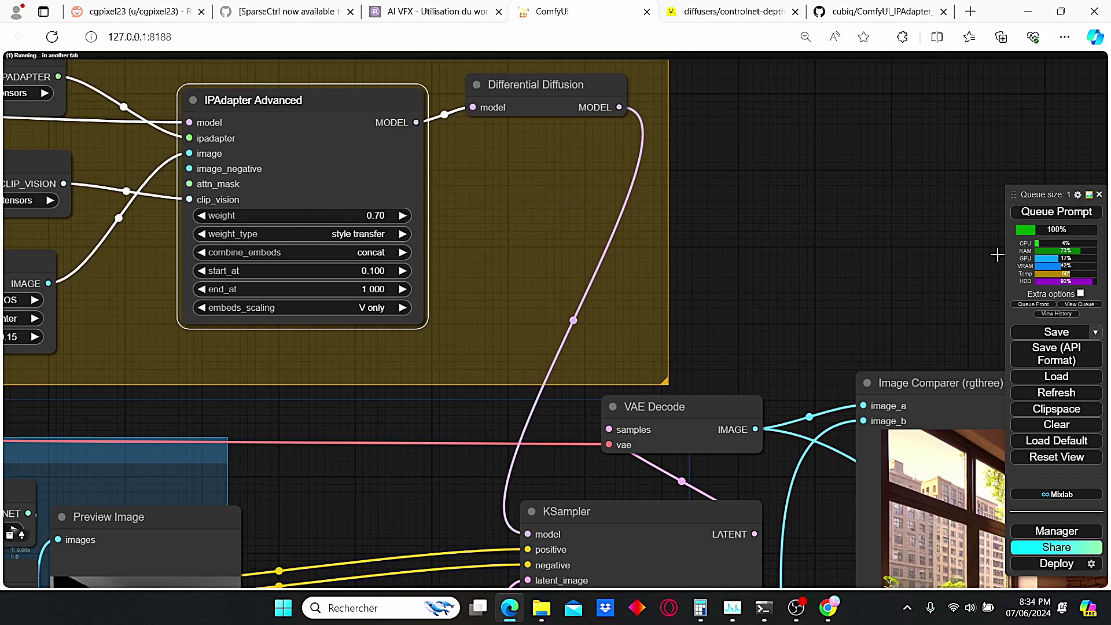
scroll(918, 279, down, 2)
drag(918, 279, 786, 101)
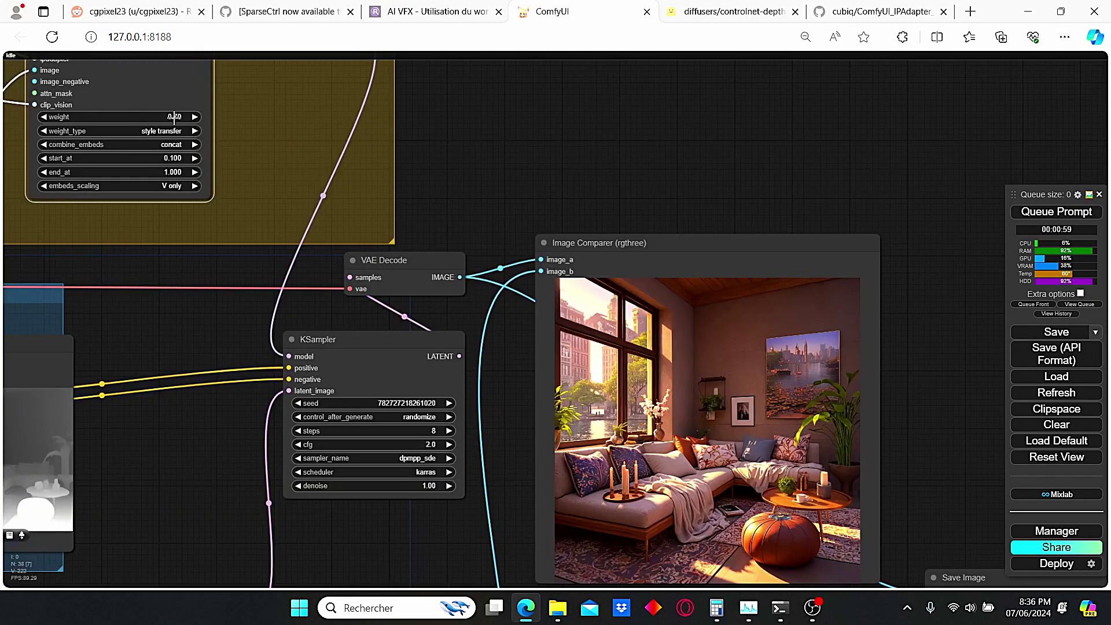
Step: Lower the IPAdapter Advanced weight to 0.25, queue the prompt and compare the generated room with the original
click(176, 116)
text(0.25)
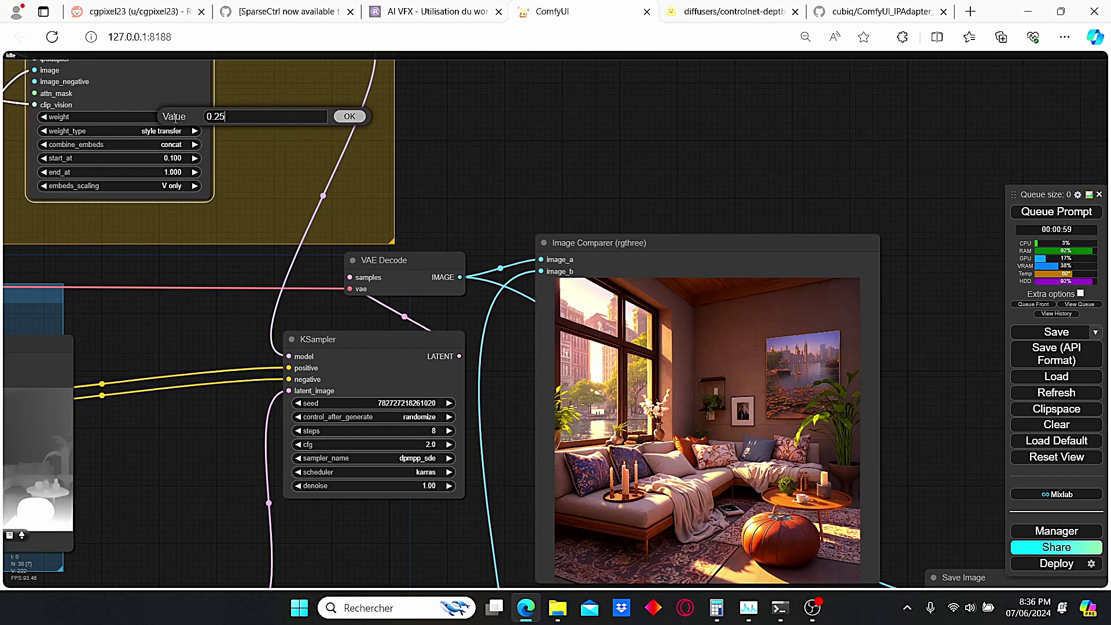
key(Return)
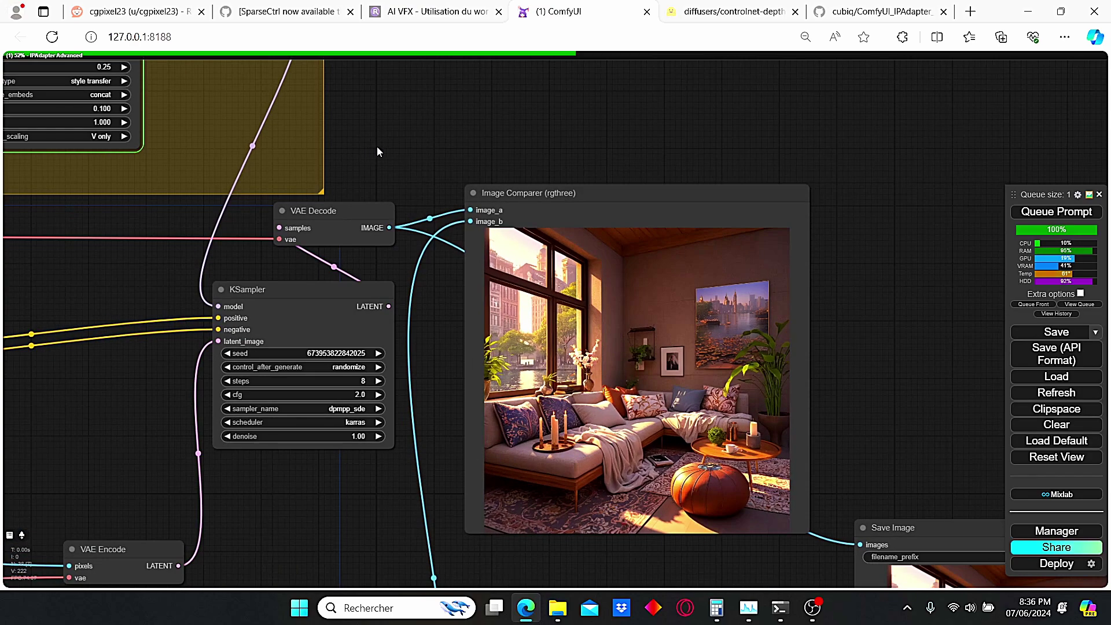
drag(377, 147, 440, 156)
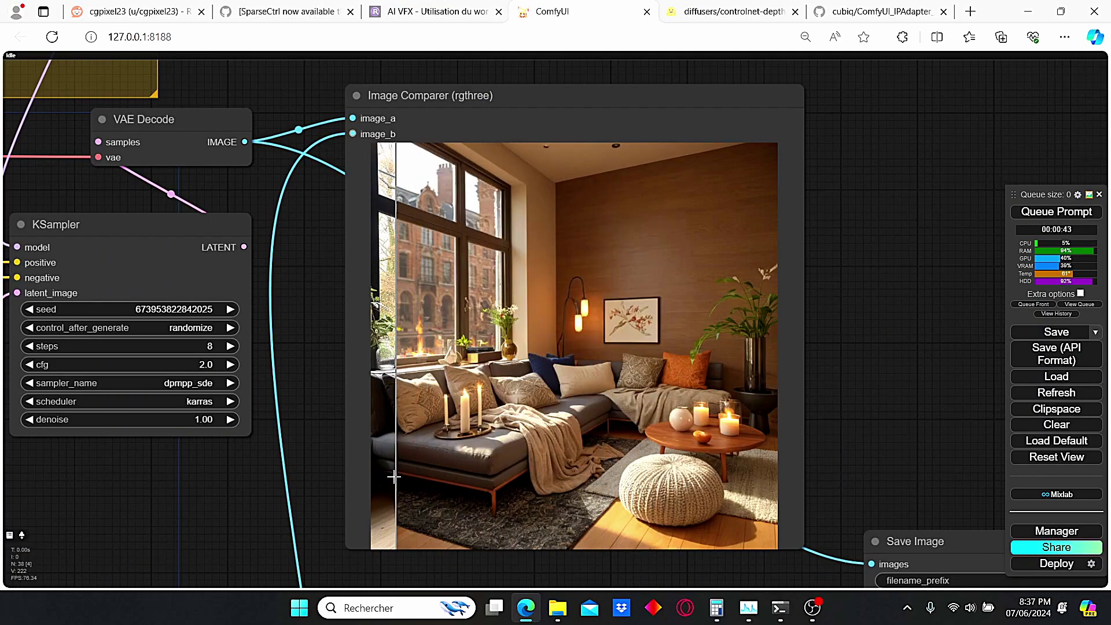
drag(233, 68, 404, 191)
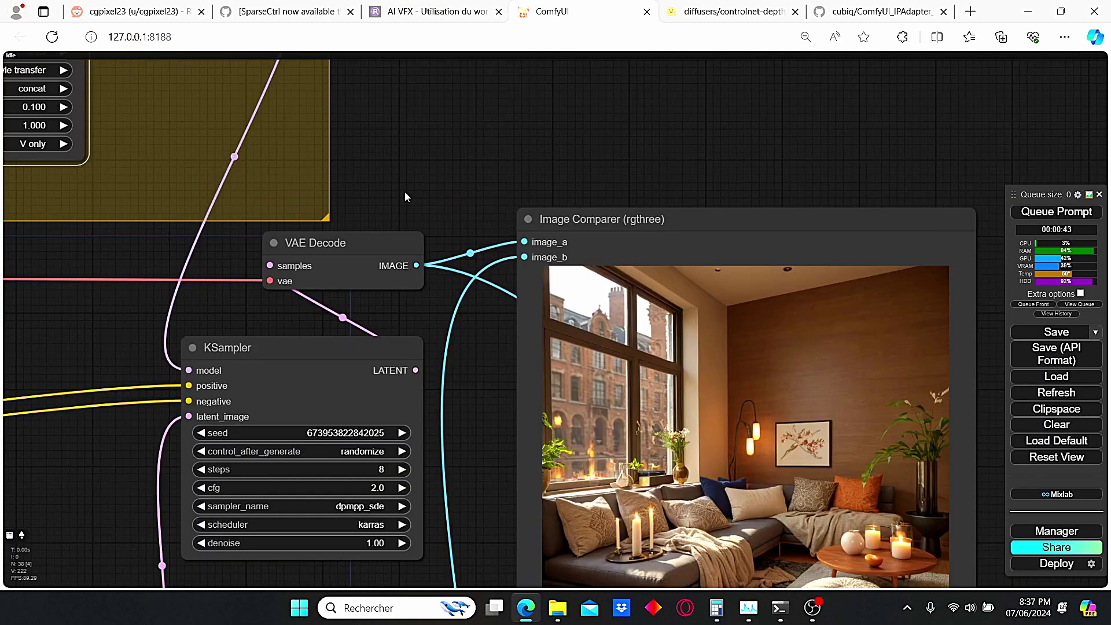
scroll(404, 191, down, 3)
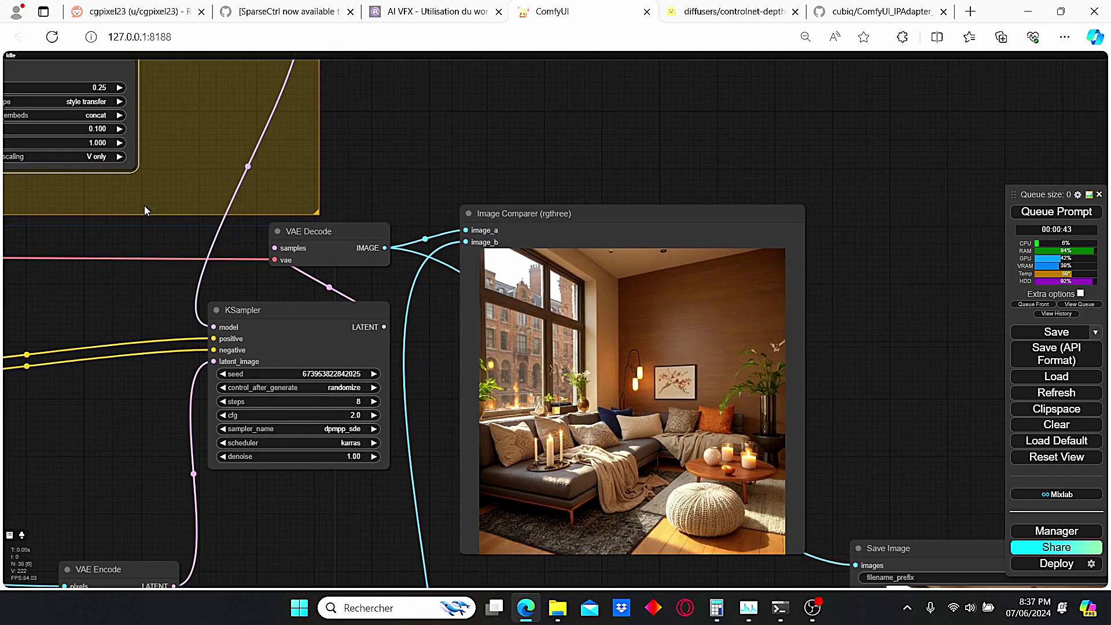
drag(144, 206, 293, 226)
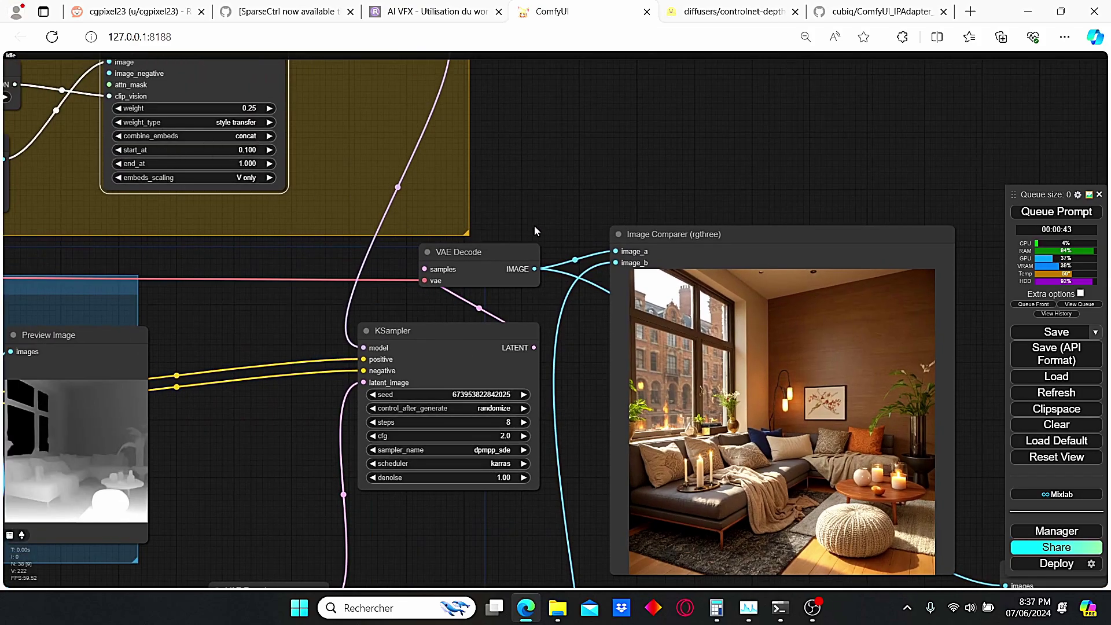
drag(534, 230, 480, 132)
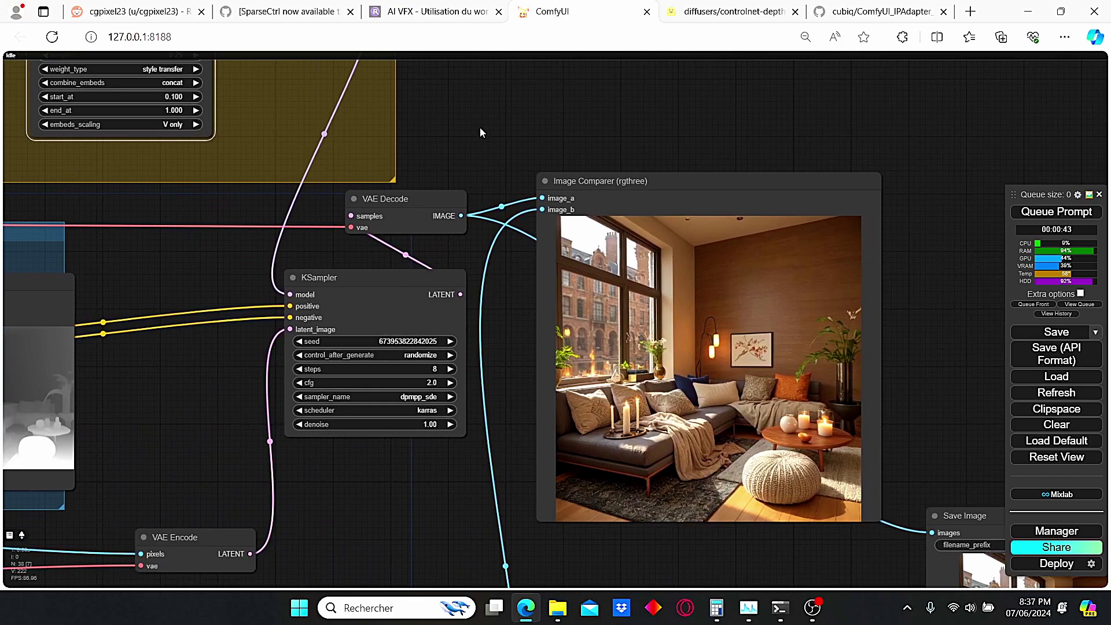
Step: Set the IPAdapter Advanced weight type to linear, queue the prompt and view the generated room up close
drag(249, 81, 370, 193)
scroll(325, 190, up, 1)
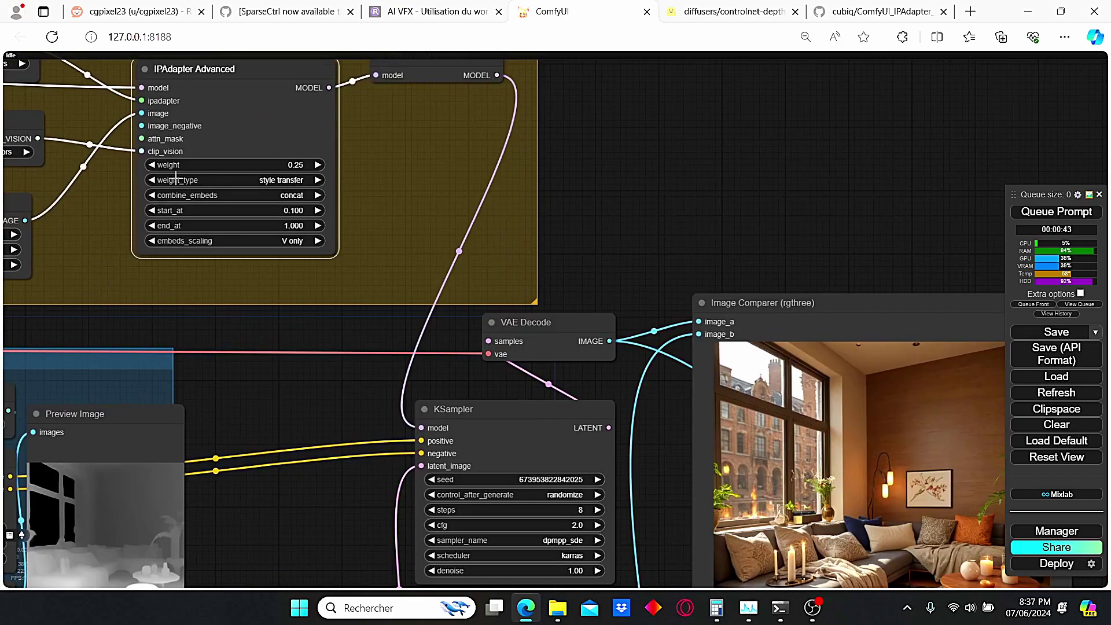
click(270, 181)
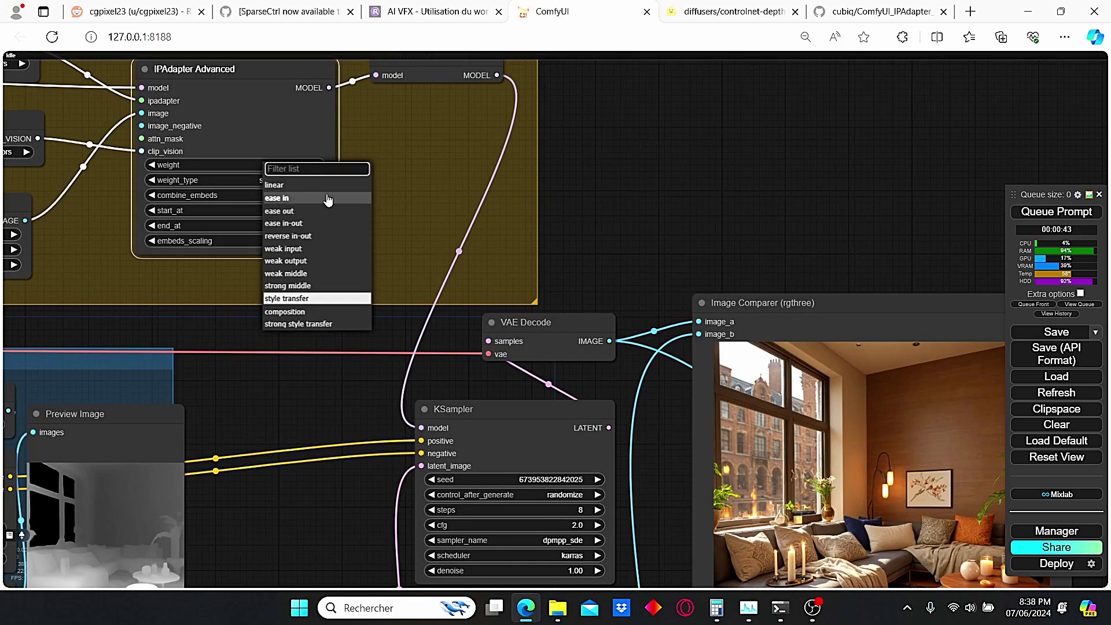
click(308, 184)
drag(680, 286, 501, 197)
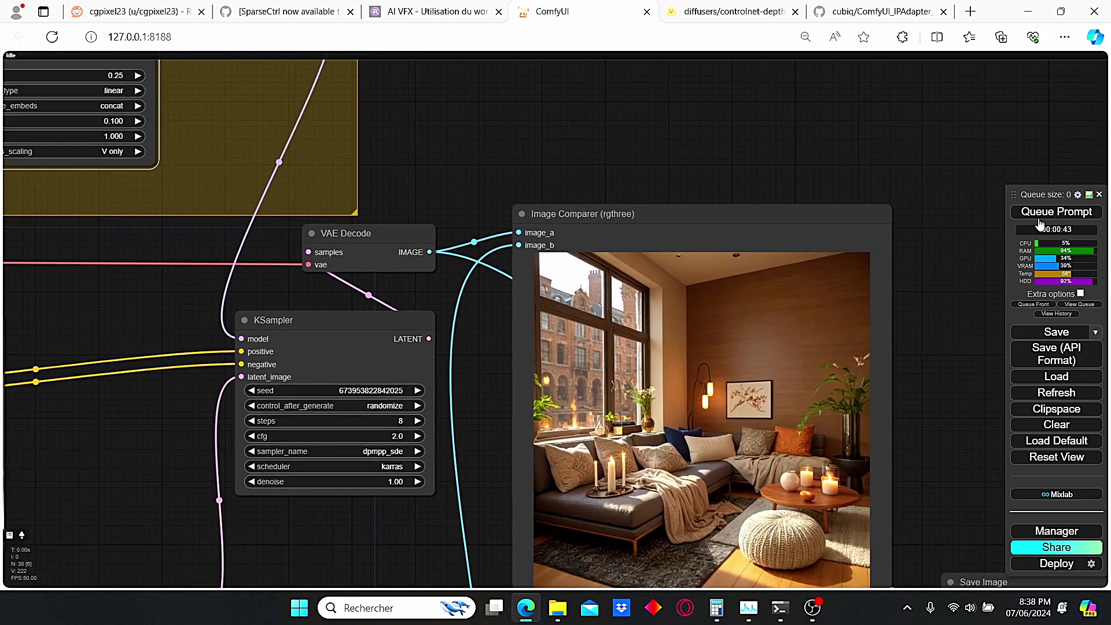
click(1044, 215)
drag(929, 424, 859, 365)
scroll(859, 350, up, 4)
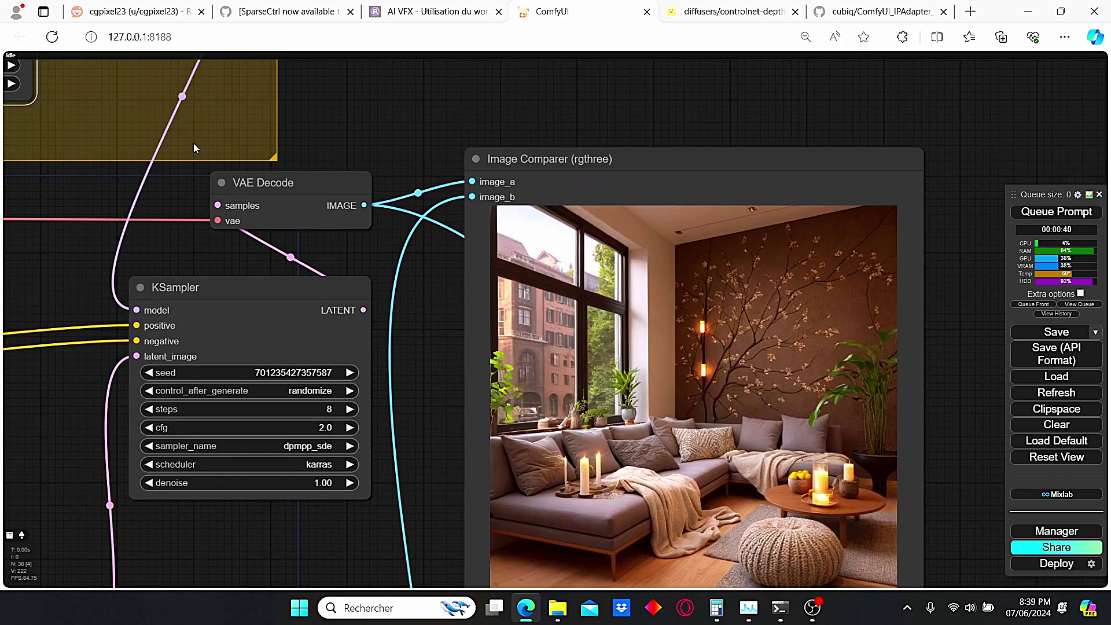
Step: Switch the IPAdapter Advanced weight type back to style transfer
drag(194, 144, 457, 210)
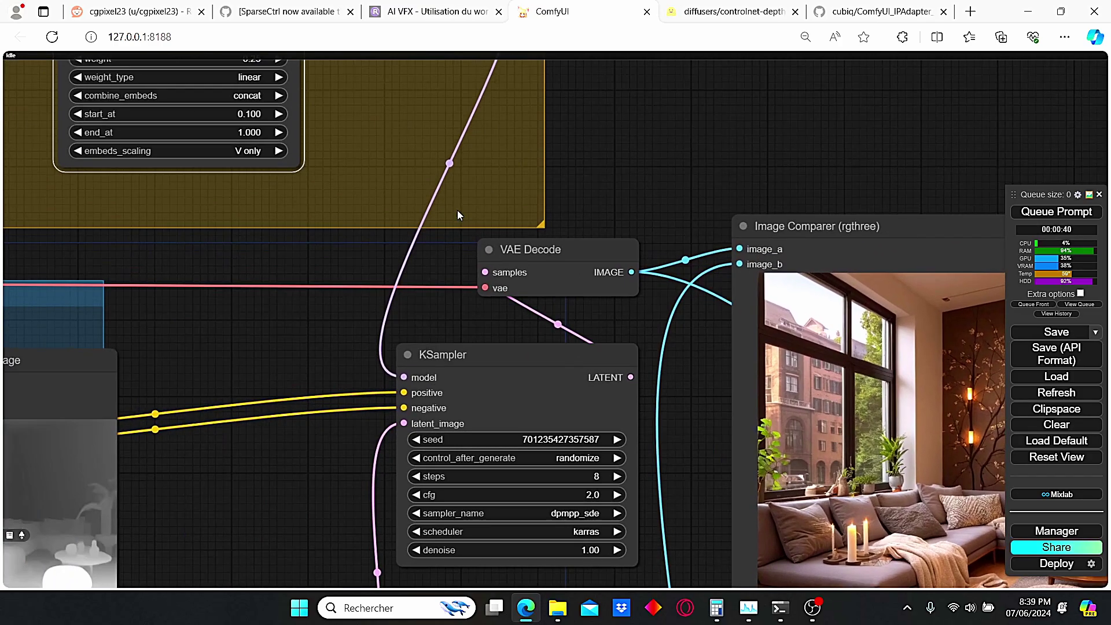
drag(275, 183, 340, 305)
scroll(285, 218, up, 1)
click(302, 199)
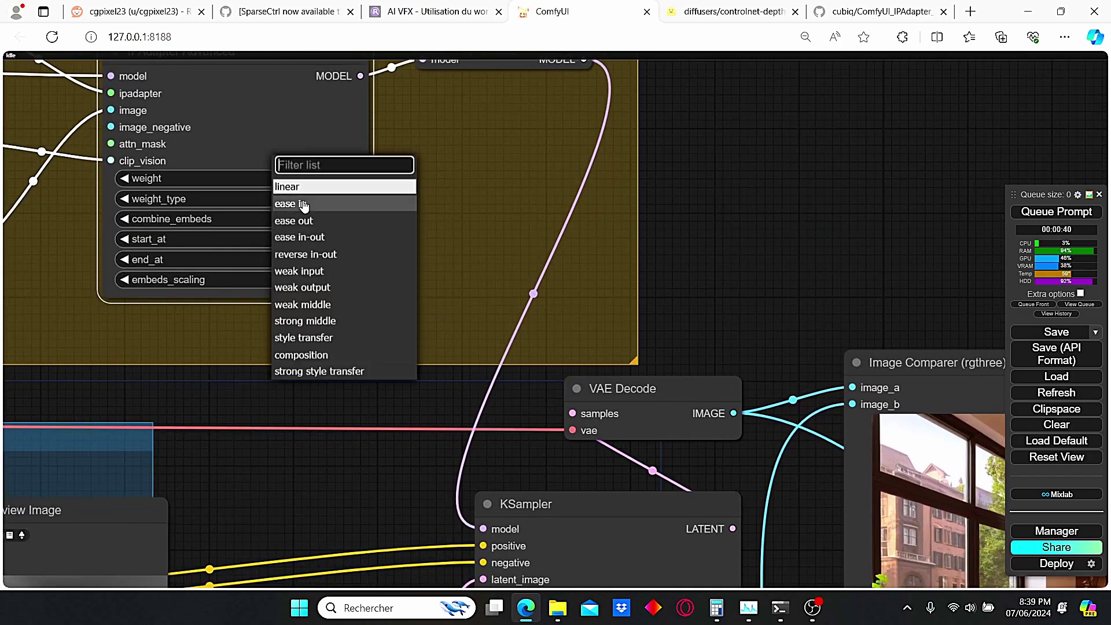
click(318, 332)
scroll(388, 123, down, 2)
drag(388, 123, 589, 229)
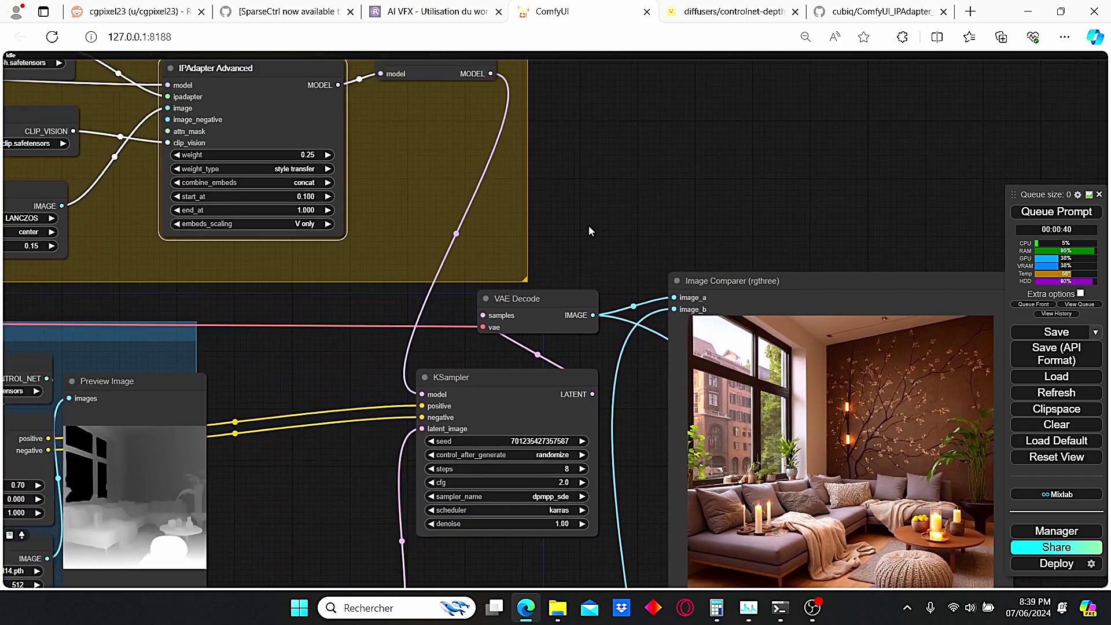
Step: Set the IPAdapter Advanced weight to 0.4 and queue the prompt
scroll(297, 148, up, 5)
click(297, 148)
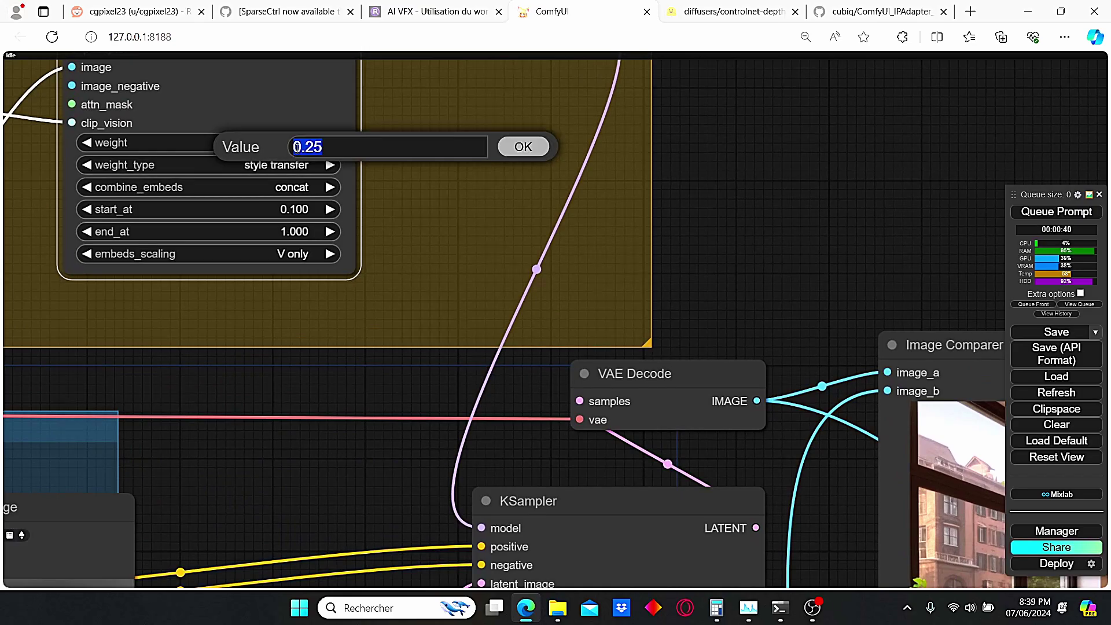
text(0.4)
key(Return)
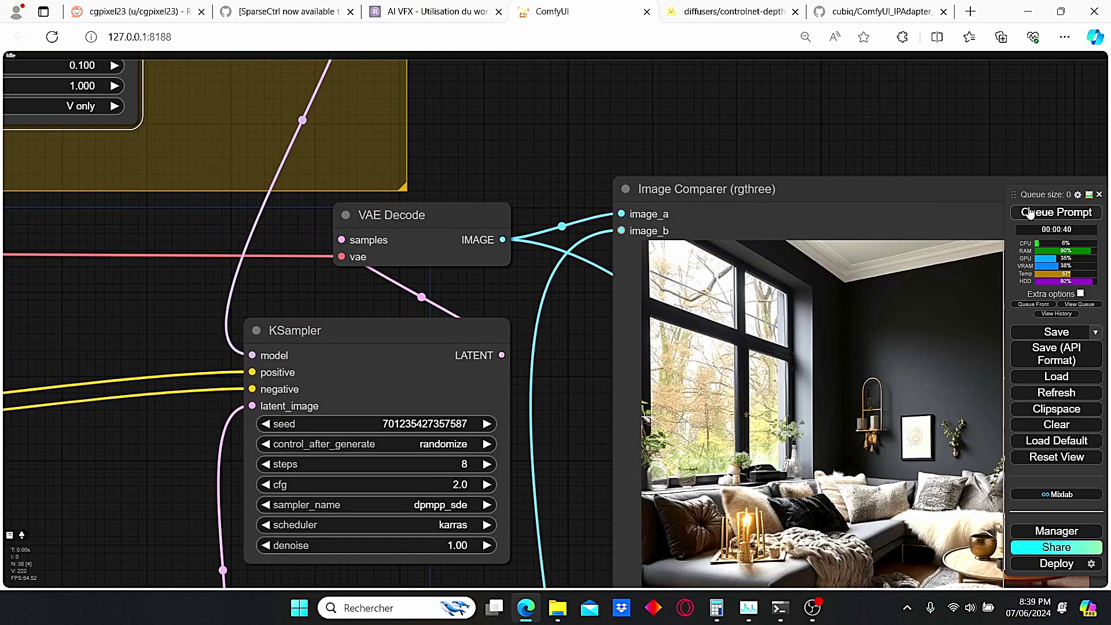
click(1029, 213)
scroll(559, 166, down, 2)
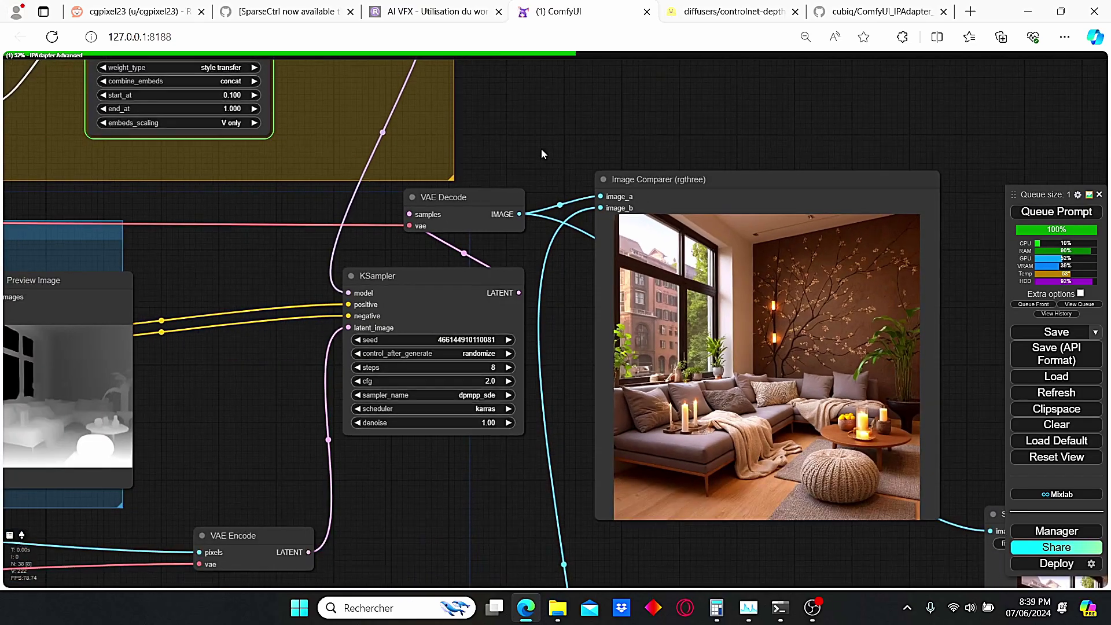
Step: Inspect the room generated with style transfer at 0.4 weight up close in the Image Comparer
scroll(540, 148, up, 2)
scroll(840, 232, up, 3)
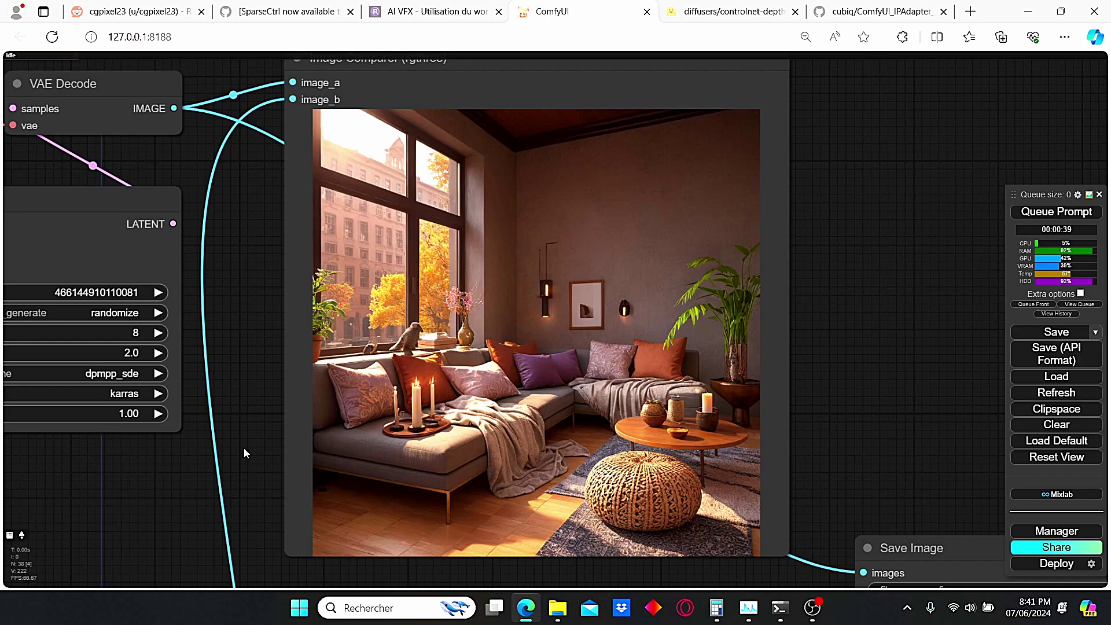
scroll(235, 376, up, 2)
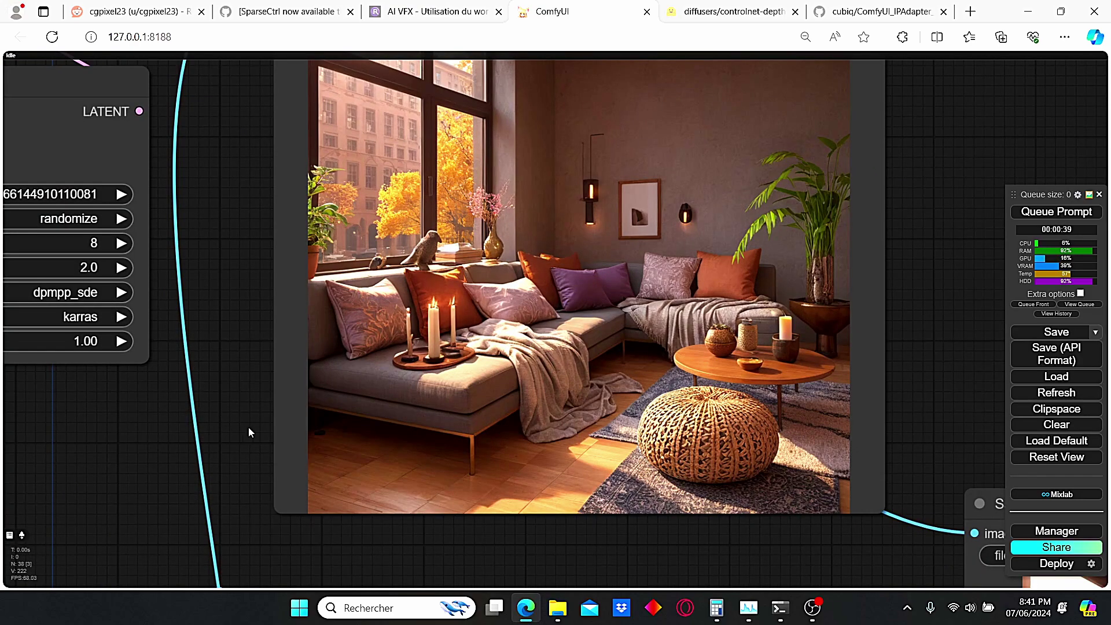
scroll(248, 427, down, 2)
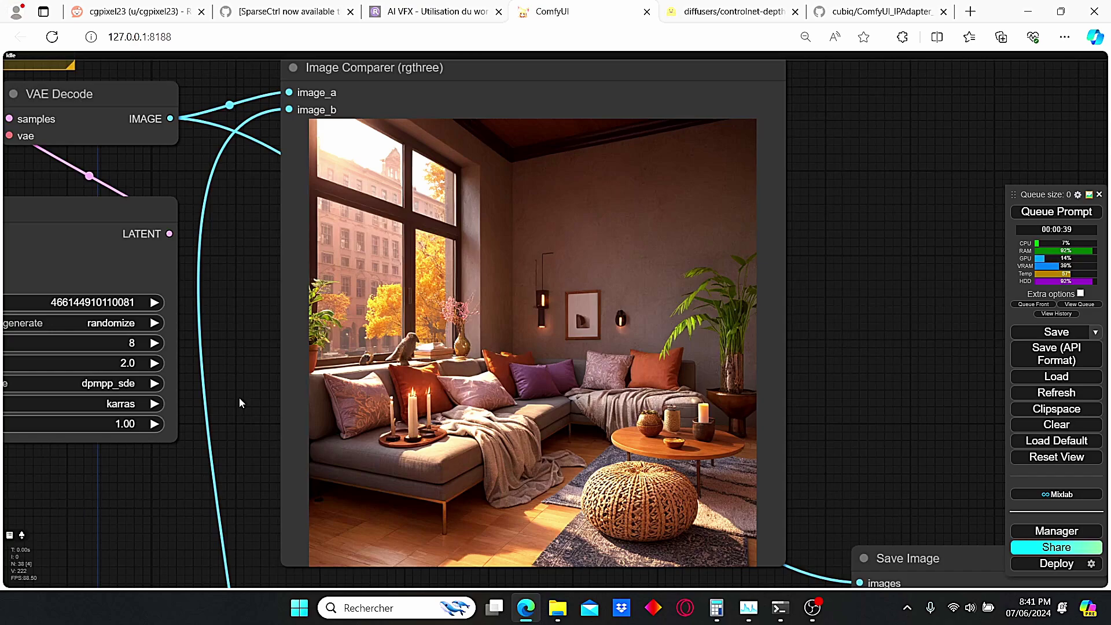
scroll(241, 399, down, 1)
drag(132, 404, 253, 364)
scroll(747, 321, up, 2)
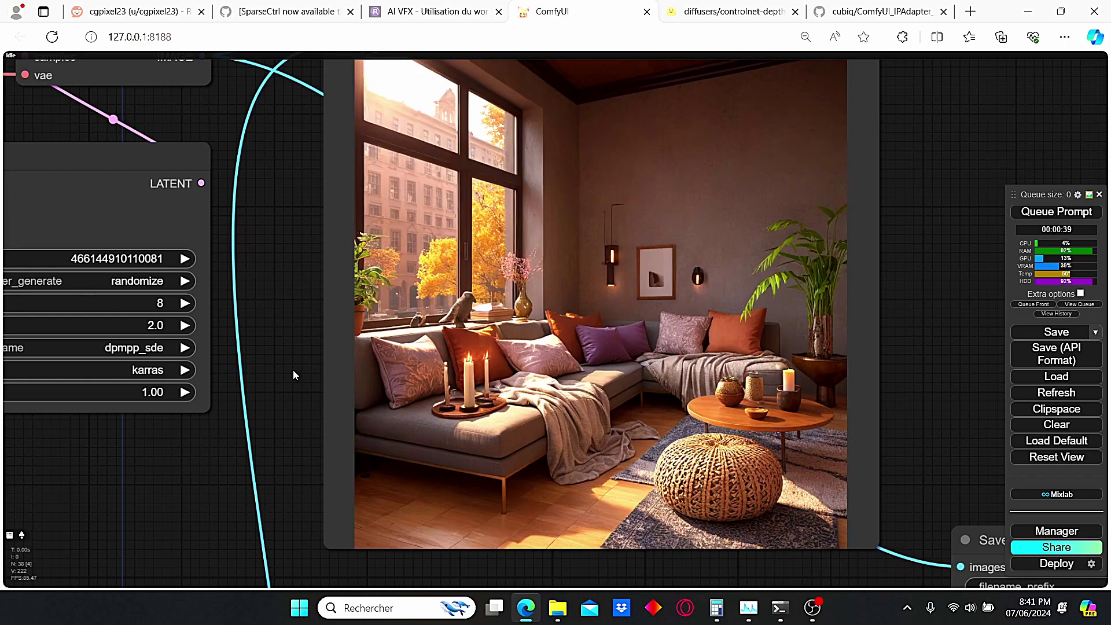
Step: Connect the robot reference's Load Image output to the reroute feeding Image Resize in the IPADAPTER group, replacing the current reference
scroll(293, 371, down, 4)
drag(293, 371, 696, 416)
scroll(347, 323, down, 3)
drag(243, 283, 789, 387)
drag(409, 301, 1023, 439)
scroll(369, 336, up, 3)
scroll(251, 121, down, 2)
drag(252, 121, 661, 297)
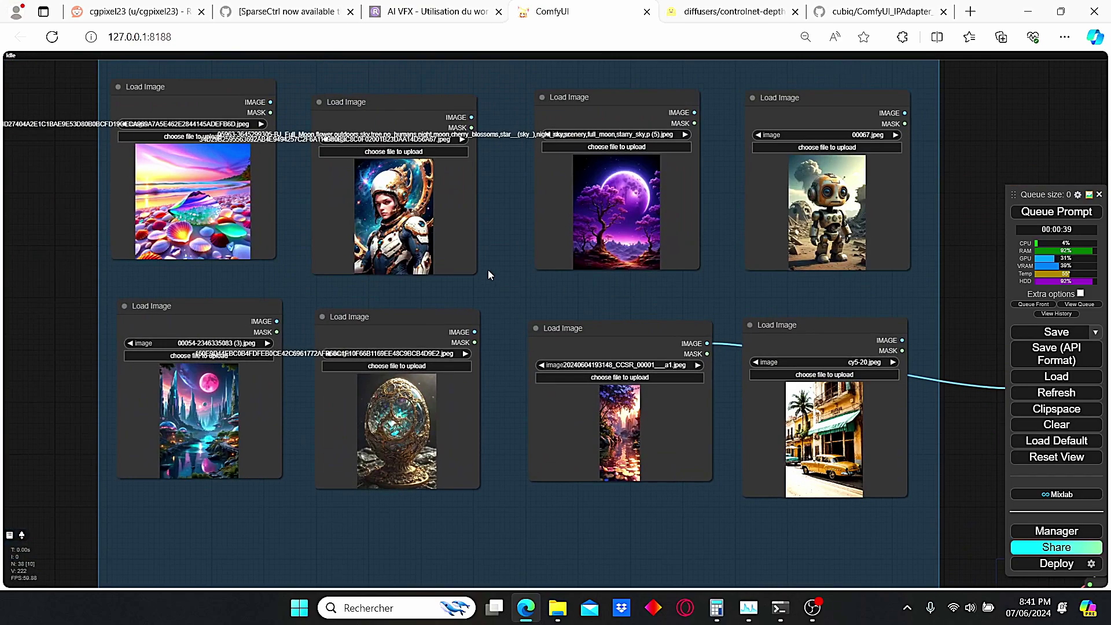
drag(510, 279, 276, 269)
scroll(437, 287, up, 2)
scroll(245, 360, down, 1)
drag(245, 360, 187, 322)
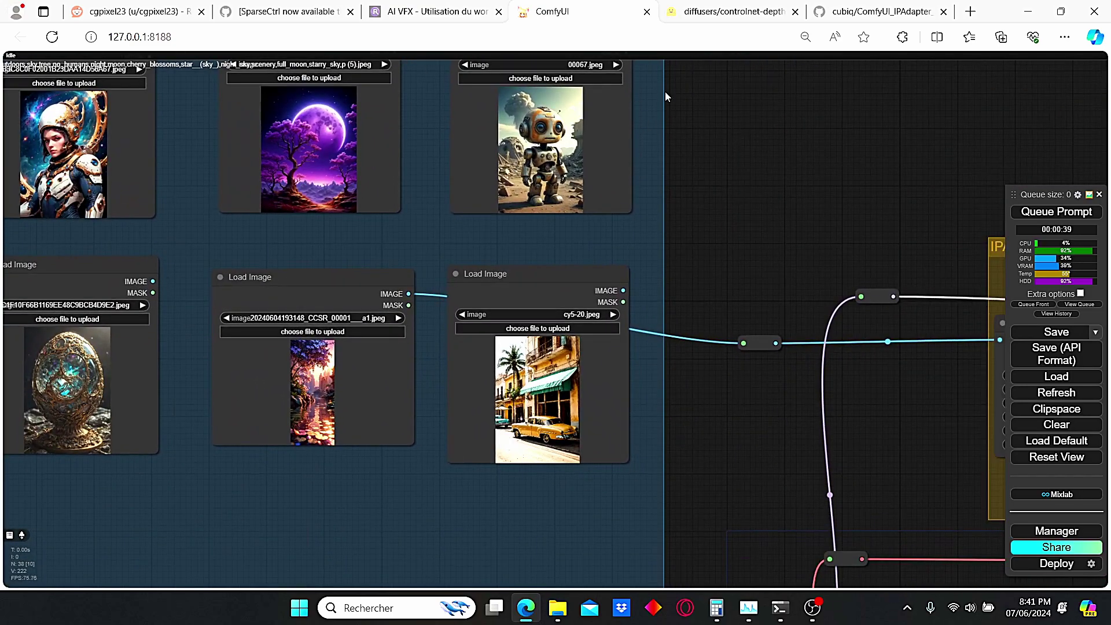
drag(666, 93, 679, 420)
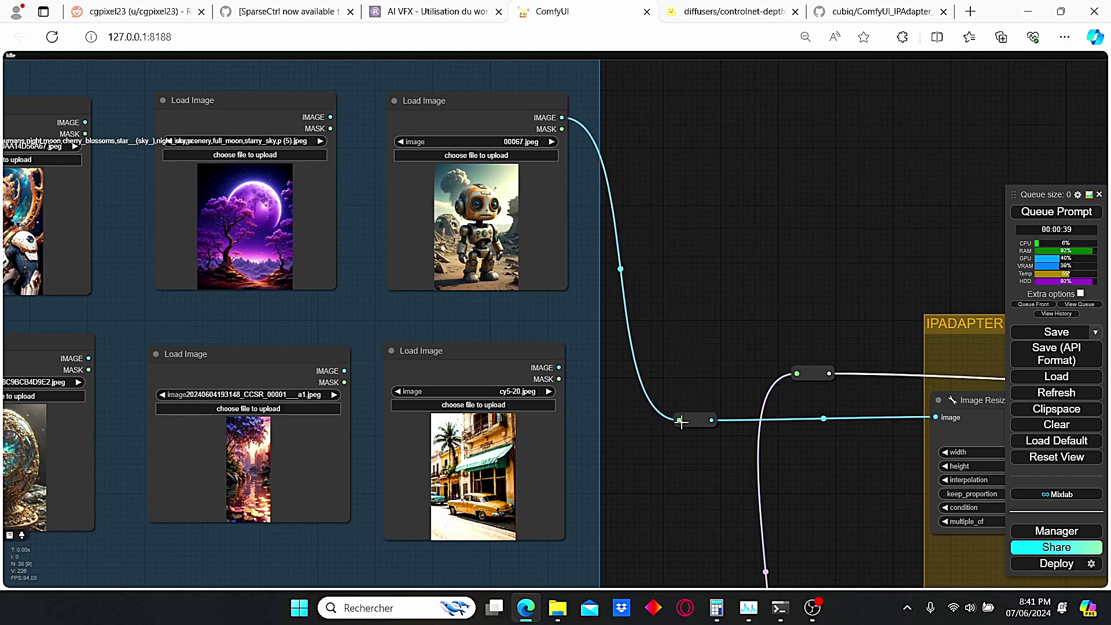
Step: Generate the room with the robot image as style reference and inspect the result in the Image Comparer
drag(700, 489, 530, 408)
drag(909, 482, 636, 418)
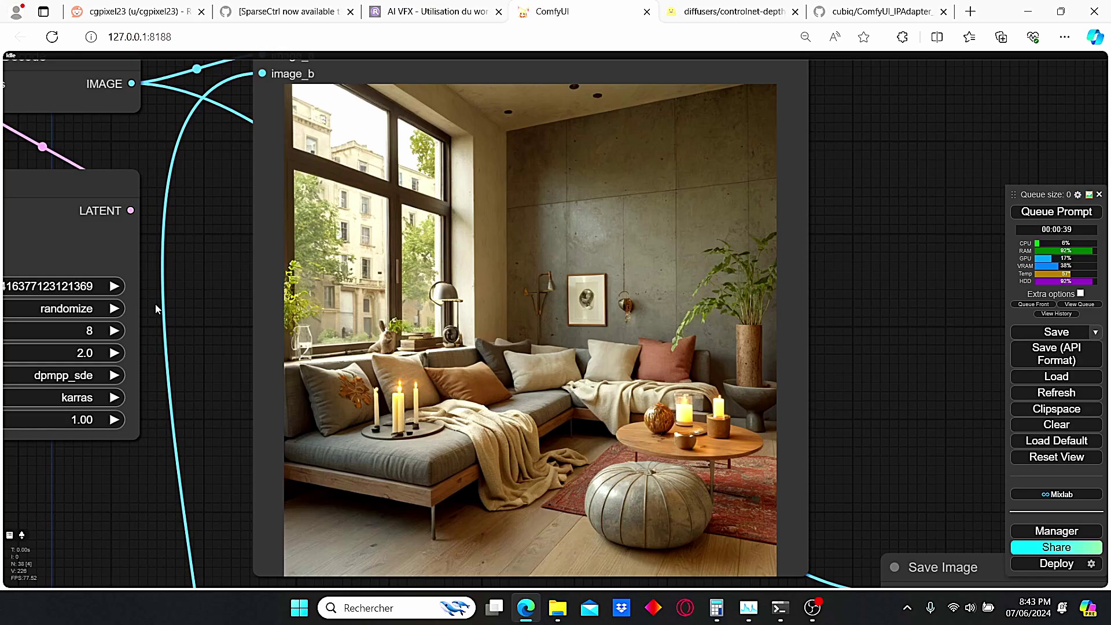
drag(156, 309, 541, 405)
scroll(121, 249, down, 9)
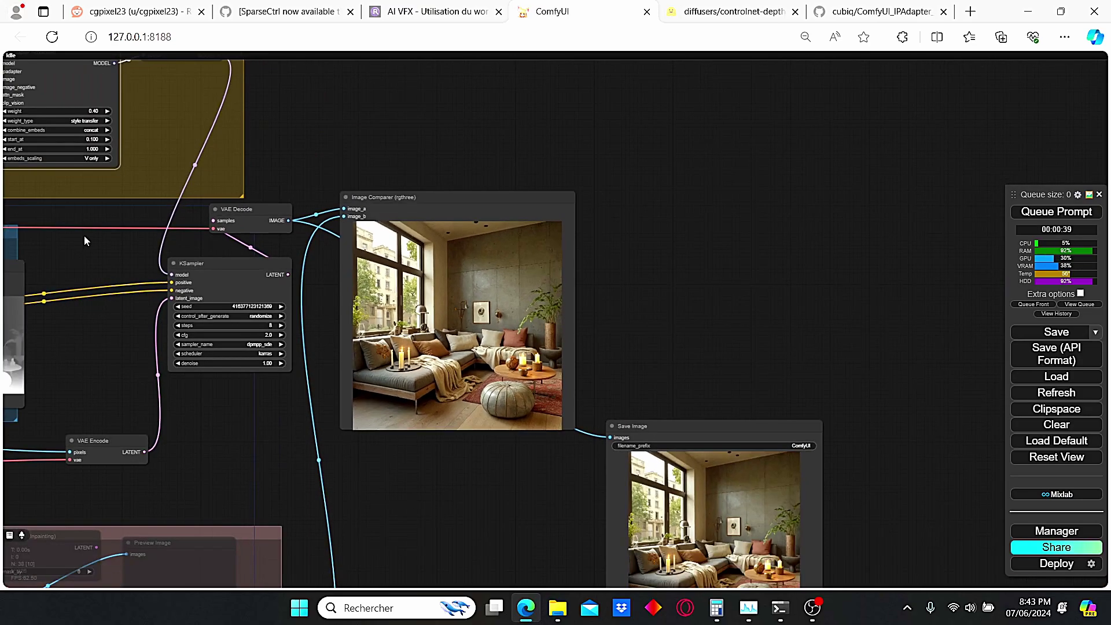
Step: Inspect the newly generated room with the galaxy-themed wall up close in the Image Comparer
drag(85, 235, 804, 273)
scroll(255, 204, up, 5)
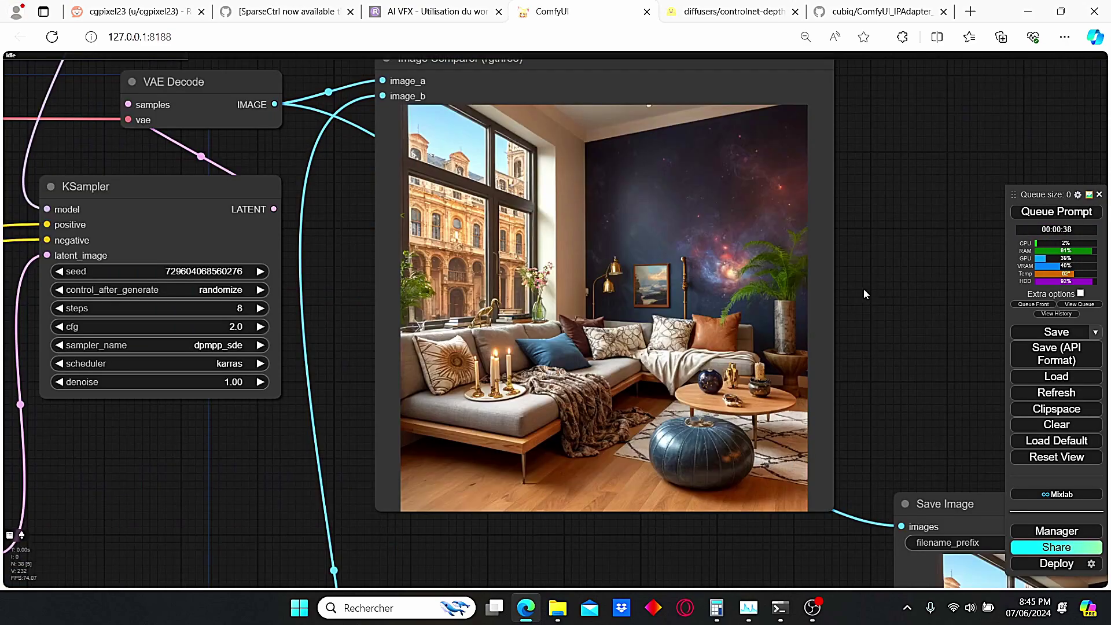
scroll(863, 288, up, 2)
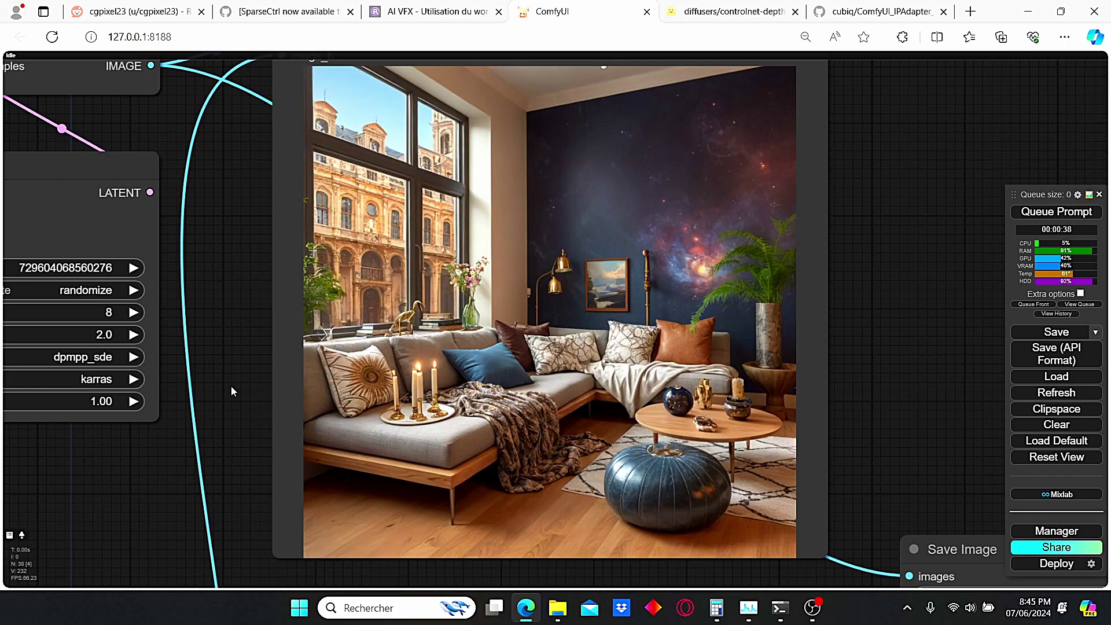
scroll(231, 387, down, 3)
drag(235, 368, 327, 370)
scroll(203, 444, down, 1)
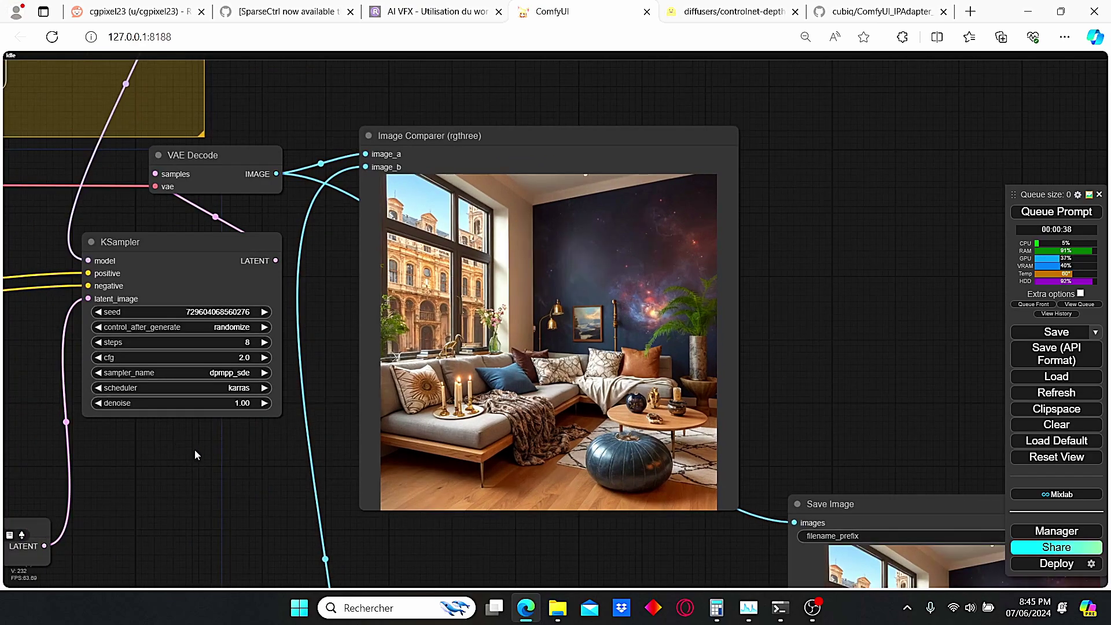
drag(156, 423, 262, 430)
scroll(289, 263, down, 1)
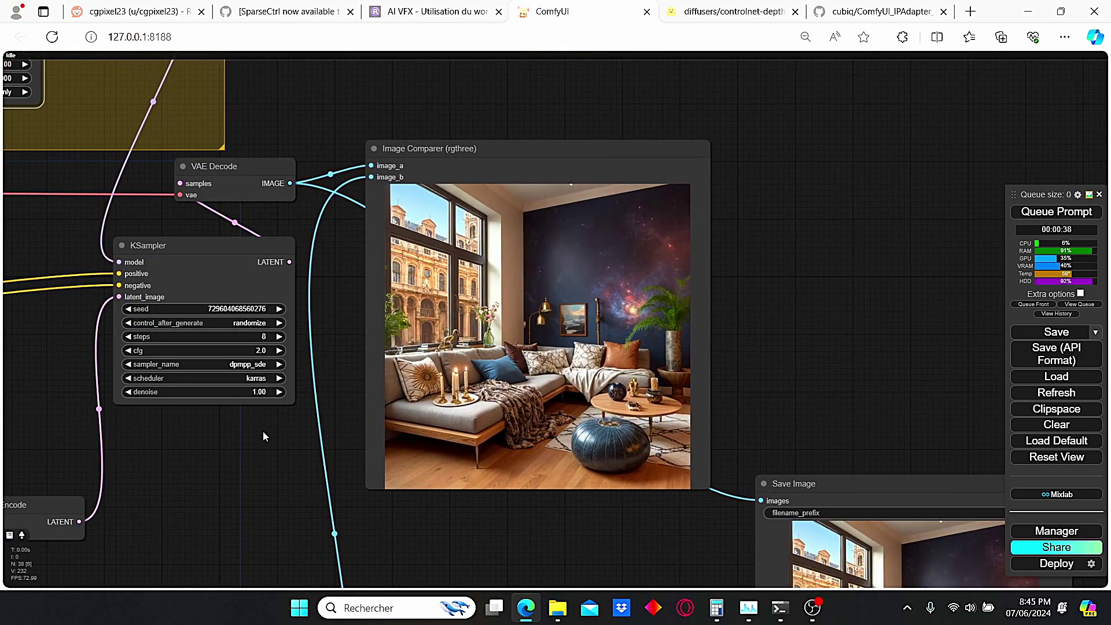
scroll(262, 431, up, 3)
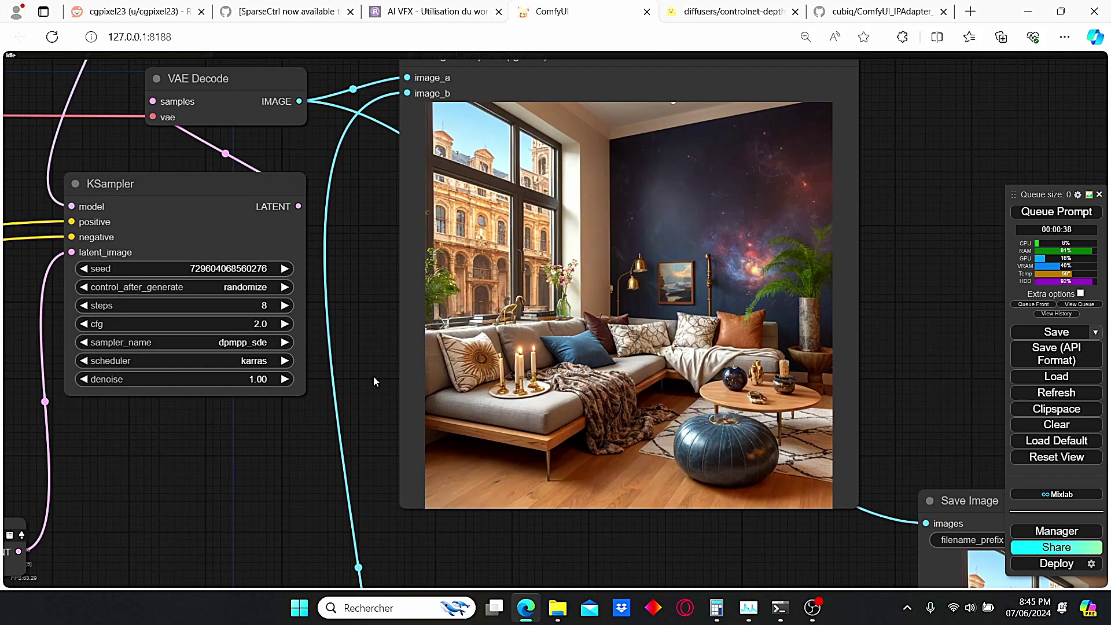
scroll(374, 376, down, 5)
scroll(363, 380, up, 6)
scroll(215, 418, down, 3)
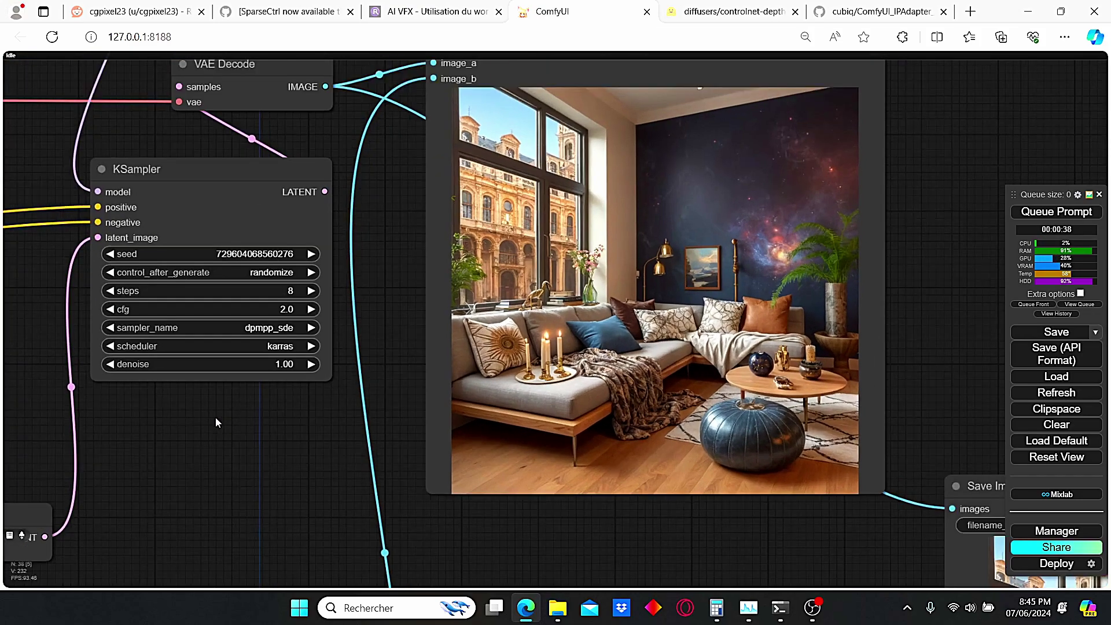
Step: Connect the purple moon reference's Load Image output to the reroute feeding Image Resize and queue the prompt
drag(160, 420, 419, 485)
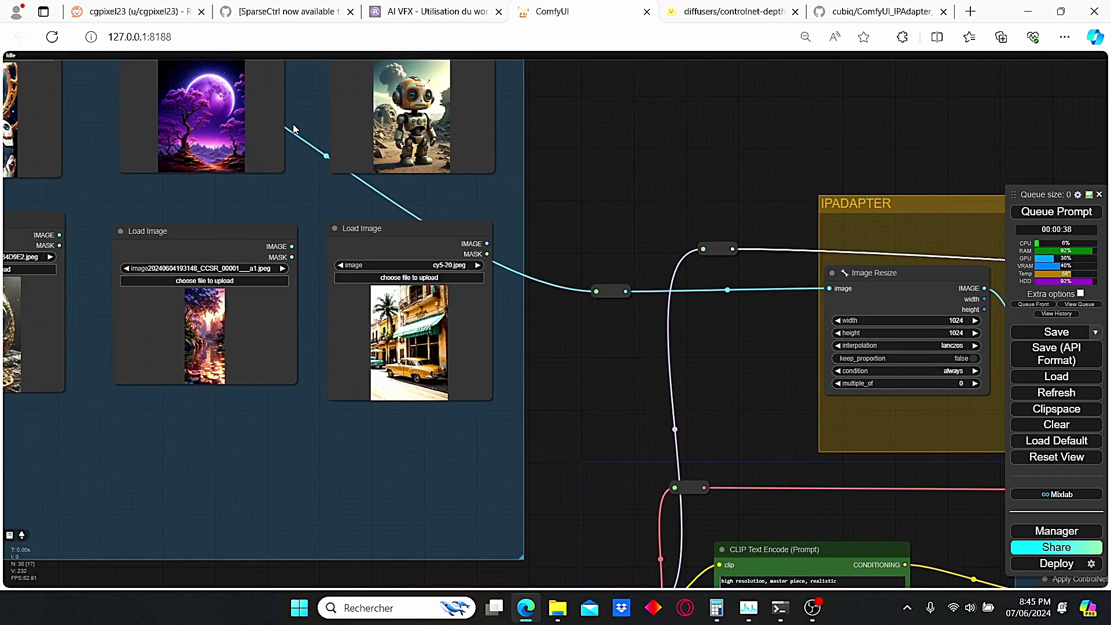
drag(292, 124, 292, 303)
scroll(286, 277, up, 1)
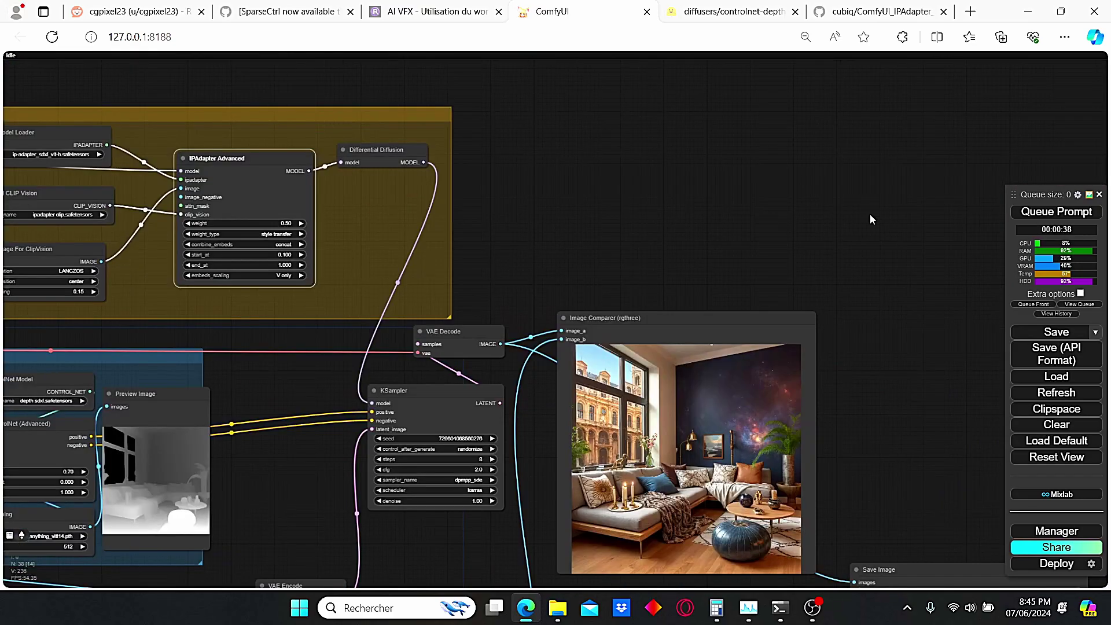
click(1056, 217)
Step: Inspect the room generated with the purple moon image as style reference in the Image Comparer
drag(634, 309, 611, 150)
scroll(611, 149, up, 2)
scroll(611, 152, up, 1)
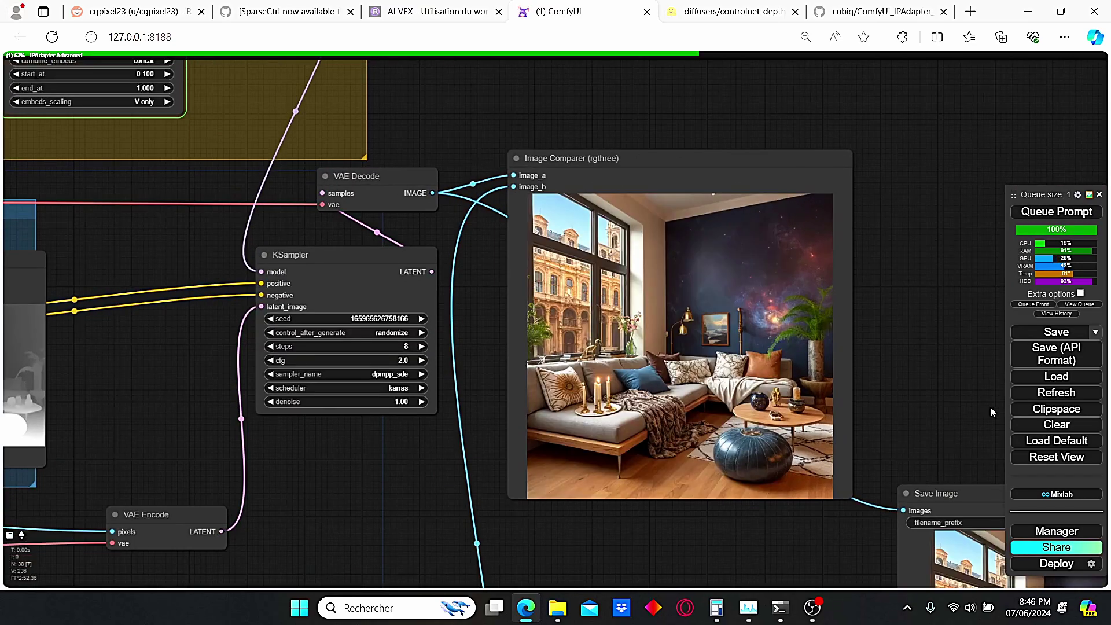
drag(966, 409, 928, 330)
scroll(929, 331, up, 3)
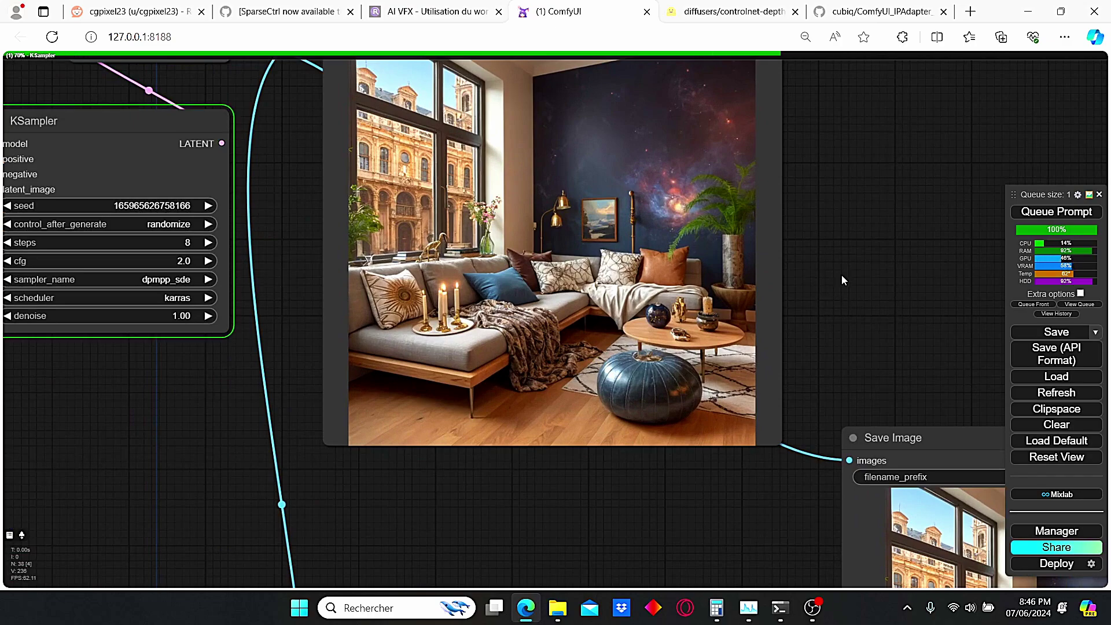
drag(834, 249, 825, 307)
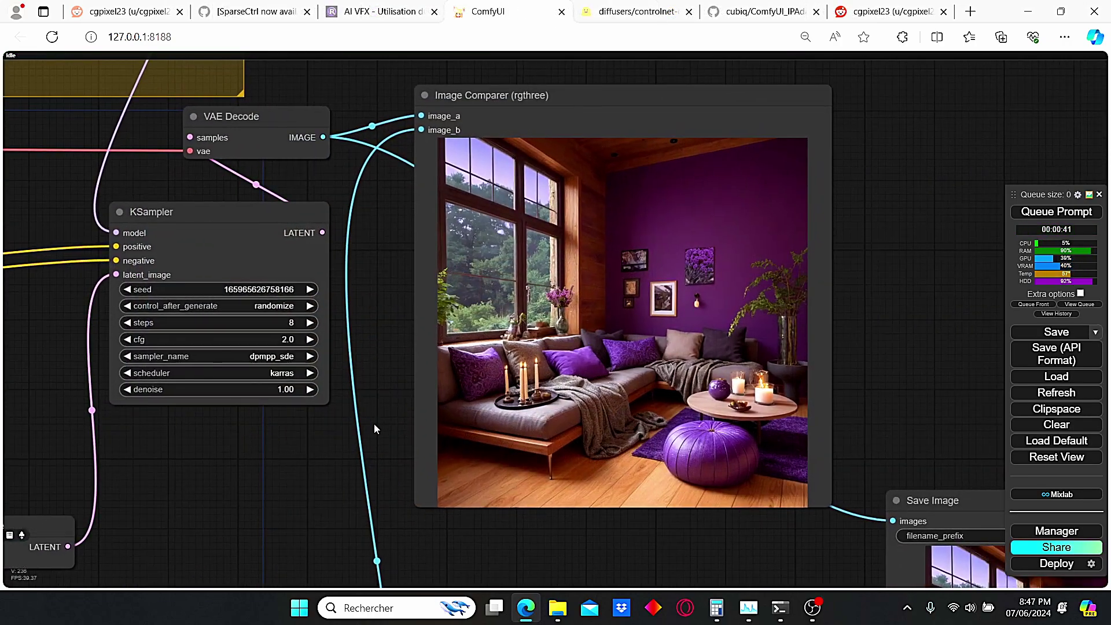
scroll(374, 428, up, 1)
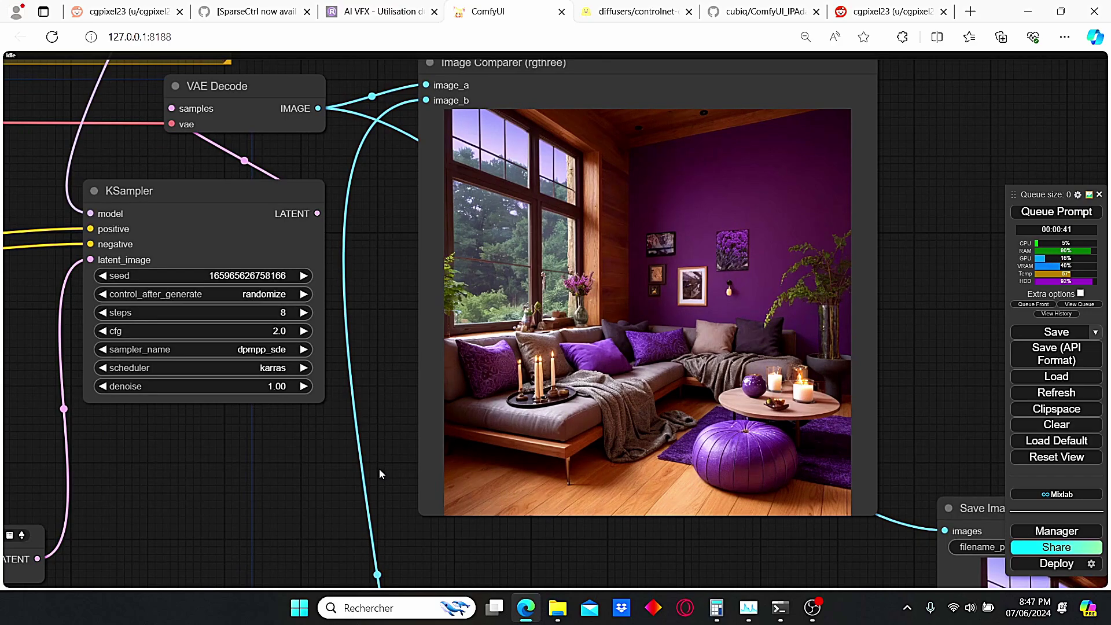
scroll(365, 400, up, 1)
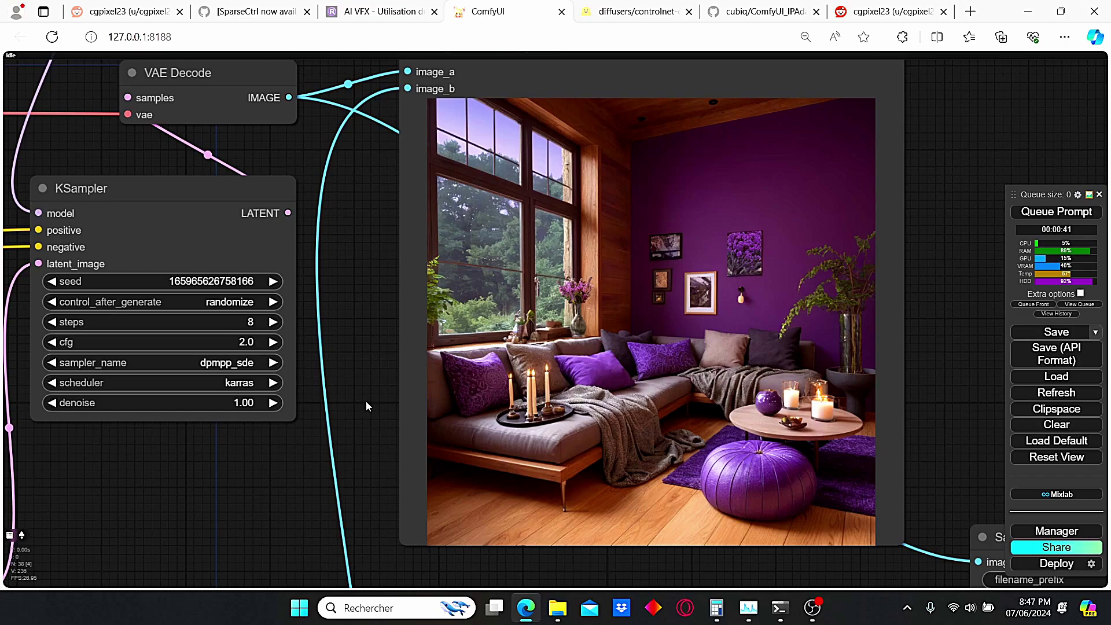
scroll(379, 251, down, 3)
scroll(378, 251, up, 5)
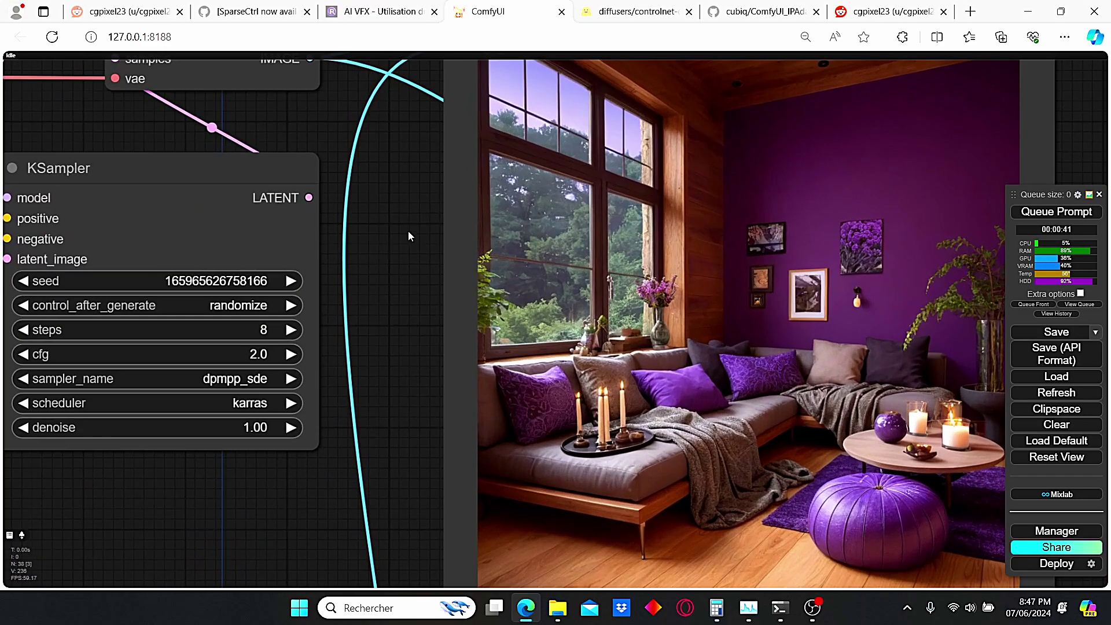
drag(408, 231, 377, 230)
scroll(377, 230, down, 4)
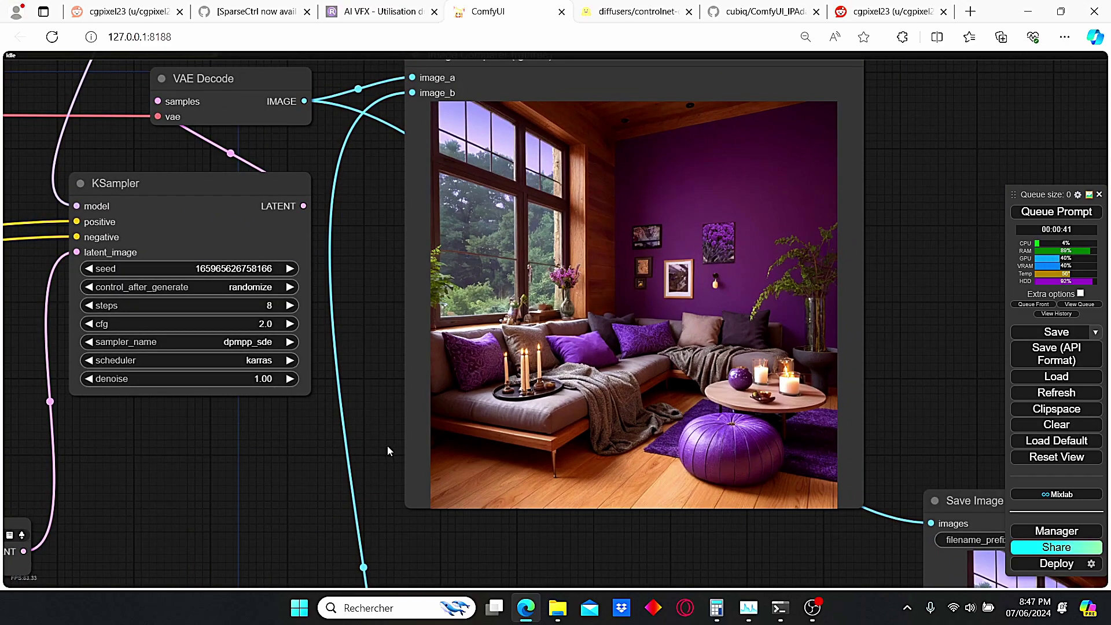
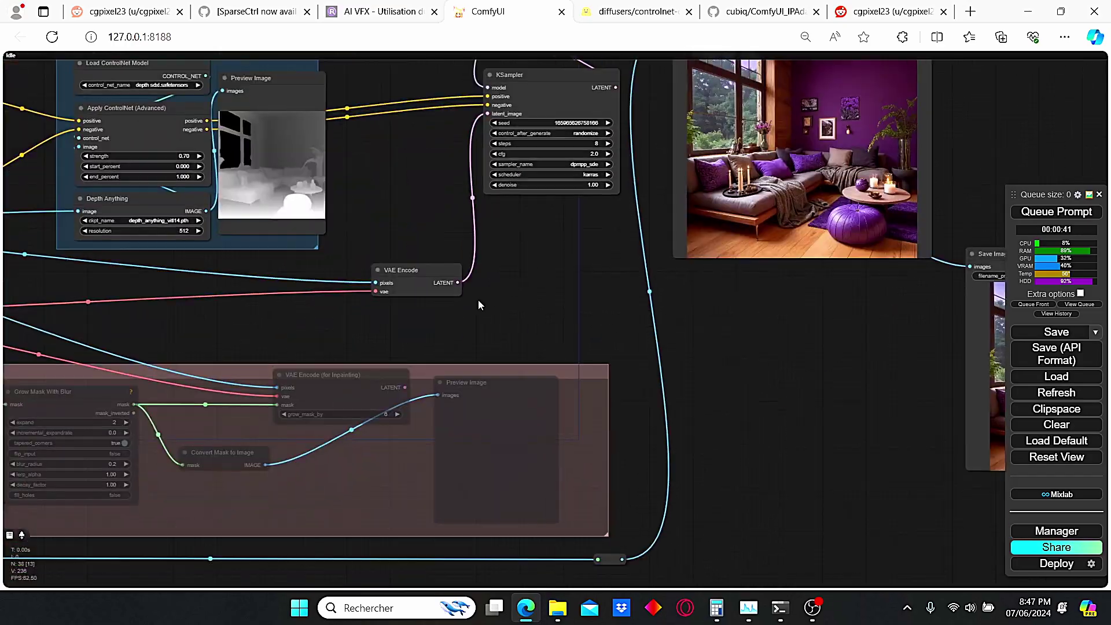
Step: Review how the salon-noir.png Load Image node's image and mask outputs feed the VAE Encode nodes and the masking group
drag(287, 341, 341, 335)
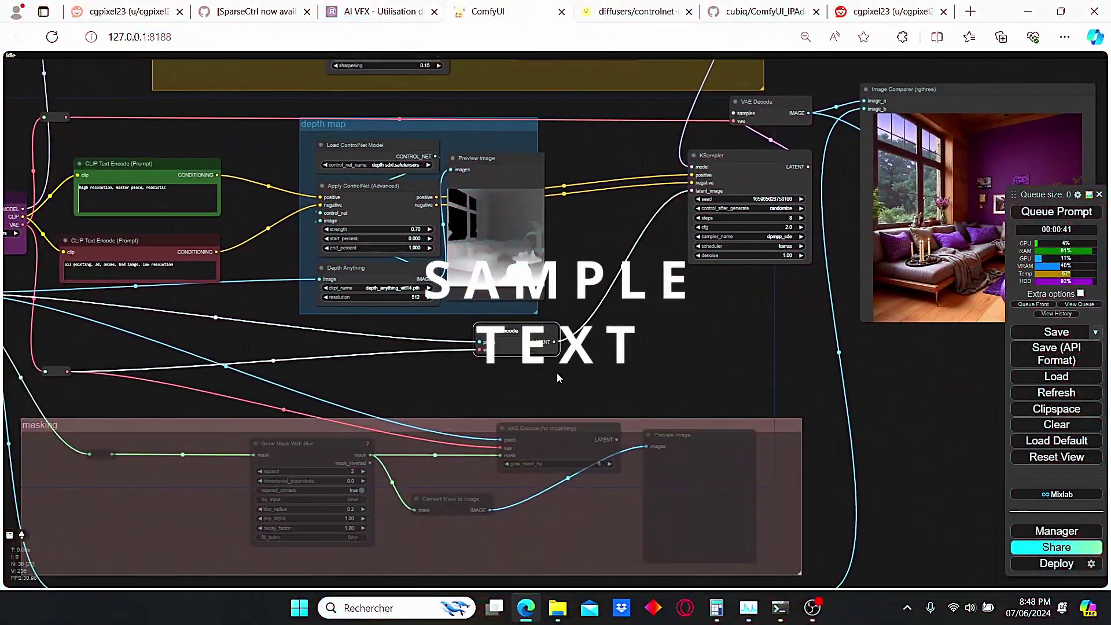
scroll(557, 373, down, 3)
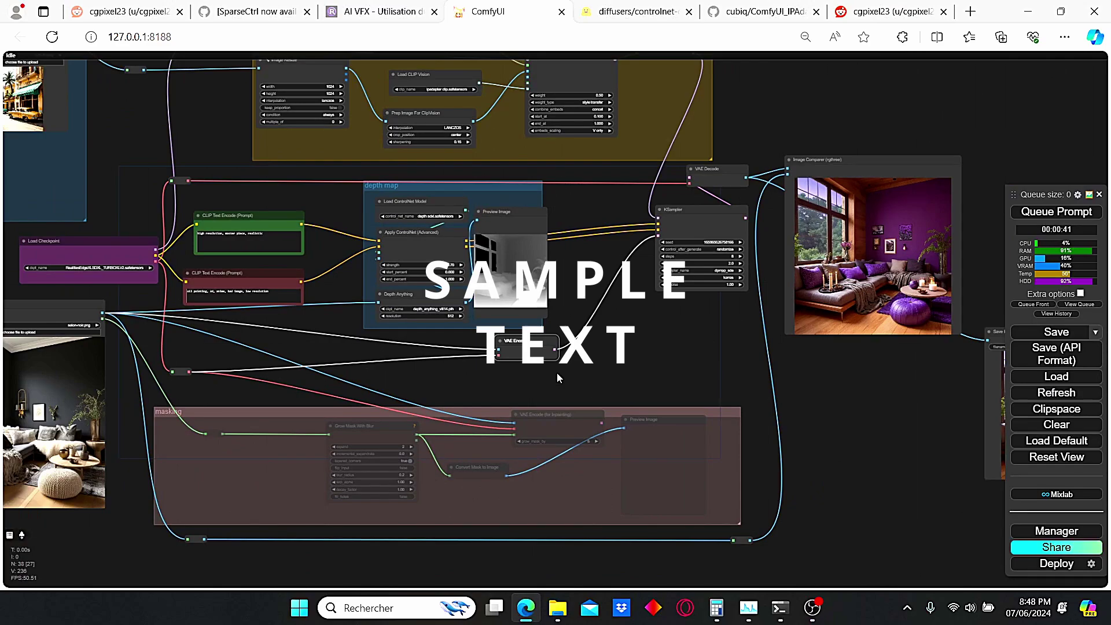
scroll(357, 357, up, 5)
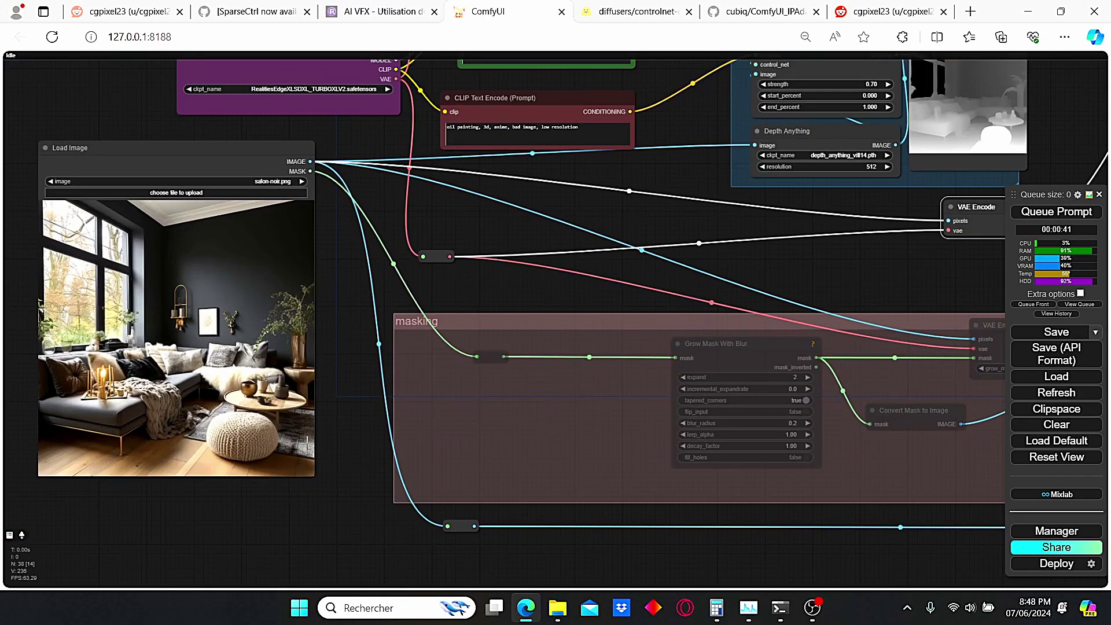
scroll(330, 336, up, 2)
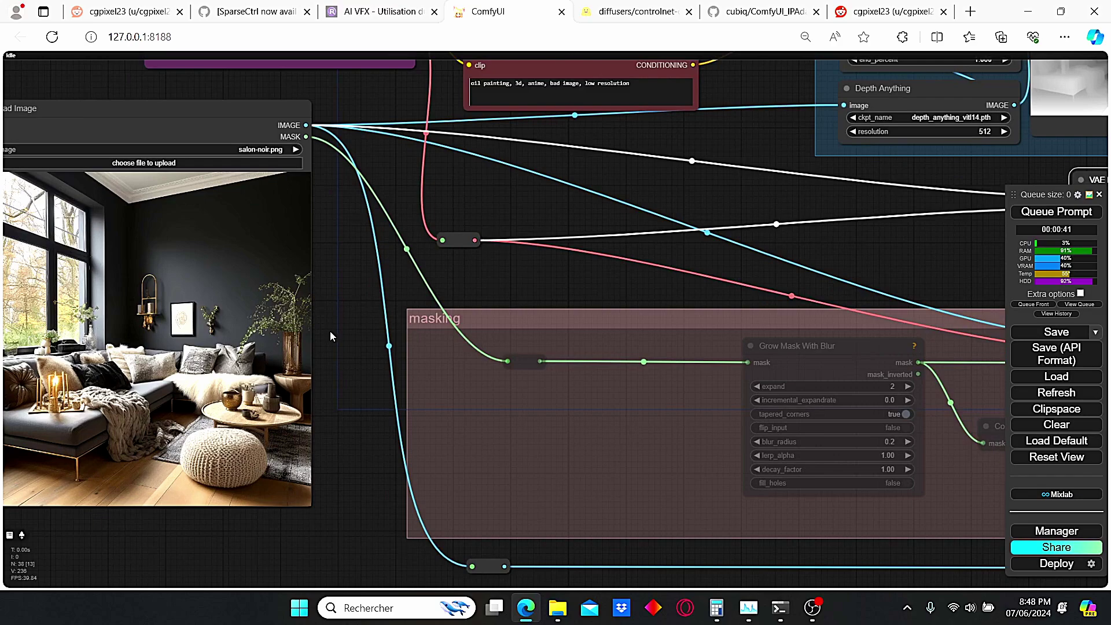
scroll(582, 269, down, 2)
drag(567, 299, 433, 279)
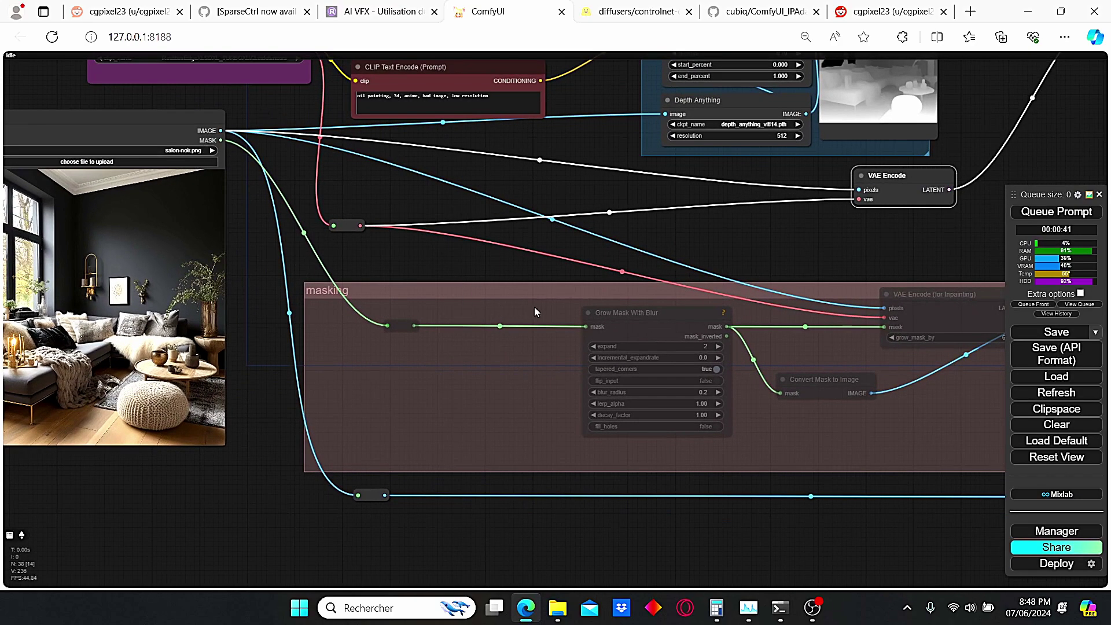
Step: Examine the Grow Mask With Blur and VAE Encode (for Inpainting) nodes in the masking group
drag(539, 299, 440, 297)
scroll(467, 306, up, 2)
drag(591, 296, 506, 300)
click(457, 341)
drag(744, 376, 565, 390)
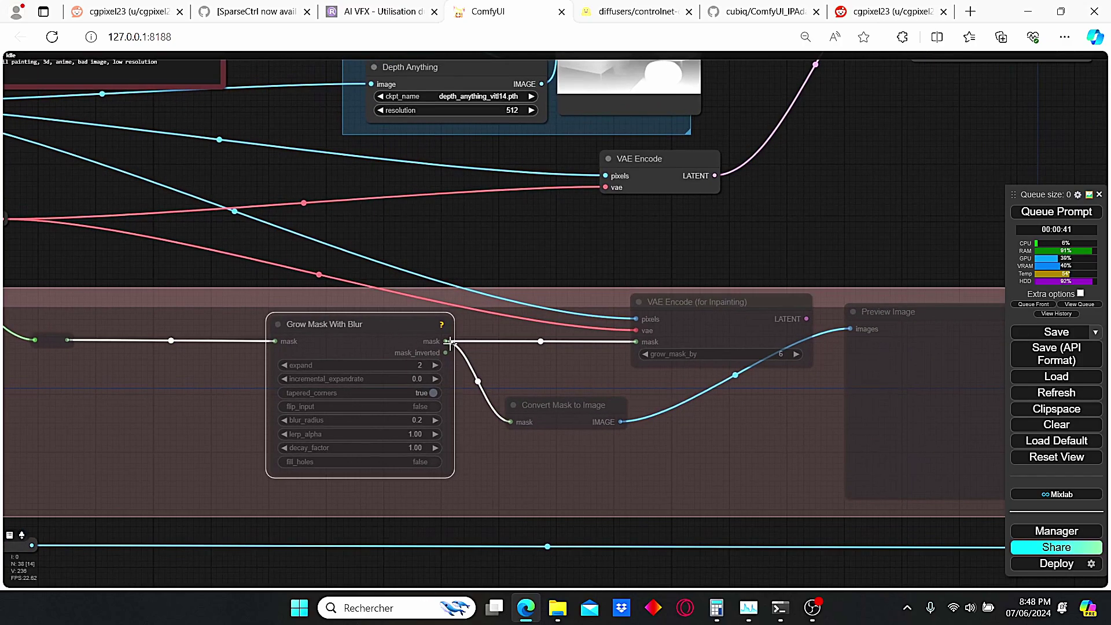
click(717, 331)
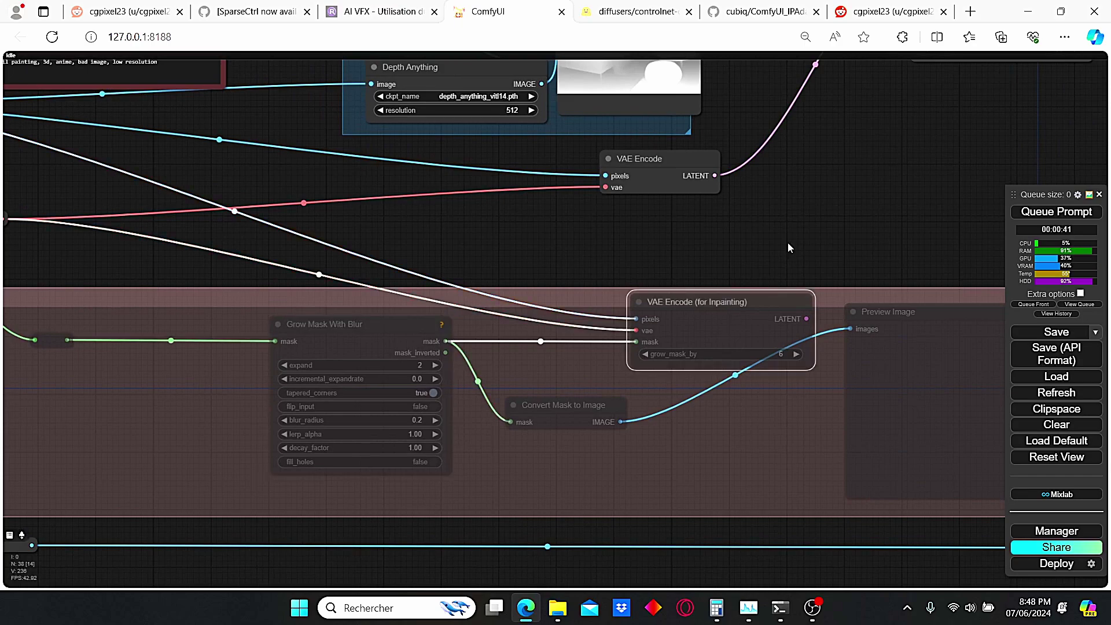
Step: Connect the LATENT output of VAE Encode (for Inpainting) to the KSampler's latent_image input, replacing the plain VAE Encode
drag(777, 258, 666, 247)
scroll(631, 285, up, 3)
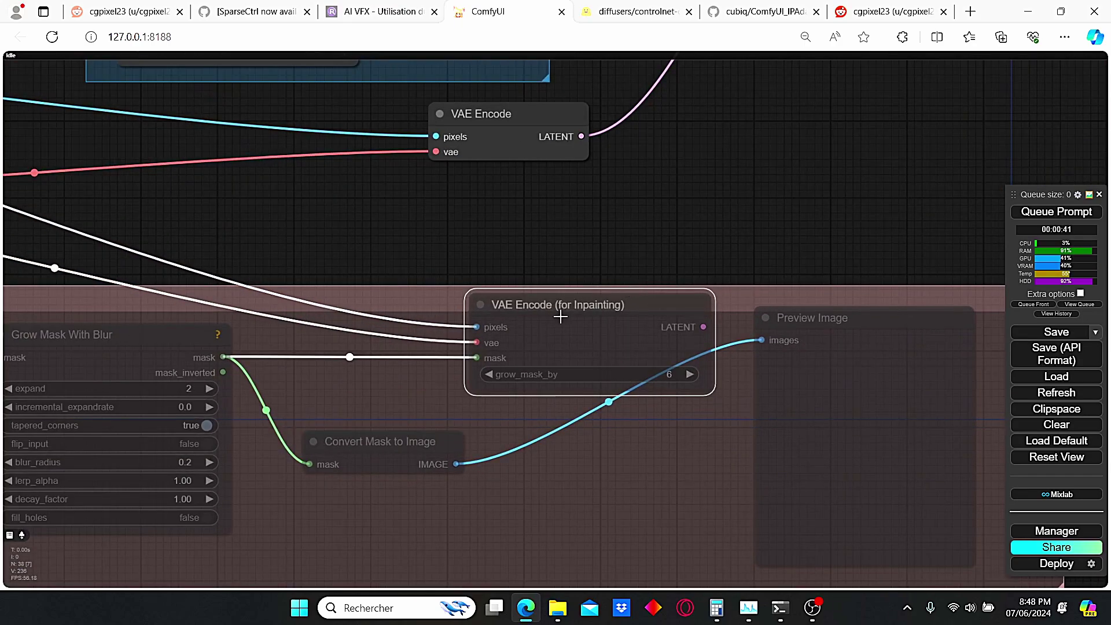
scroll(564, 315, down, 5)
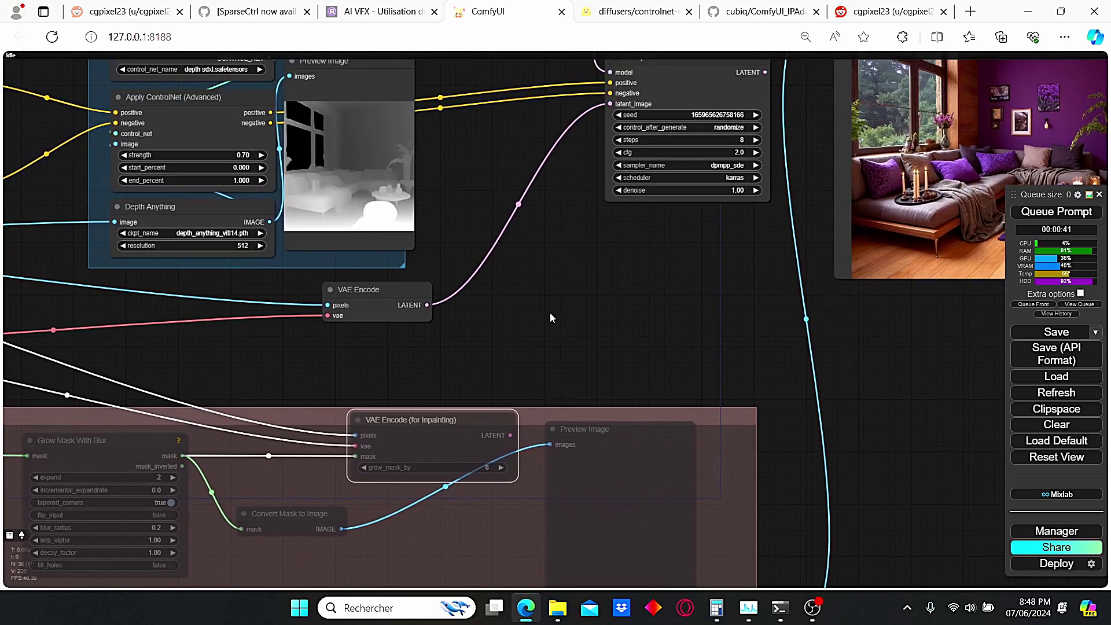
drag(499, 427, 611, 104)
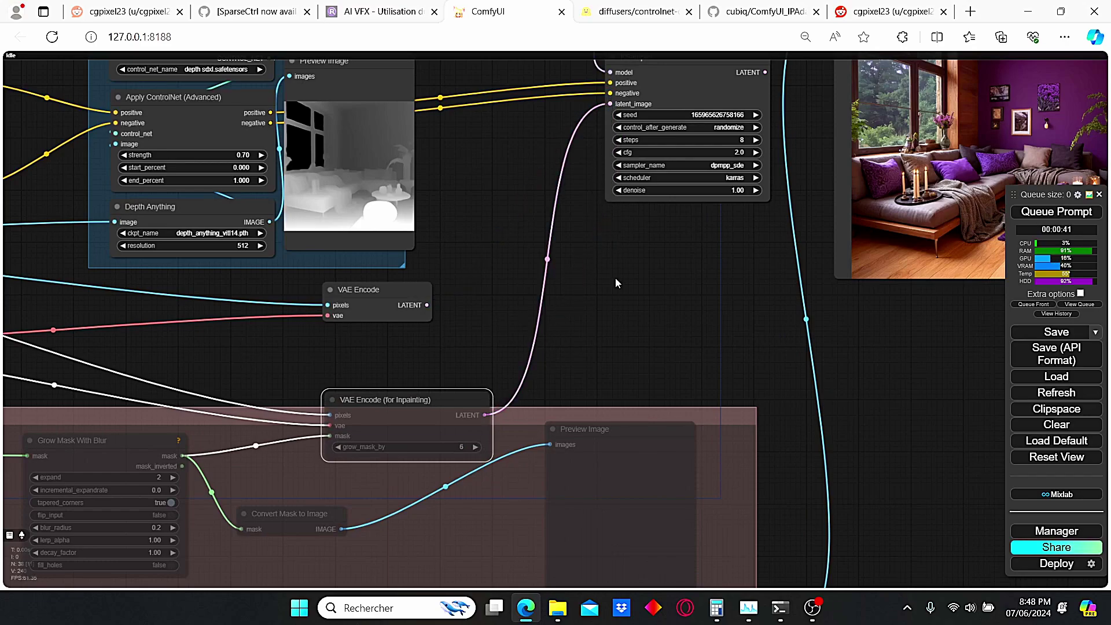
Step: Move VAE Encode (for Inpainting) further into the masking group and set the group's nodes to Always
scroll(616, 279, down, 3)
drag(595, 370, 722, 255)
scroll(553, 270, up, 2)
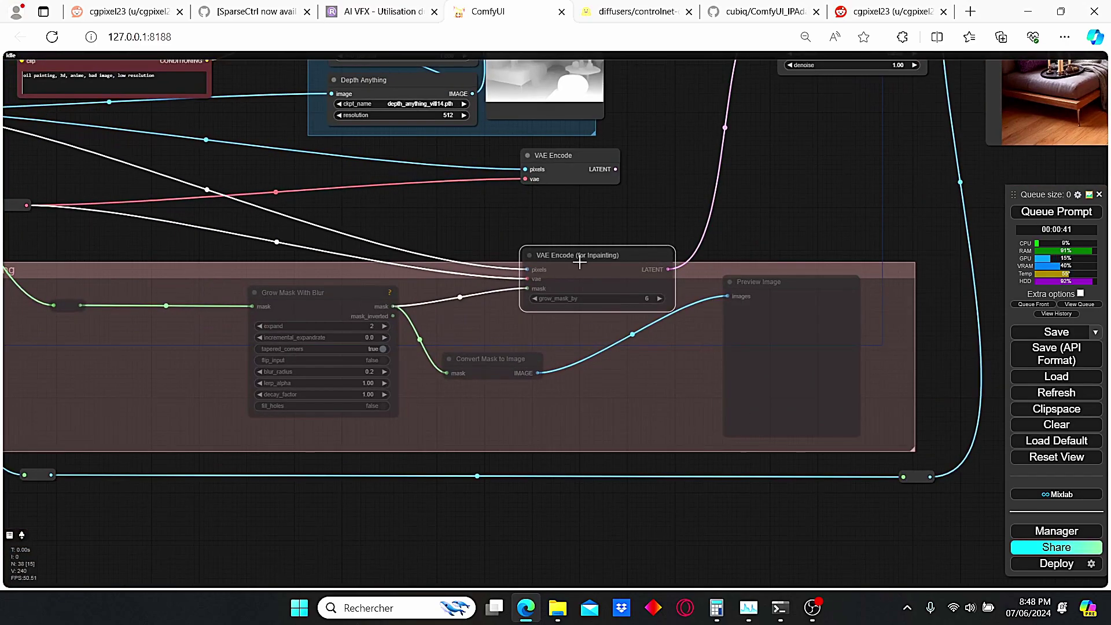
drag(578, 263, 554, 277)
right_click(625, 371)
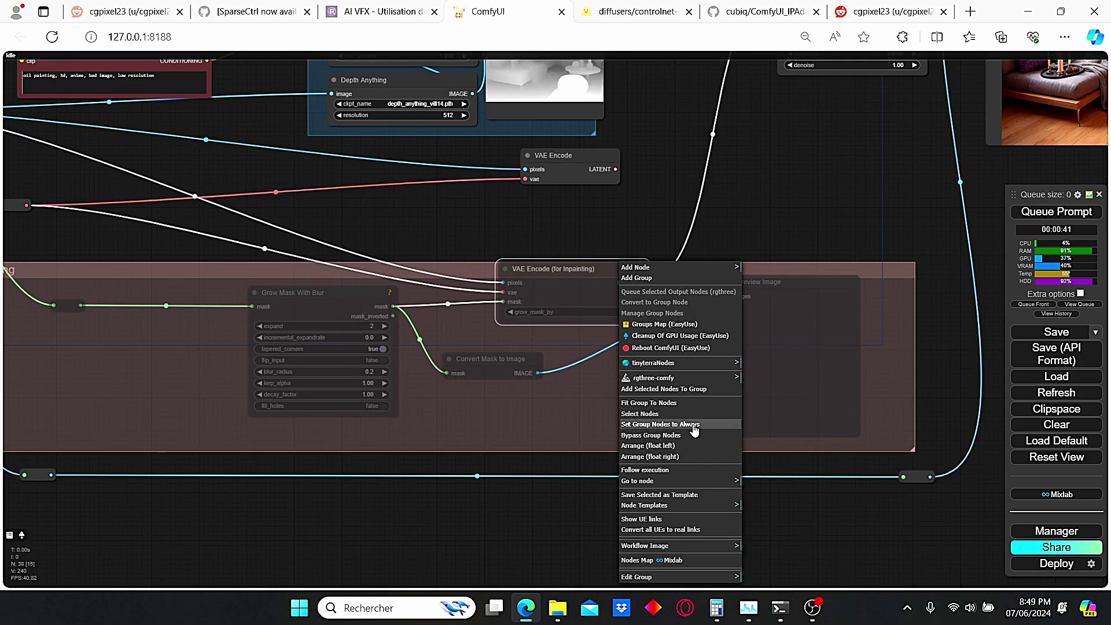
click(691, 425)
Step: Review the masking group's chain from the source mask through Grow Mask With Blur to the inpainting encoder and mask preview
scroll(682, 412, down, 3)
drag(298, 287, 499, 321)
scroll(499, 320, up, 4)
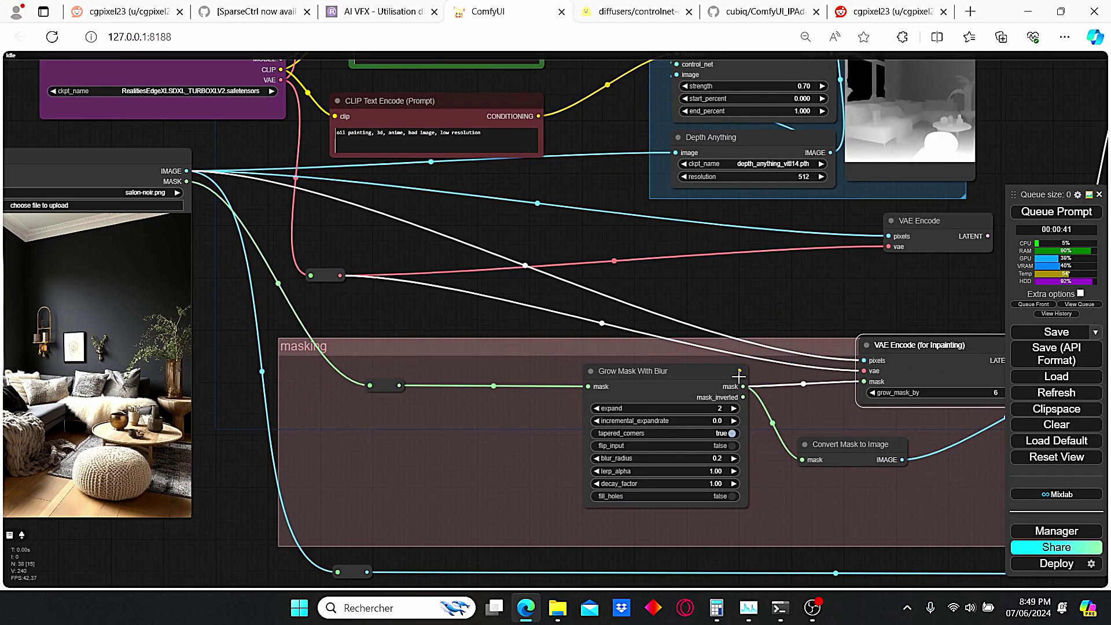
drag(817, 346, 522, 331)
scroll(512, 386, up, 3)
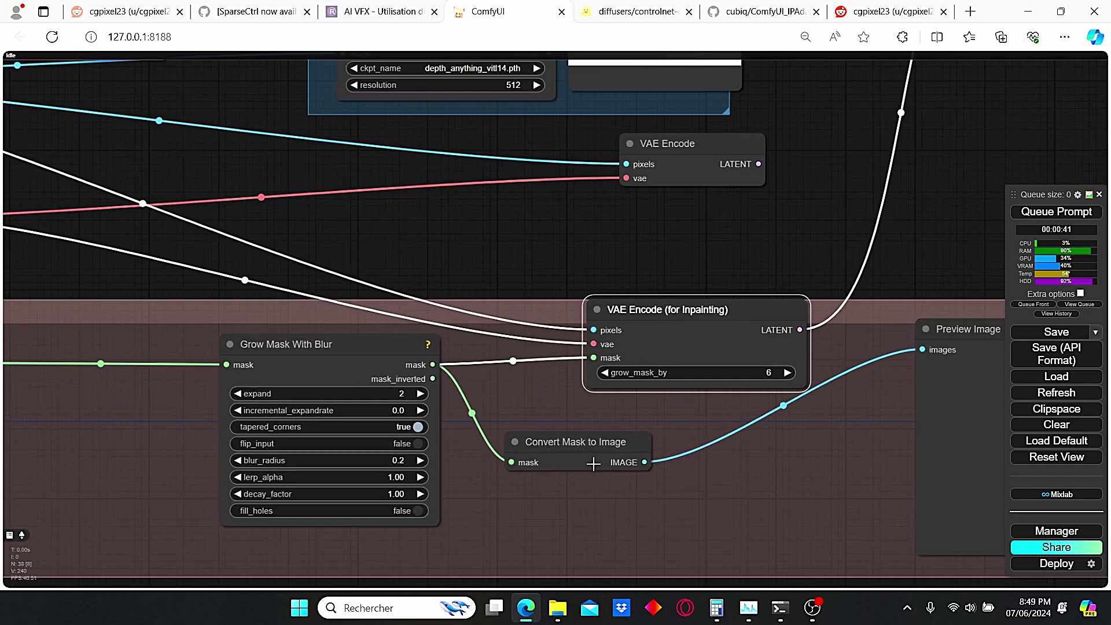
drag(853, 449, 728, 451)
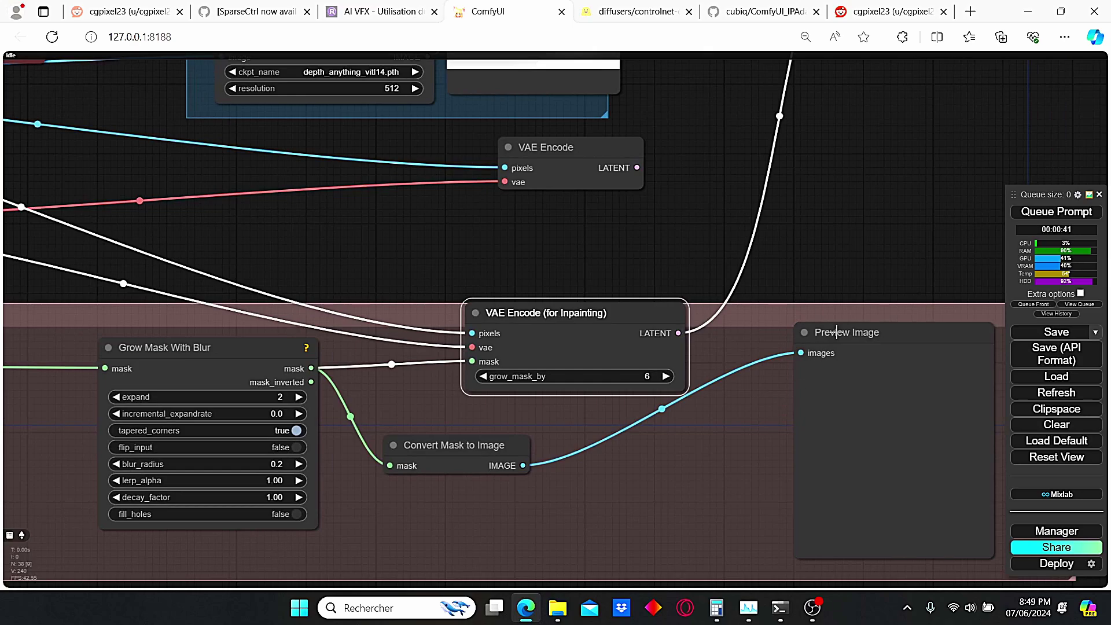
scroll(742, 490, down, 2)
drag(100, 307, 558, 254)
scroll(694, 301, up, 1)
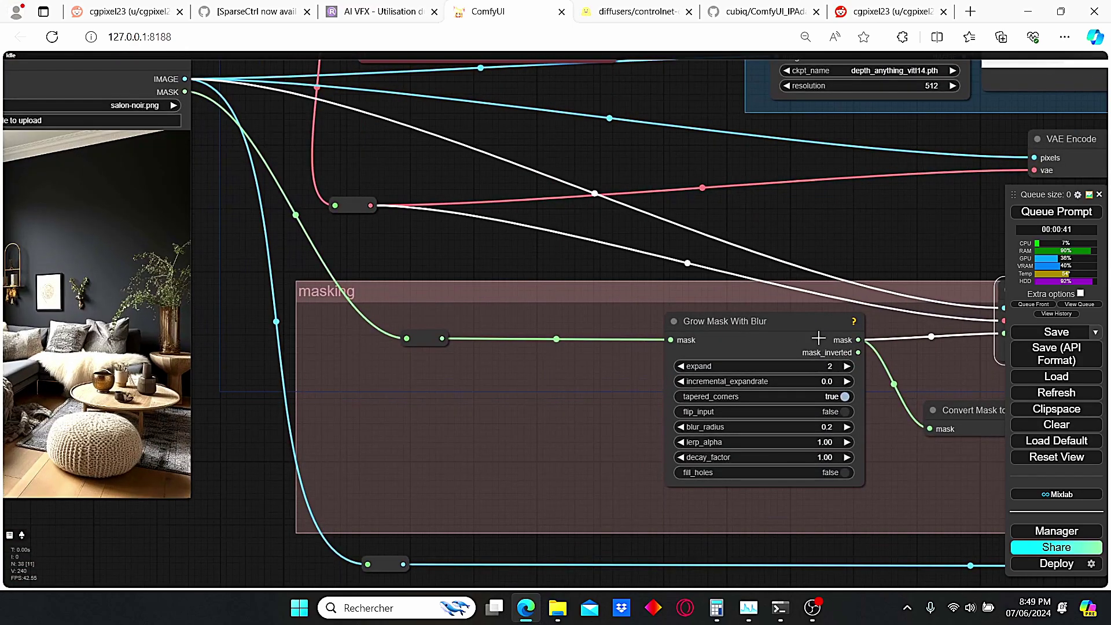
drag(909, 239, 800, 222)
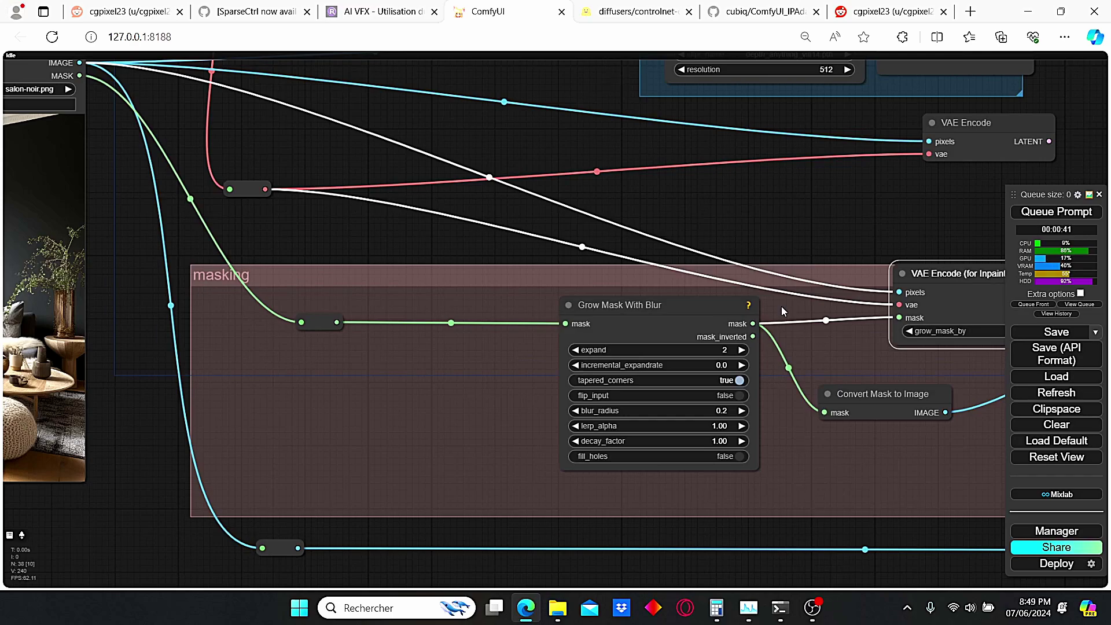
Step: Mask the knitted pouf in the source room's Load Image node using the SAM Detector with near-maximum confidence, and save the mask to the node
scroll(782, 307, down, 5)
scroll(386, 352, up, 4)
drag(344, 320, 493, 332)
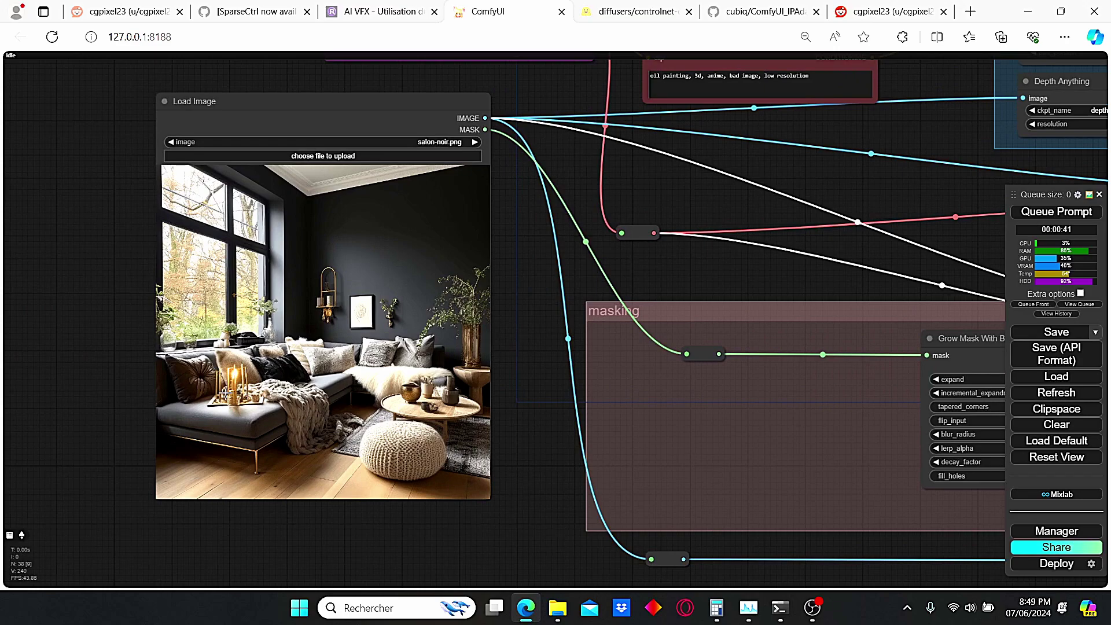
right_click(308, 323)
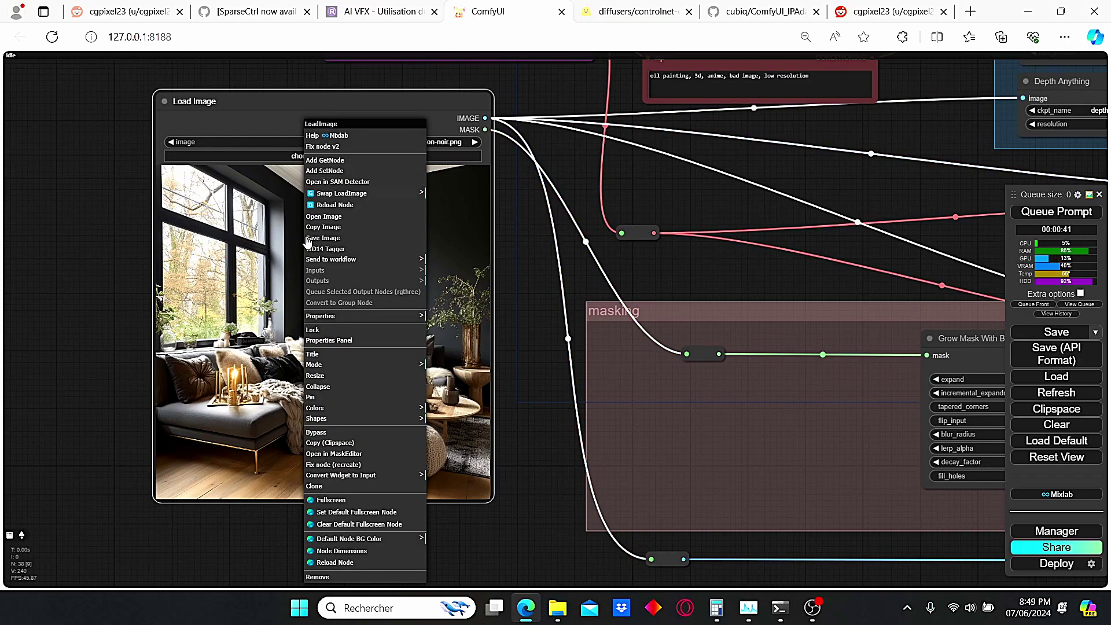
click(327, 182)
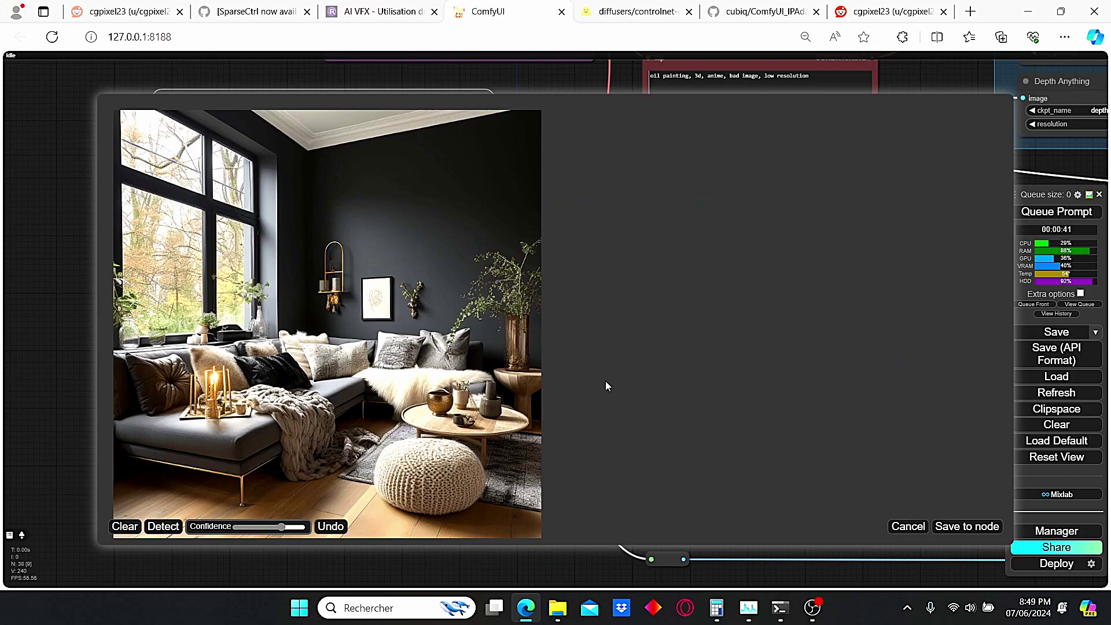
drag(281, 526, 302, 531)
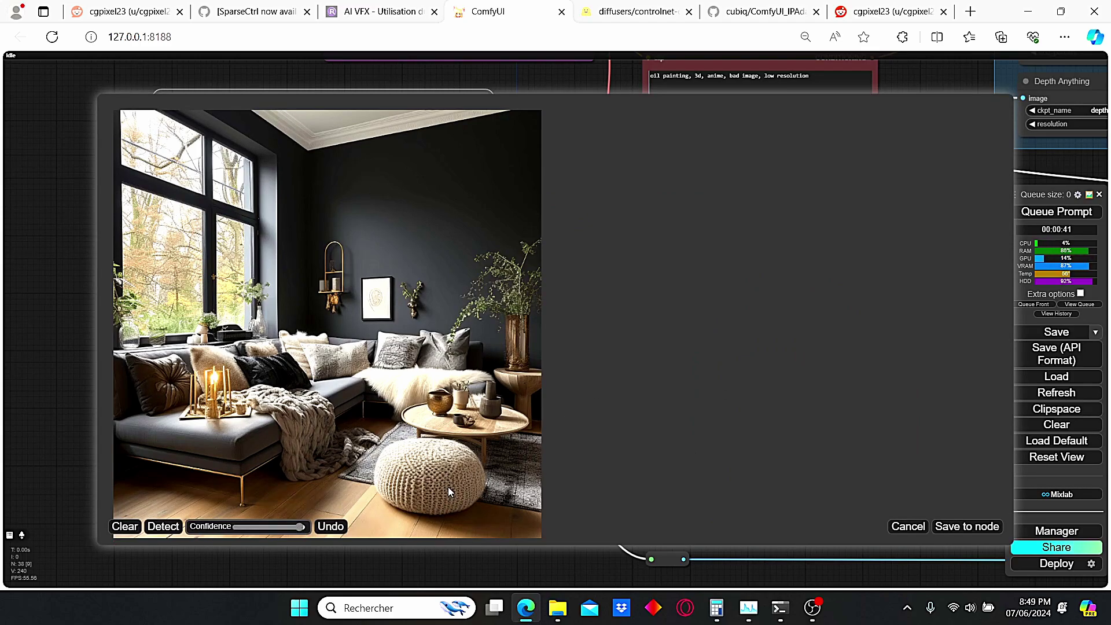
click(430, 479)
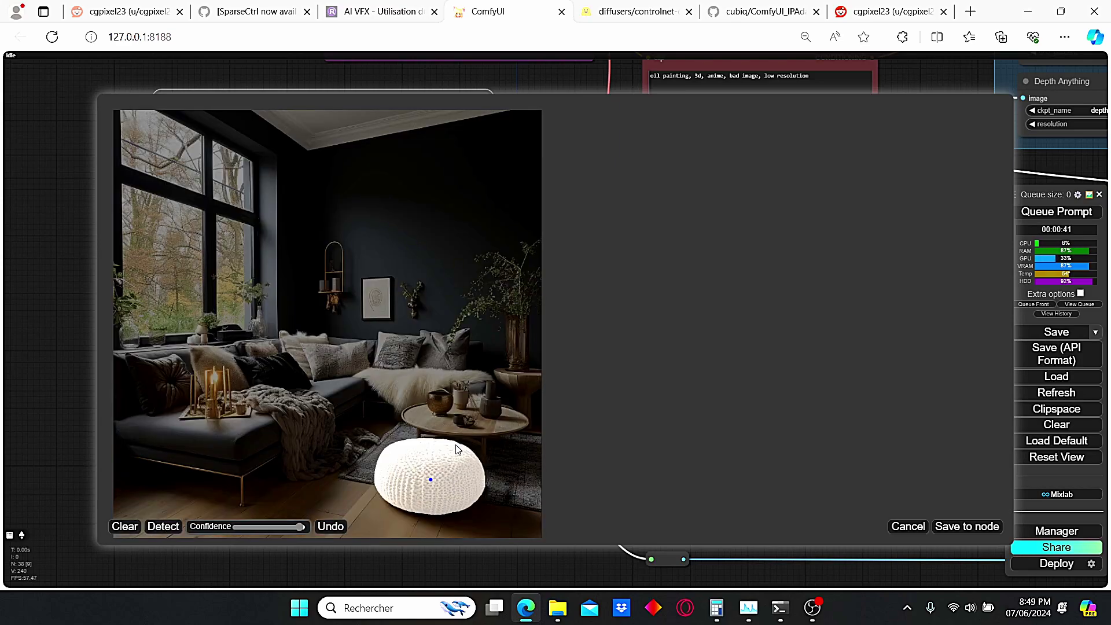
click(963, 529)
Step: Try painting a freehand mask over the sofa and the dark back wall of the source image in the MaskEditor
scroll(538, 440, down, 2)
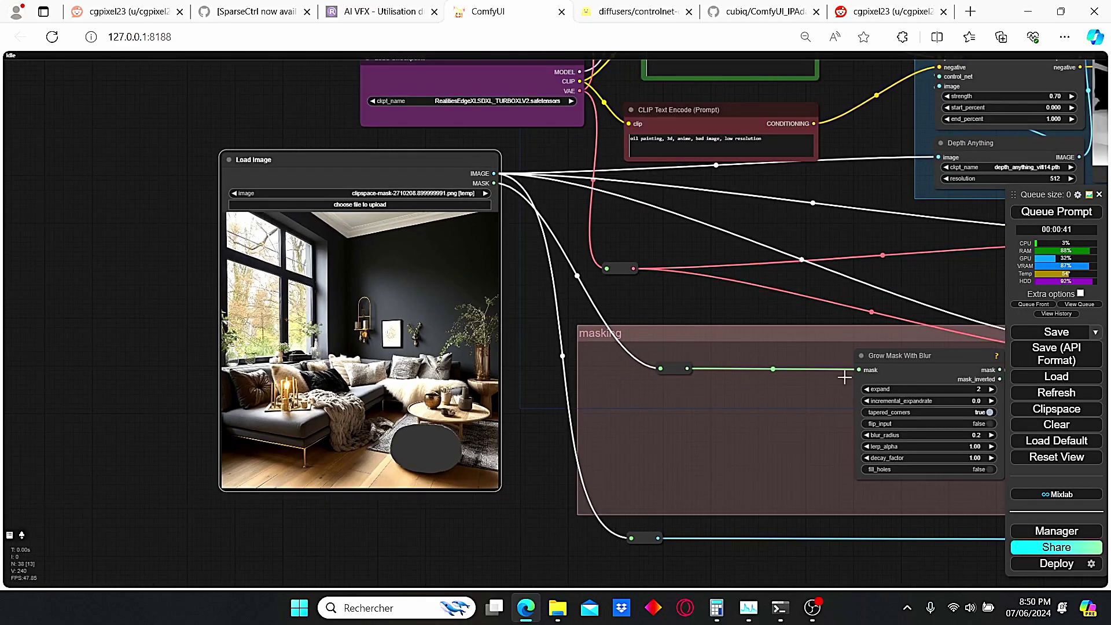
scroll(492, 427, up, 2)
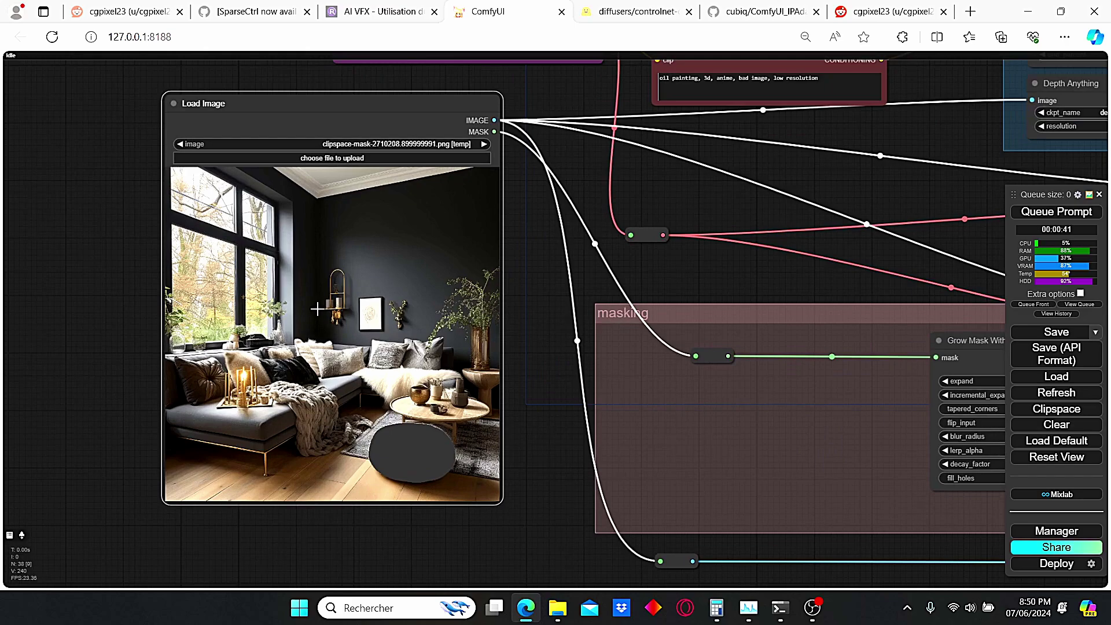
right_click(341, 352)
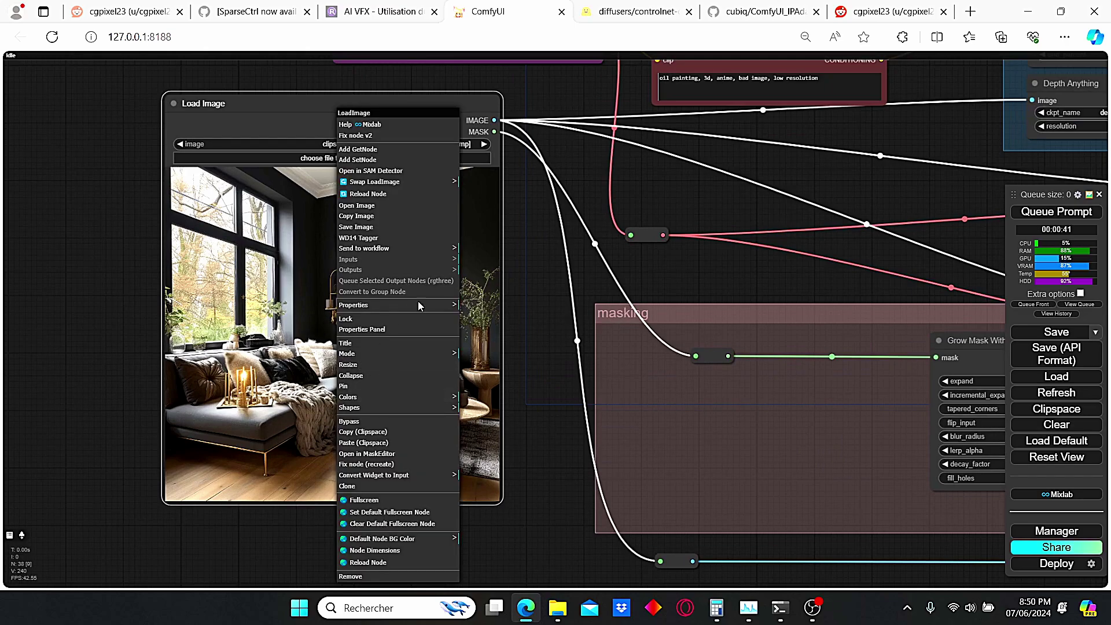
click(373, 454)
scroll(423, 460, up, 3)
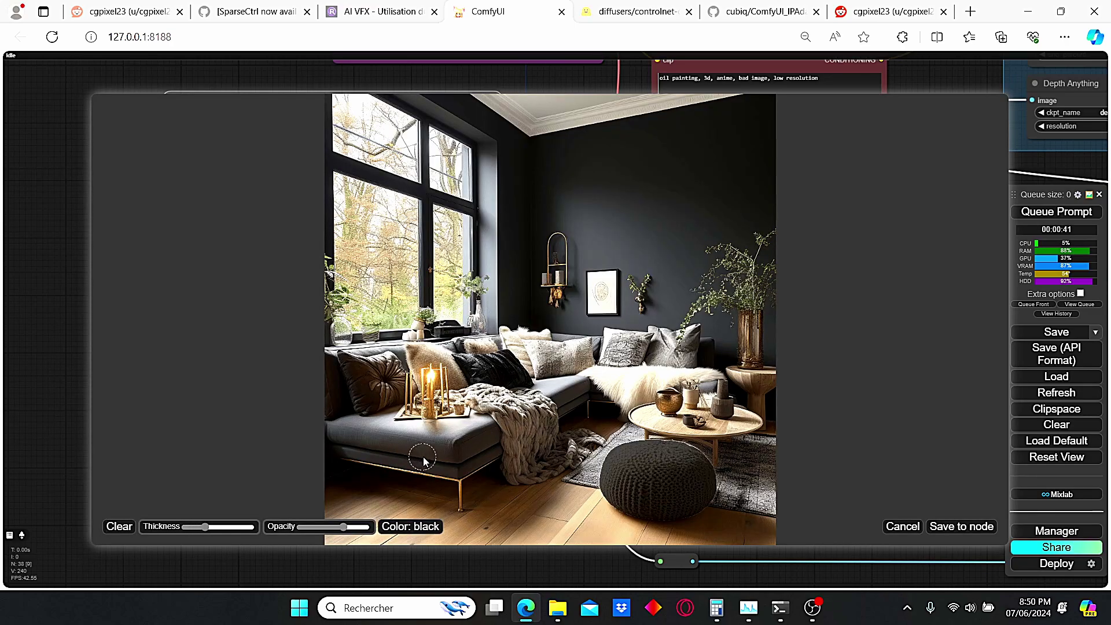
mouse_move(437, 455)
mouse_down()
mouse_move(481, 450)
mouse_move(415, 442)
mouse_move(364, 453)
mouse_move(487, 459)
mouse_up()
mouse_move(343, 527)
mouse_down()
mouse_move(310, 526)
mouse_move(345, 527)
mouse_up()
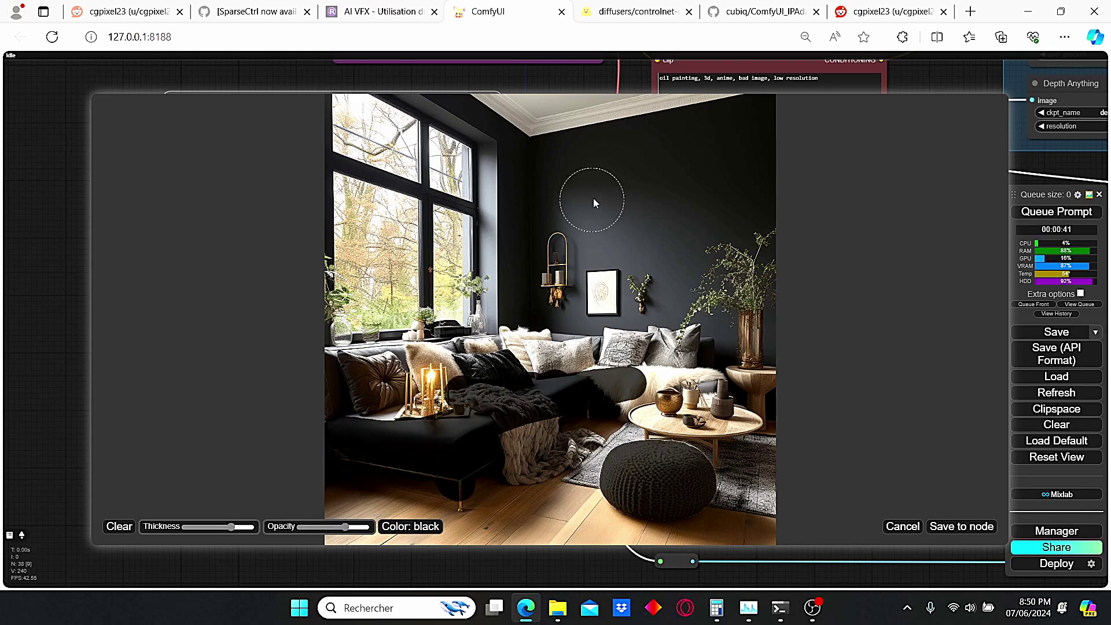
mouse_move(618, 201)
mouse_down()
mouse_move(660, 235)
mouse_move(639, 218)
mouse_move(665, 272)
mouse_move(616, 234)
mouse_move(627, 204)
mouse_up()
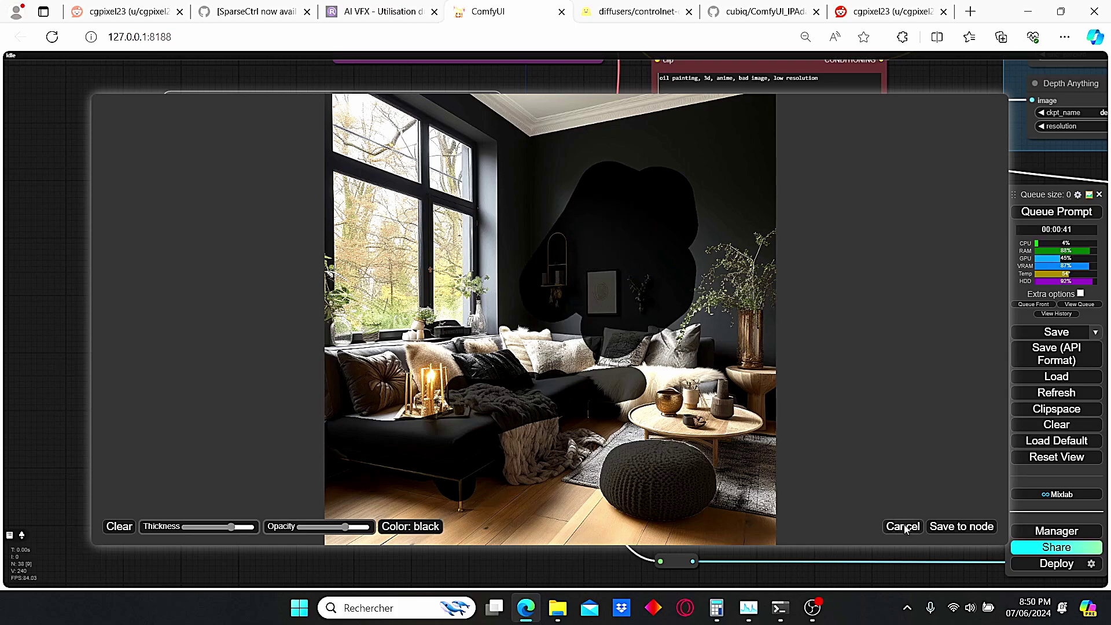
click(905, 527)
Step: Queue the prompt to inpaint the masked pouf through the masking group
scroll(528, 435, down, 3)
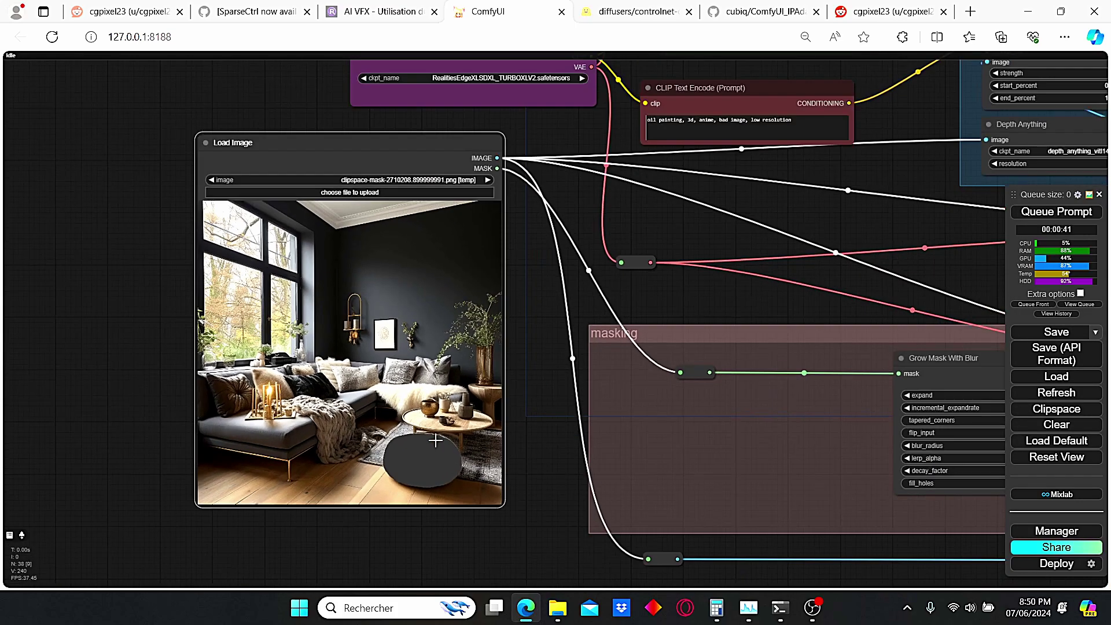
drag(536, 394, 467, 392)
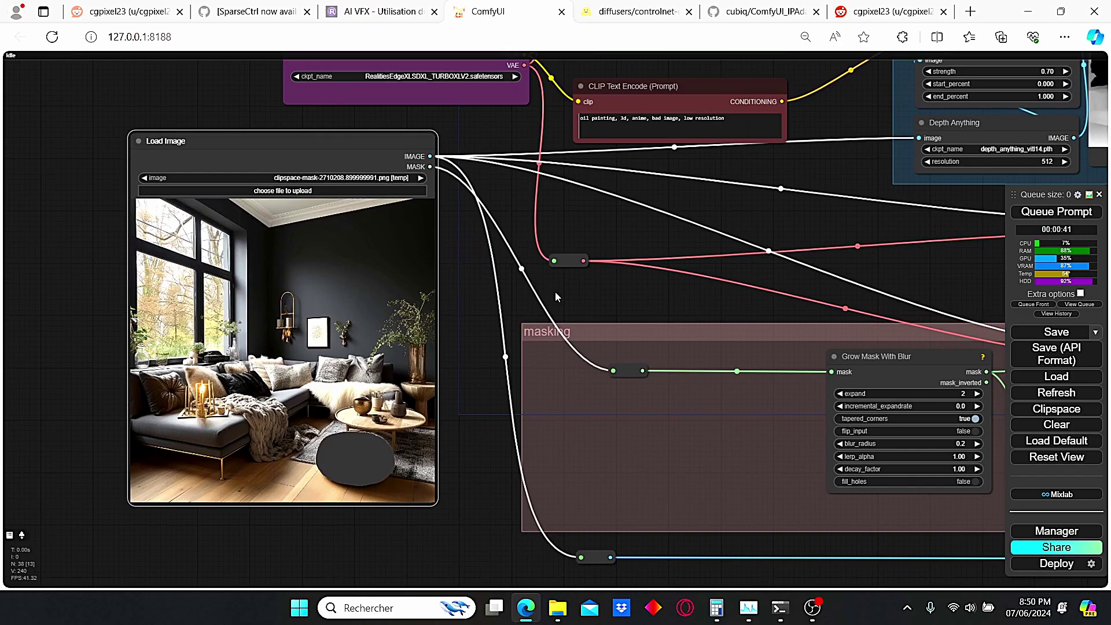
scroll(674, 432, down, 2)
drag(675, 432, 464, 425)
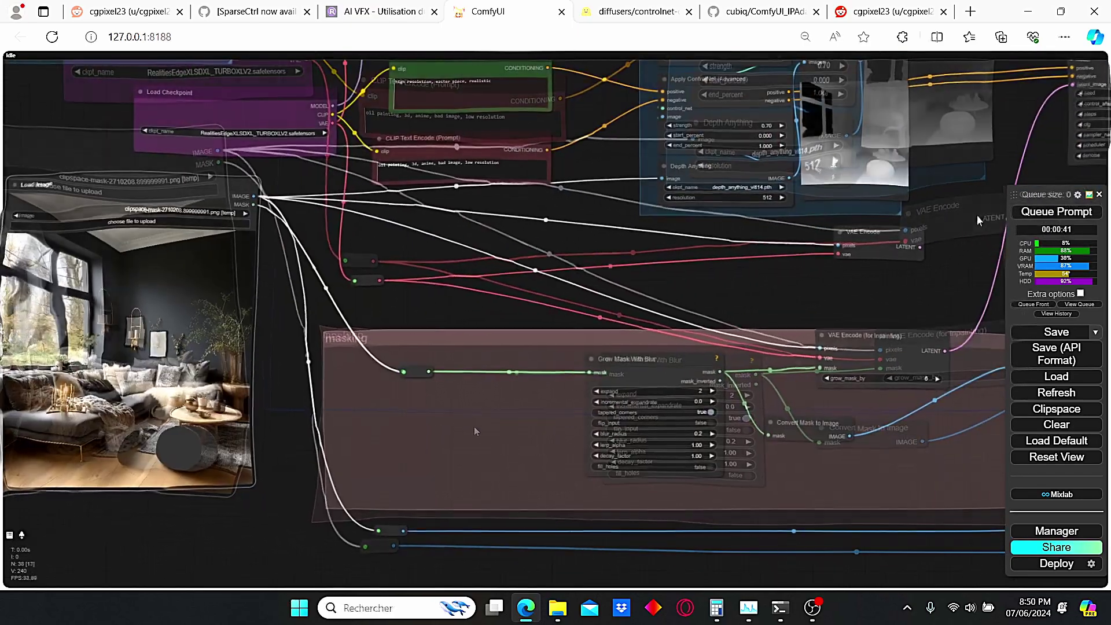
drag(949, 214, 603, 550)
drag(620, 384, 571, 175)
drag(466, 379, 628, 307)
click(1046, 214)
Step: Examine the mask preview and compare the inpainted pouf with the source room in the Image Comparer
scroll(785, 334, down, 2)
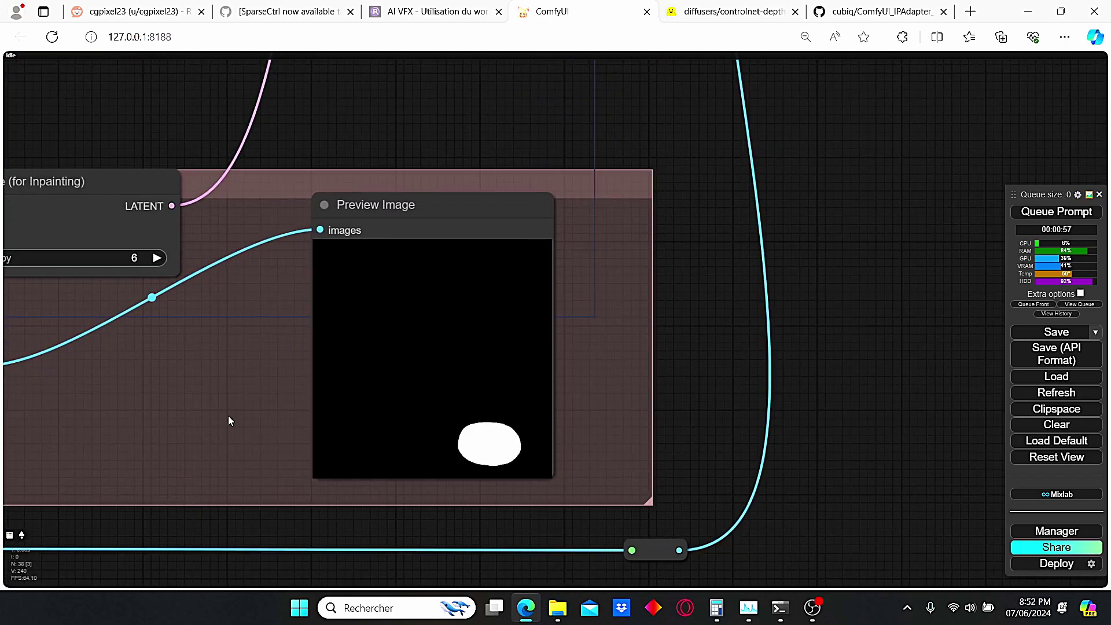
drag(228, 415, 411, 432)
scroll(590, 476, up, 2)
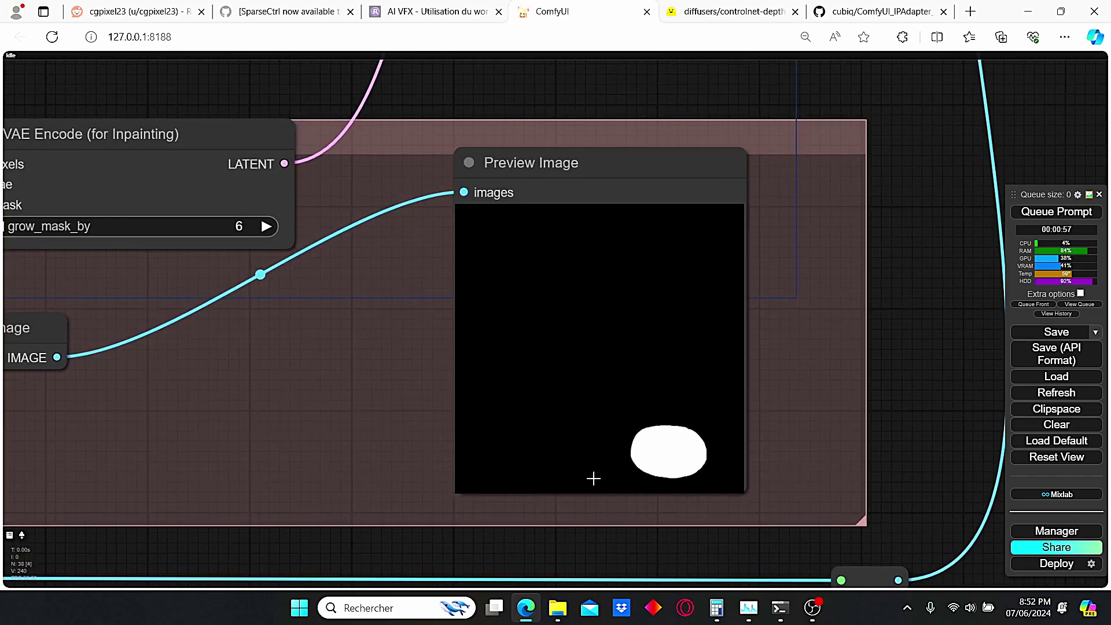
scroll(558, 439, down, 3)
scroll(726, 461, up, 3)
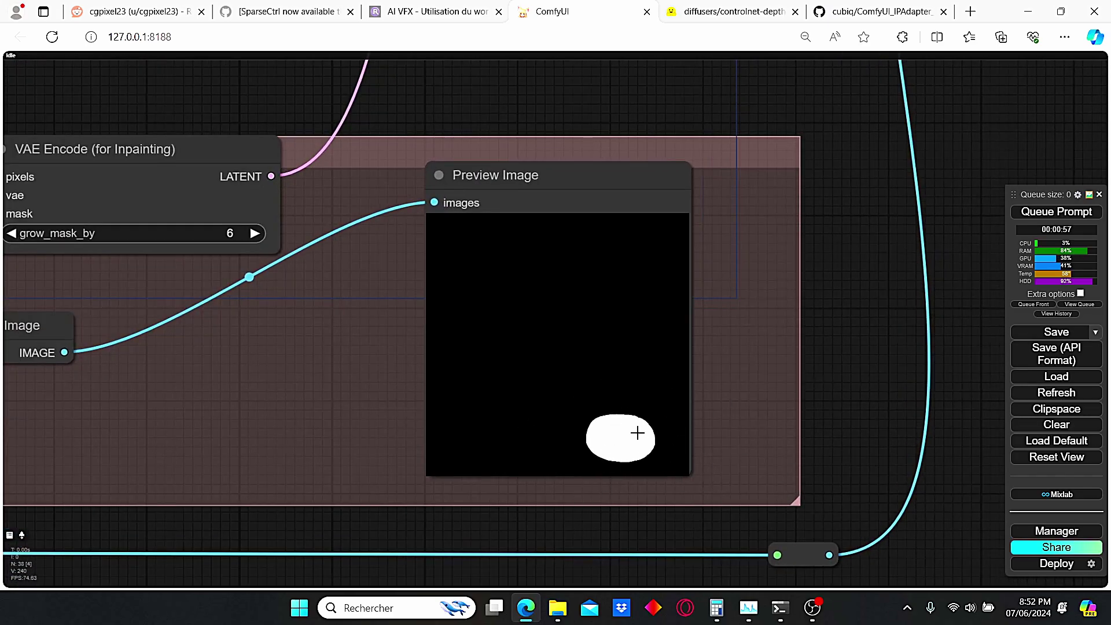
scroll(758, 241, down, 3)
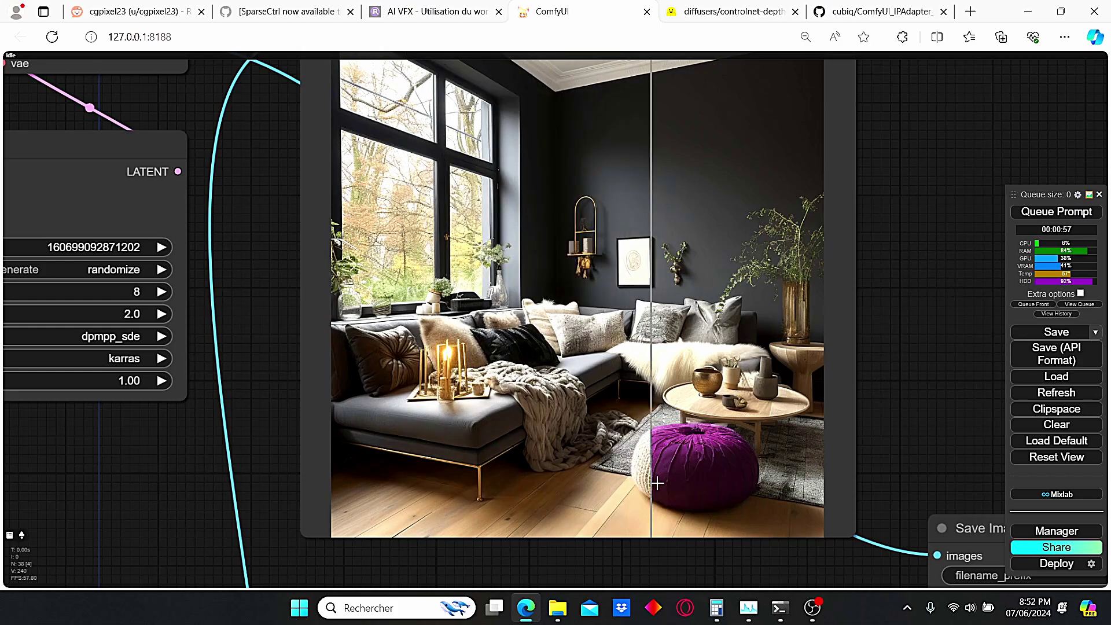
scroll(240, 440, down, 1)
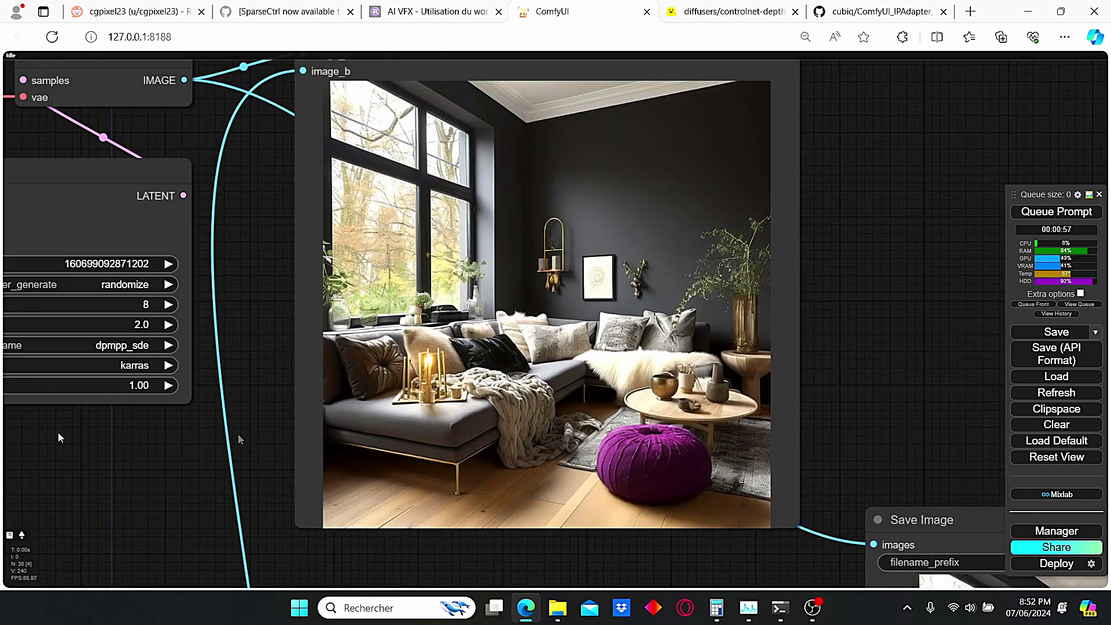
Step: Return to the source room's Load Image node and reopen its image in the SAM Detector
scroll(60, 433, down, 3)
drag(61, 436, 762, 408)
drag(92, 487, 794, 448)
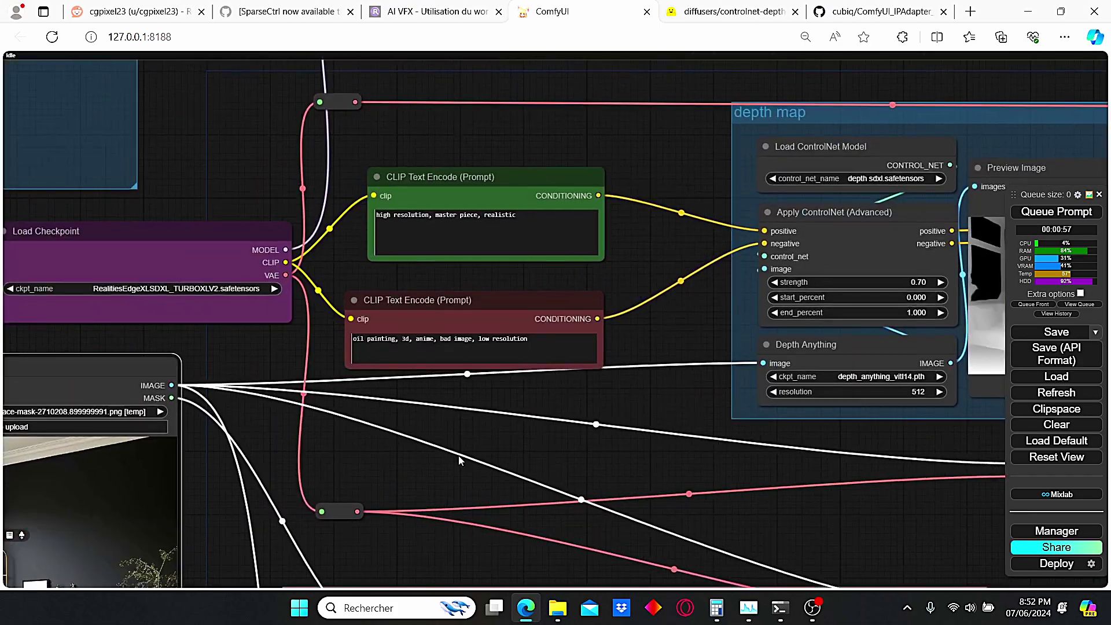
drag(214, 470, 864, 205)
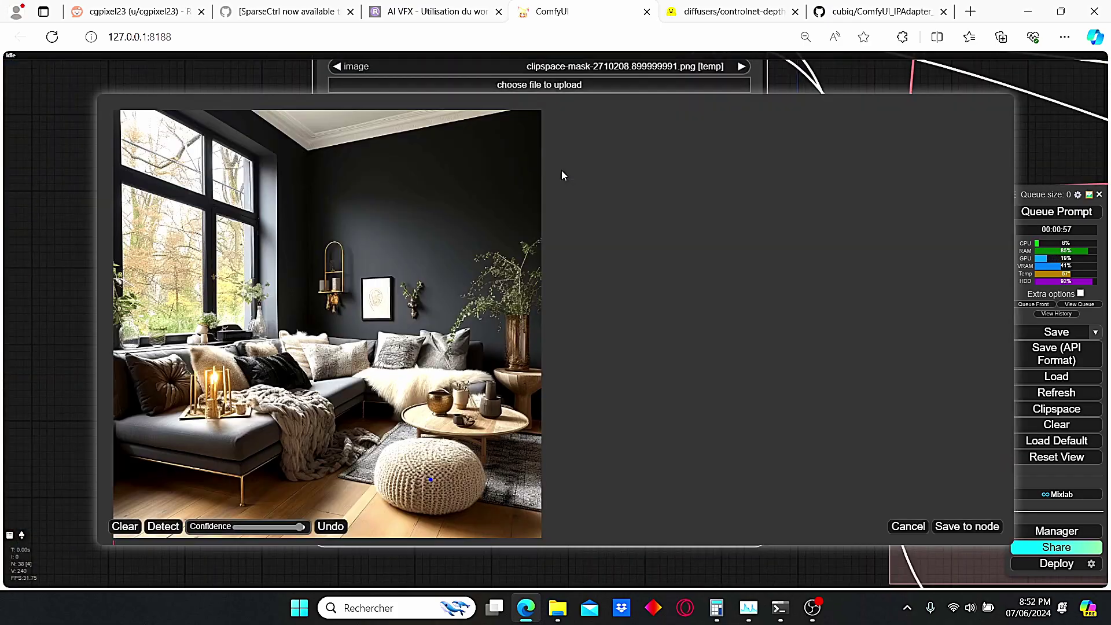
Step: Try detecting the pouf and the black sofa cushion together in the SAM Detector, and clear the selection
click(429, 479)
click(280, 366)
click(163, 526)
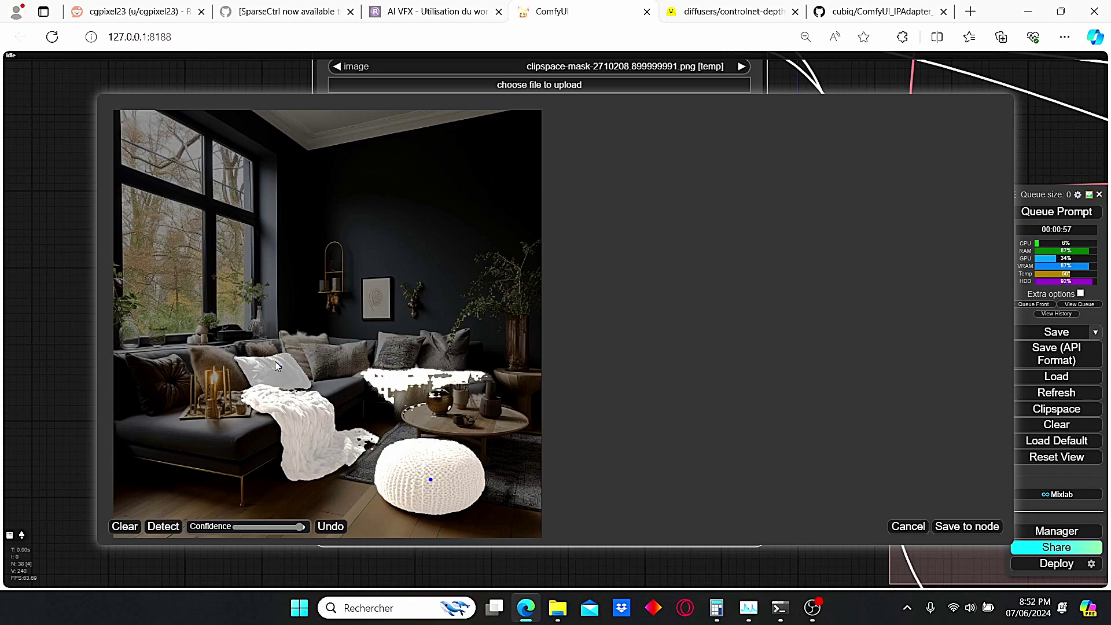
click(114, 526)
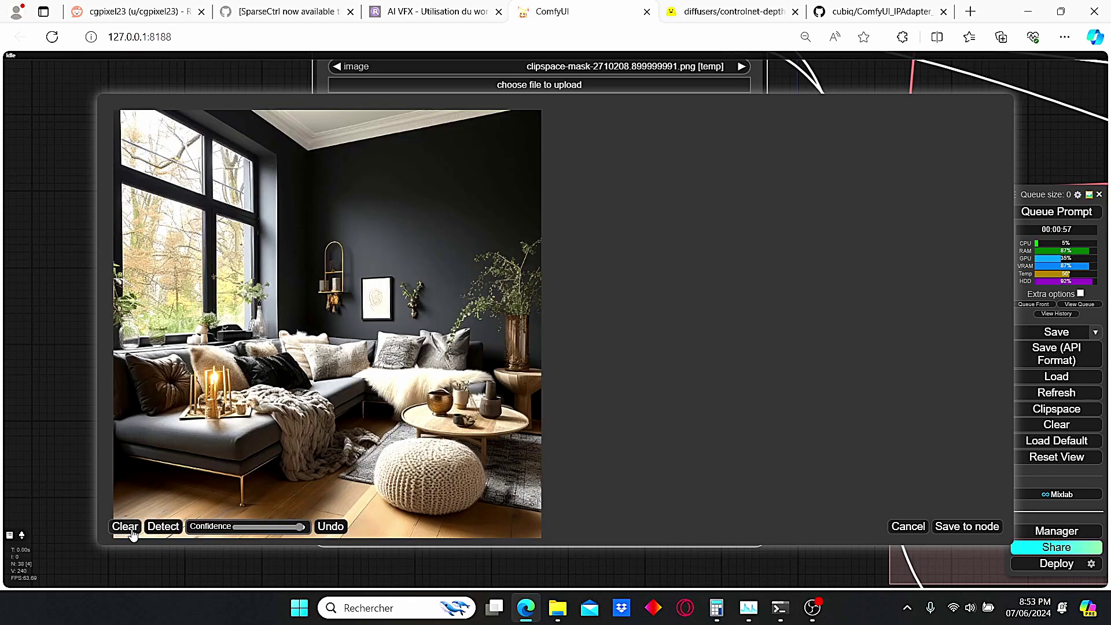
Step: Detect the black cushion and the light cushions along the back of the sofa in the SAM Detector, and save the mask to the node
click(163, 524)
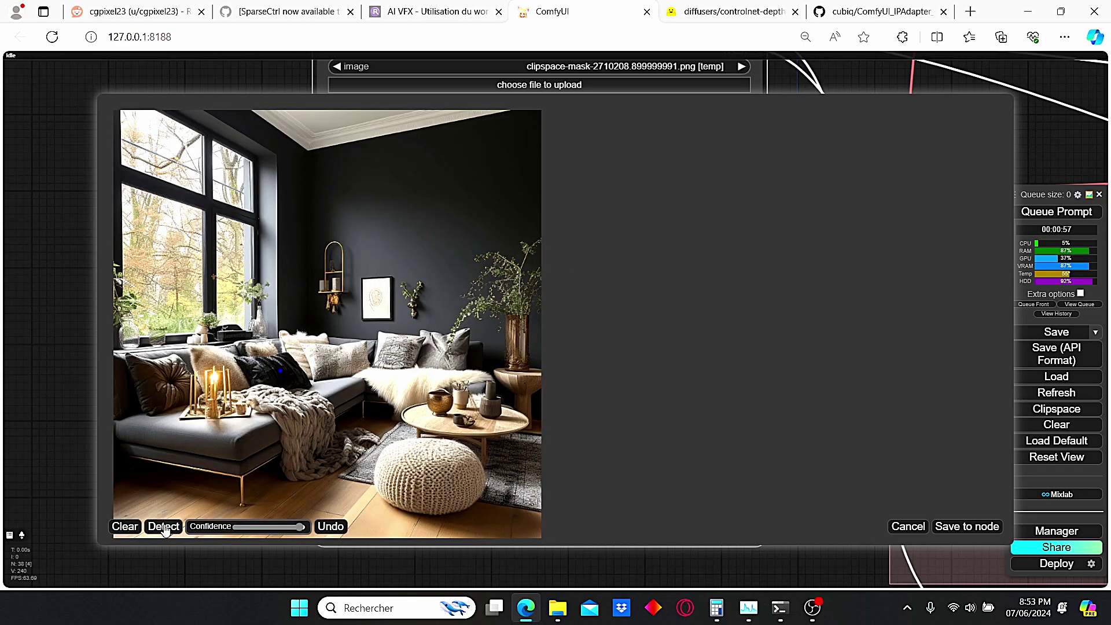
click(394, 349)
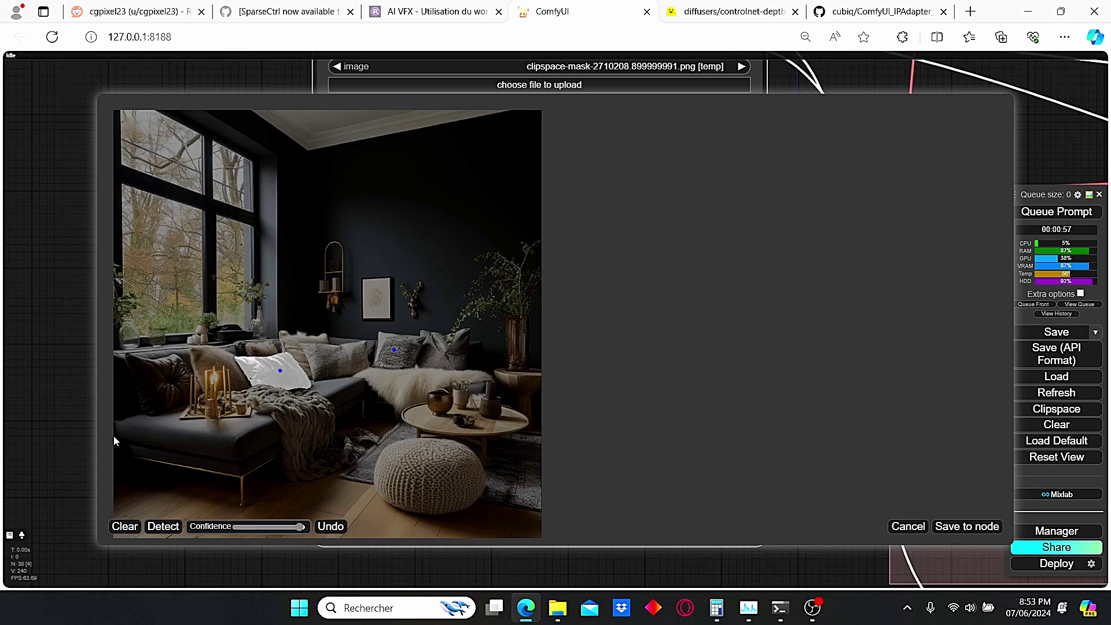
click(163, 527)
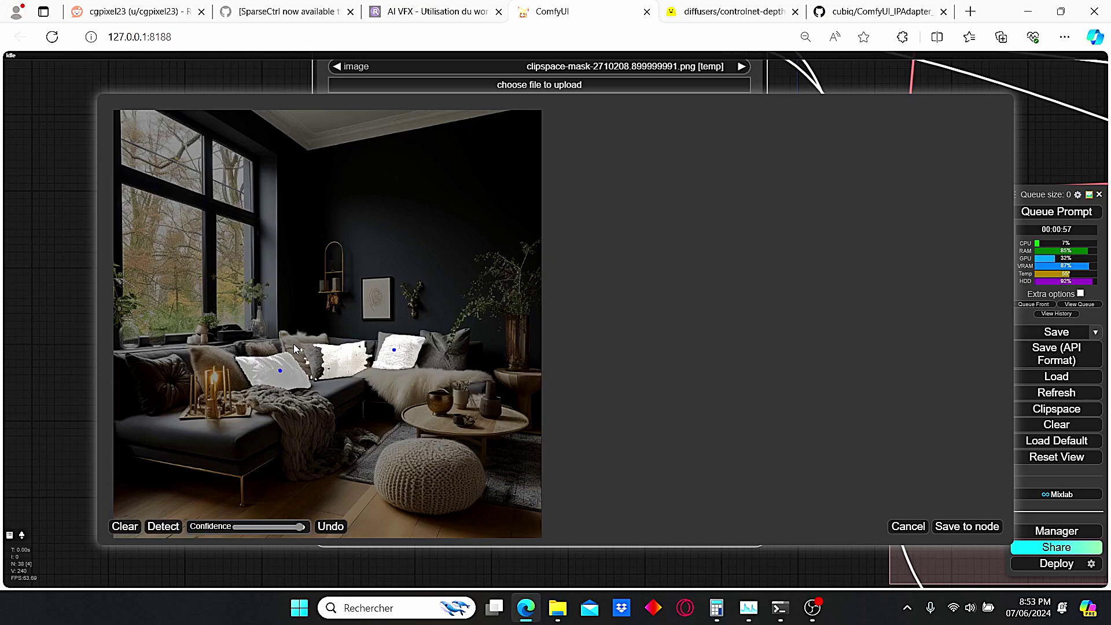
click(157, 528)
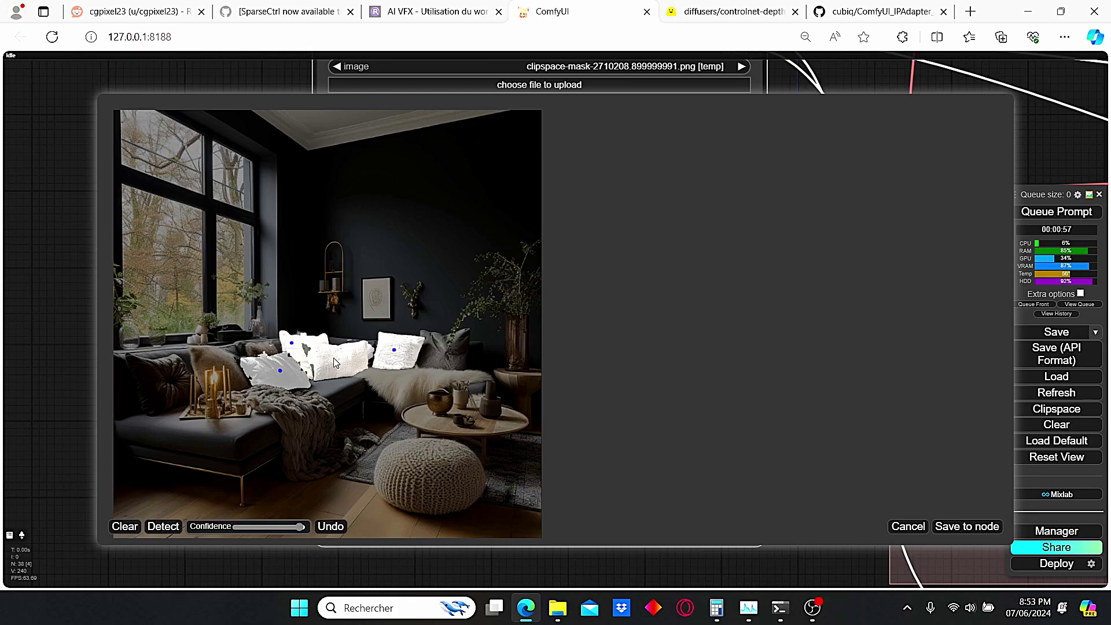
click(960, 526)
Step: Touch up the gaps in the sofa cushion mask with a small brush in the MaskEditor, and save it to the node
scroll(498, 347, up, 1)
right_click(548, 115)
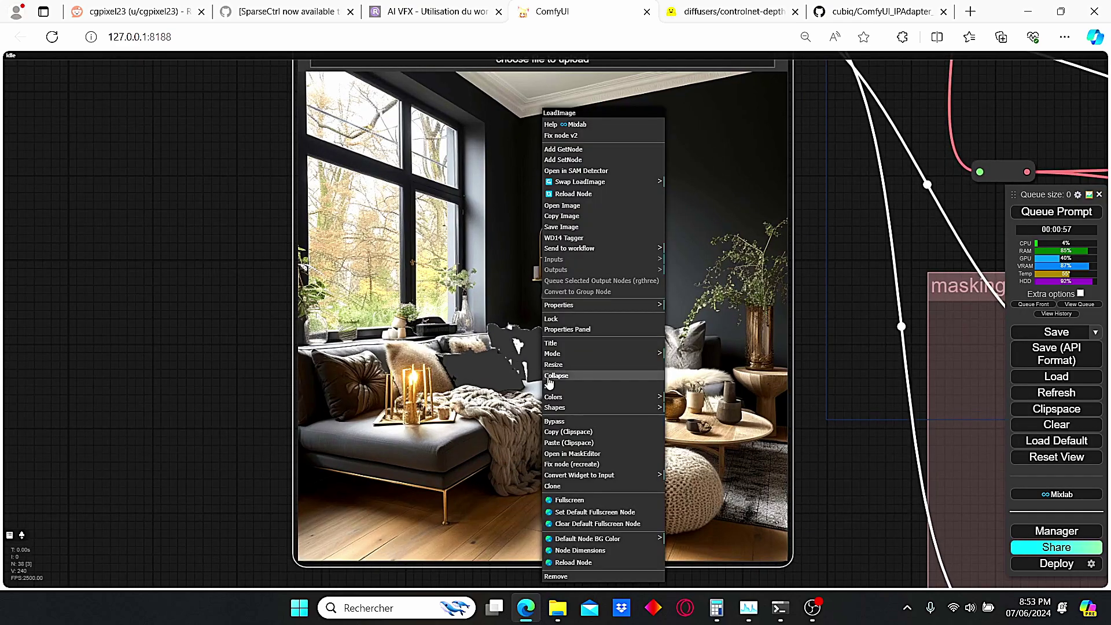
click(583, 453)
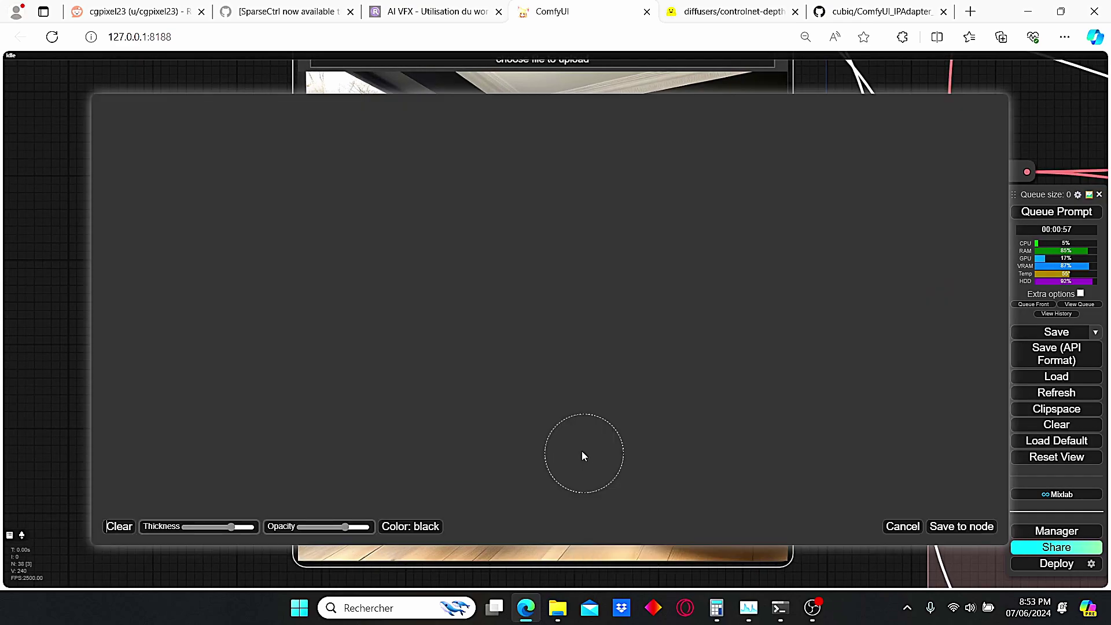
drag(246, 526, 216, 528)
scroll(526, 360, up, 20)
scroll(526, 360, down, 20)
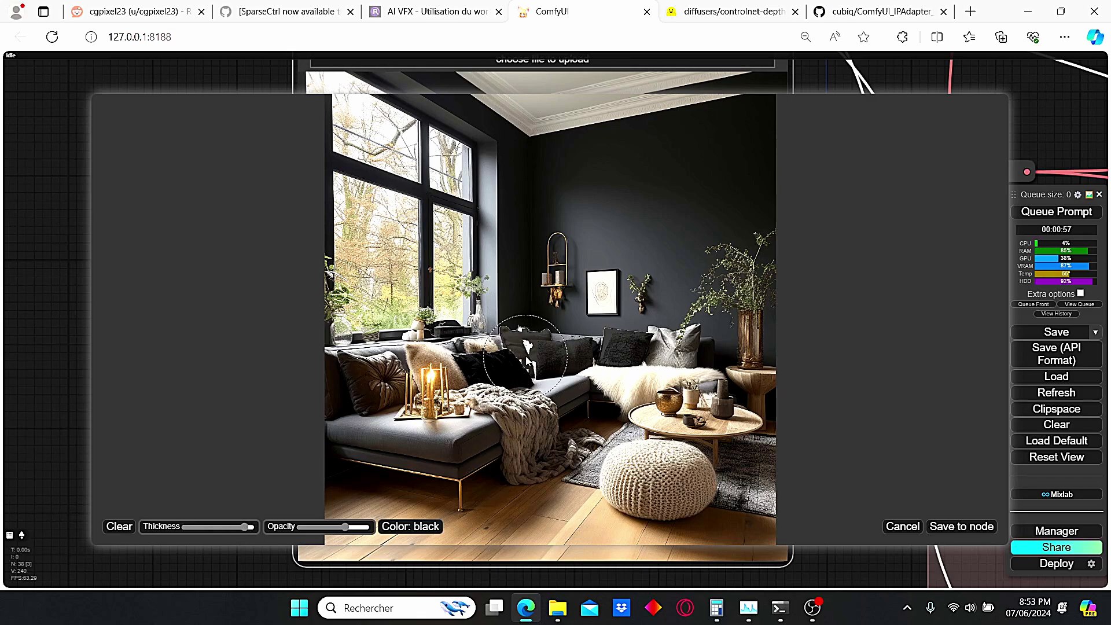
scroll(527, 362, down, 8)
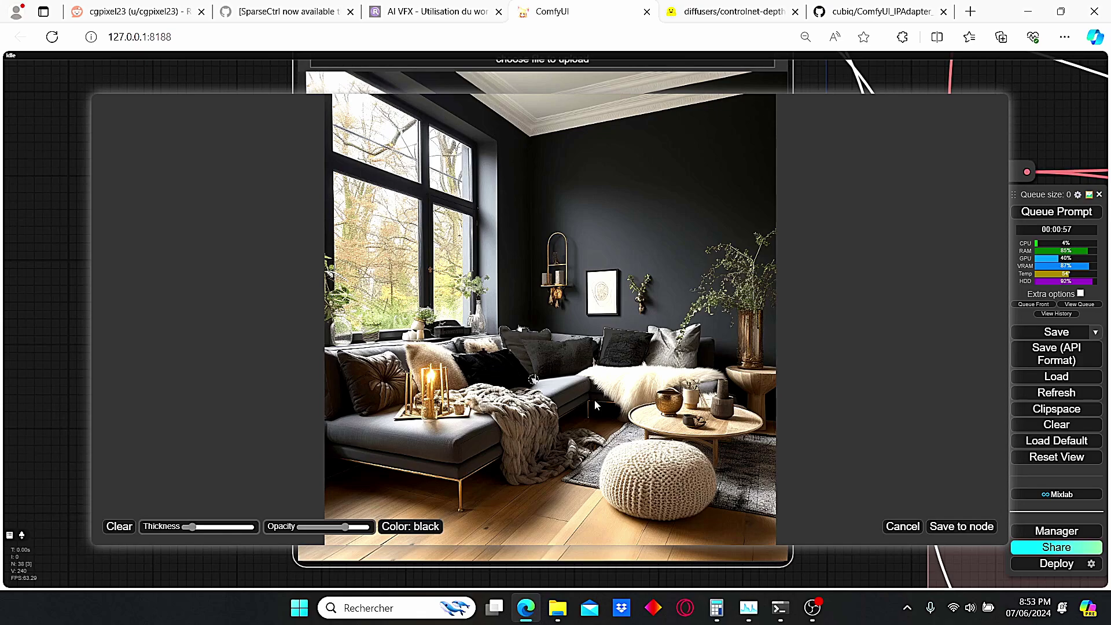
click(958, 527)
Step: Queue the prompt to inpaint the masked sofa cushions
drag(898, 305, 485, 300)
scroll(887, 315, down, 6)
drag(770, 241, 201, 288)
click(1040, 213)
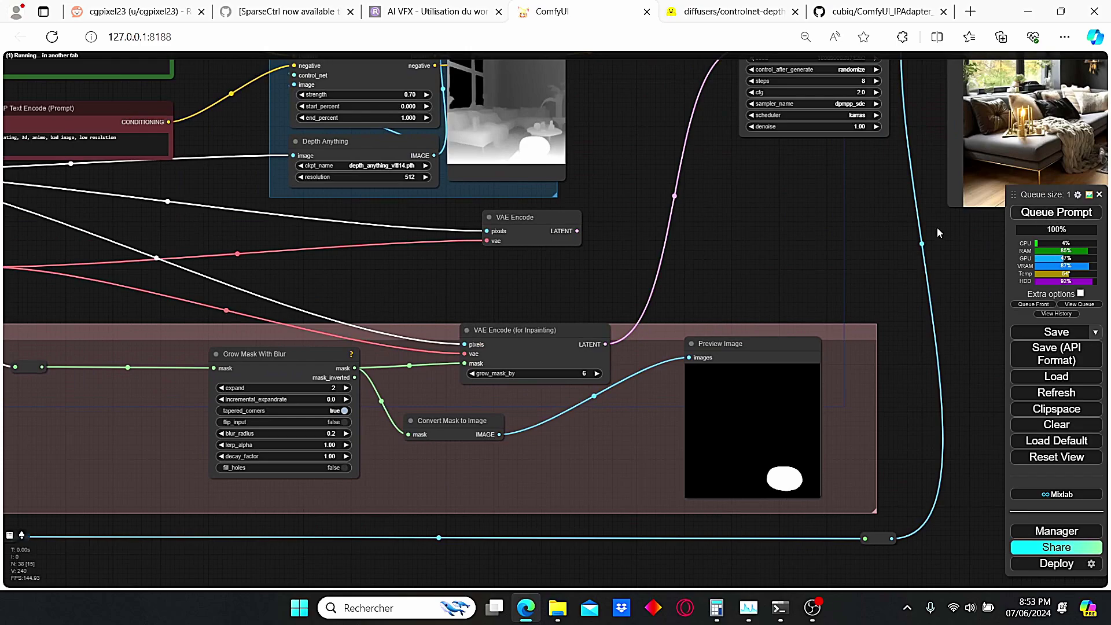
Step: Follow the run past the KSampler and examine the inpainted cushions in the Image Comparer
drag(888, 218, 576, 400)
scroll(562, 412, up, 3)
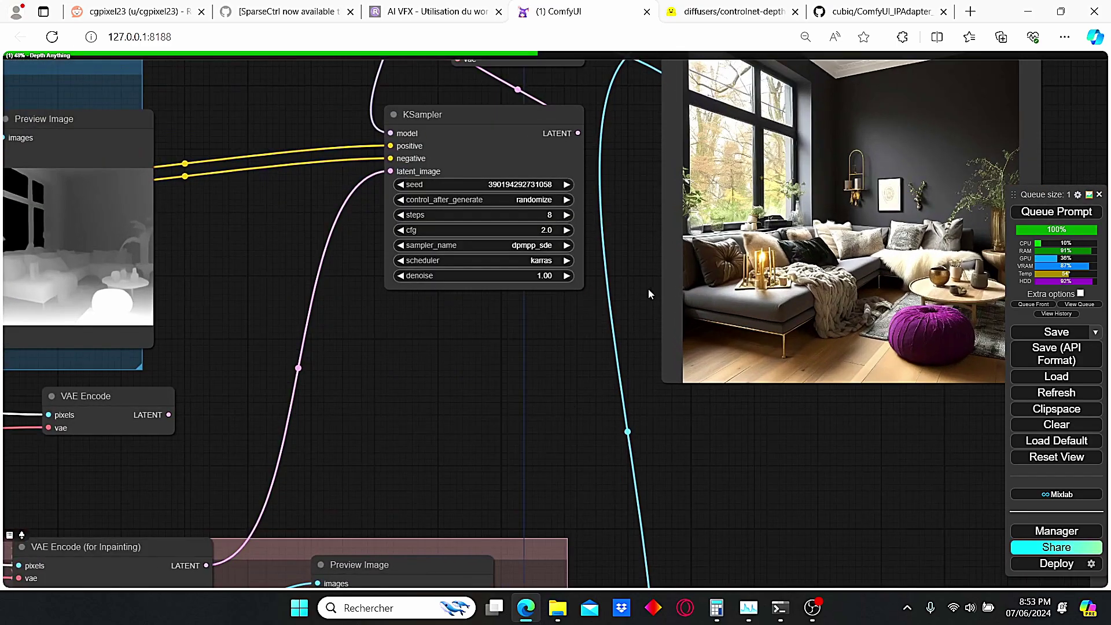
drag(626, 275, 446, 379)
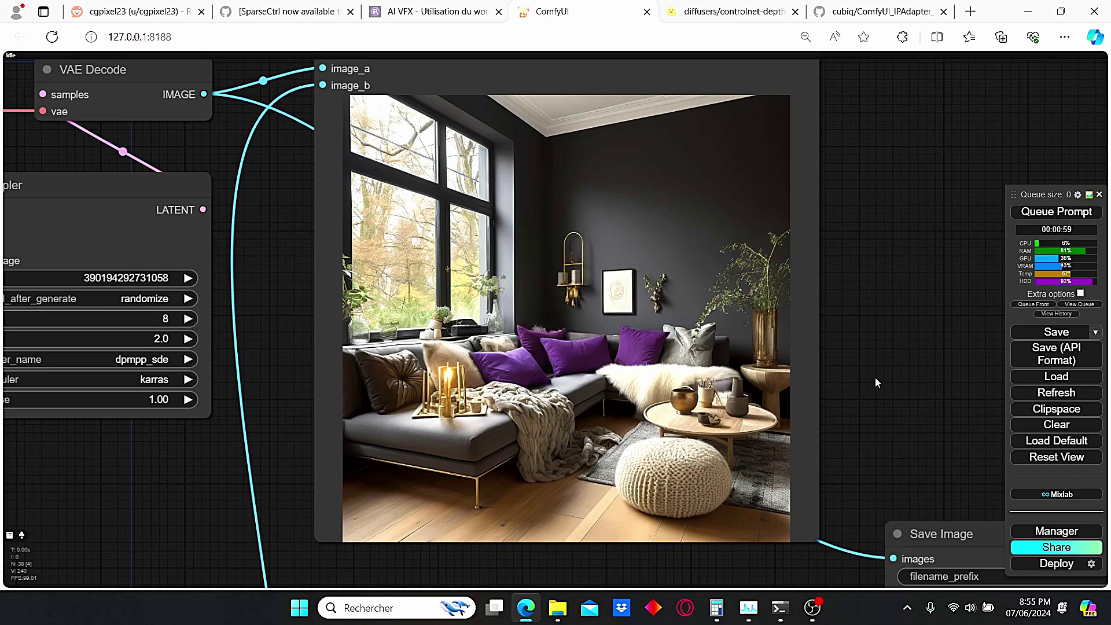
scroll(521, 463, down, 3)
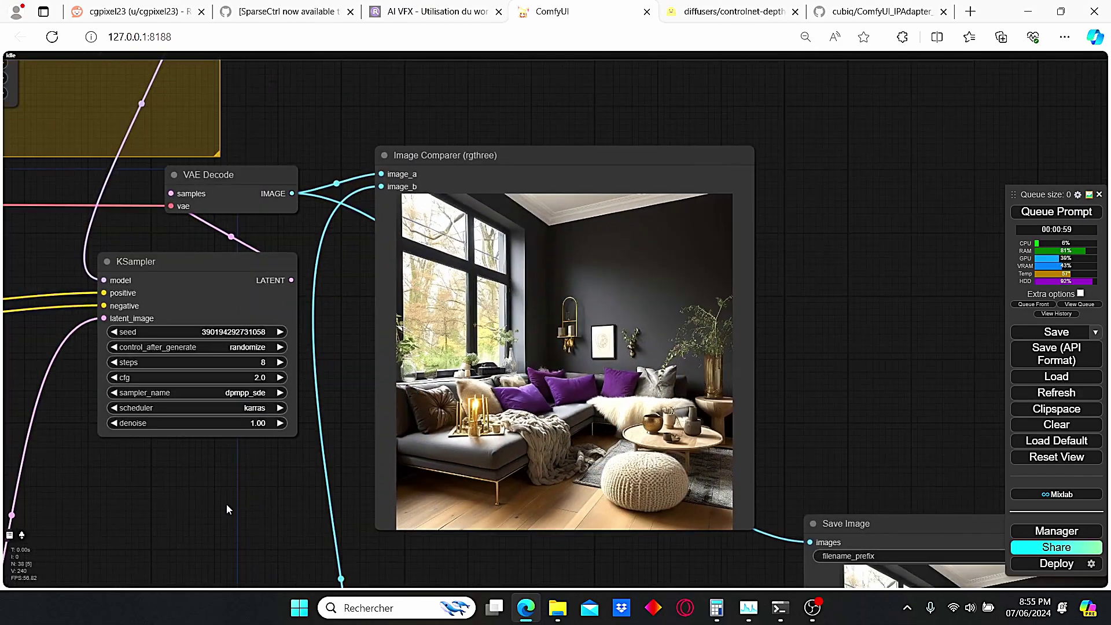
Step: Open the source room image from the Load Image node in the SAM Detector
drag(226, 506, 626, 330)
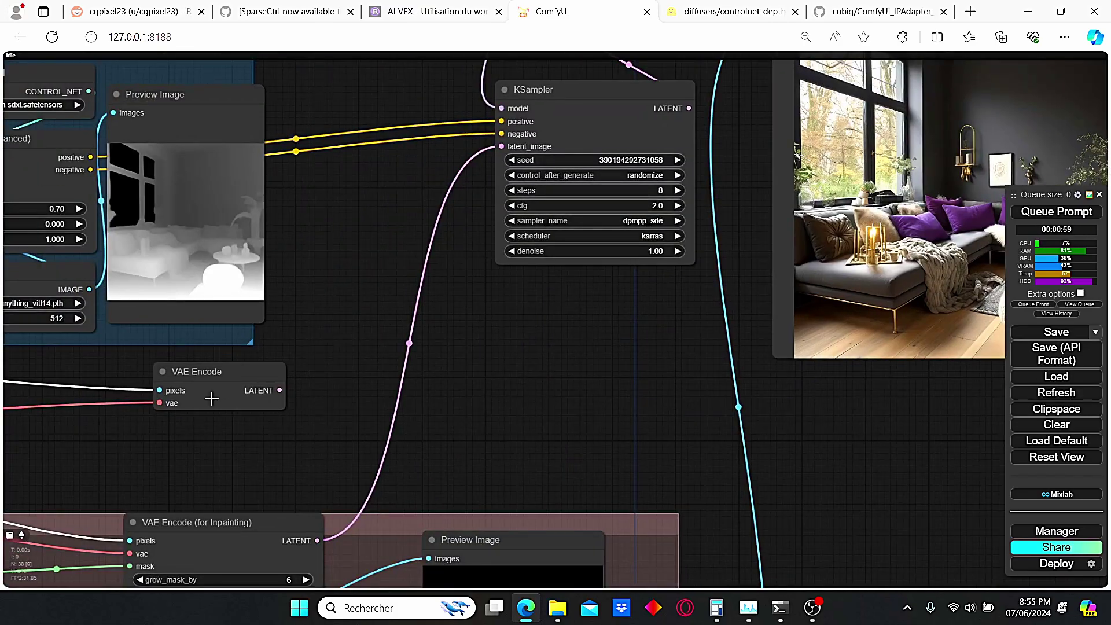
scroll(289, 396, down, 2)
drag(385, 423, 990, 301)
right_click(271, 225)
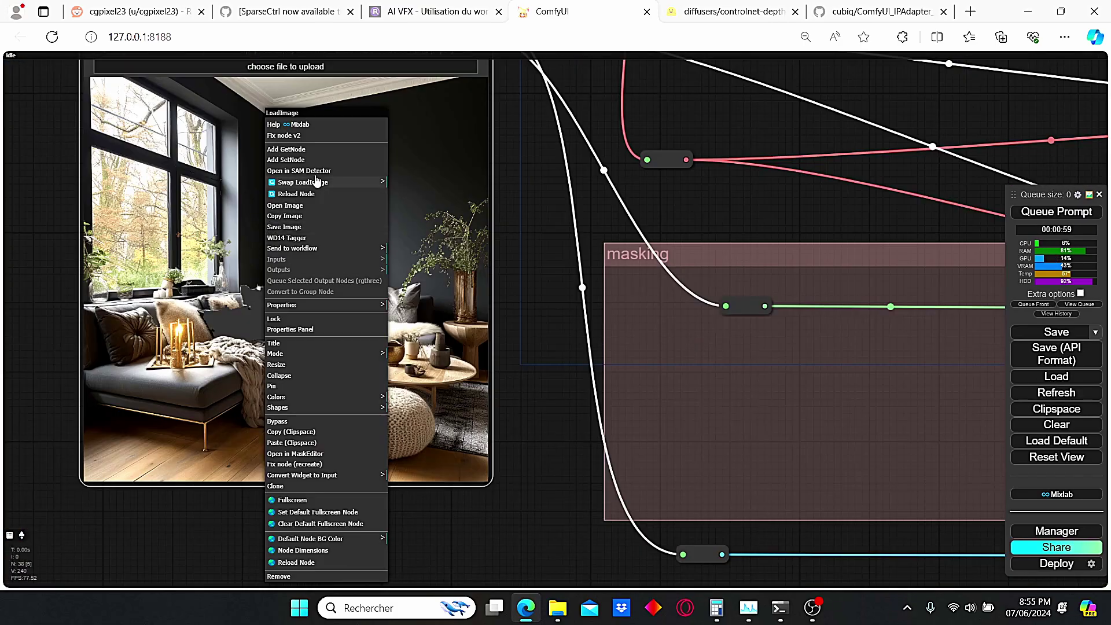
click(316, 170)
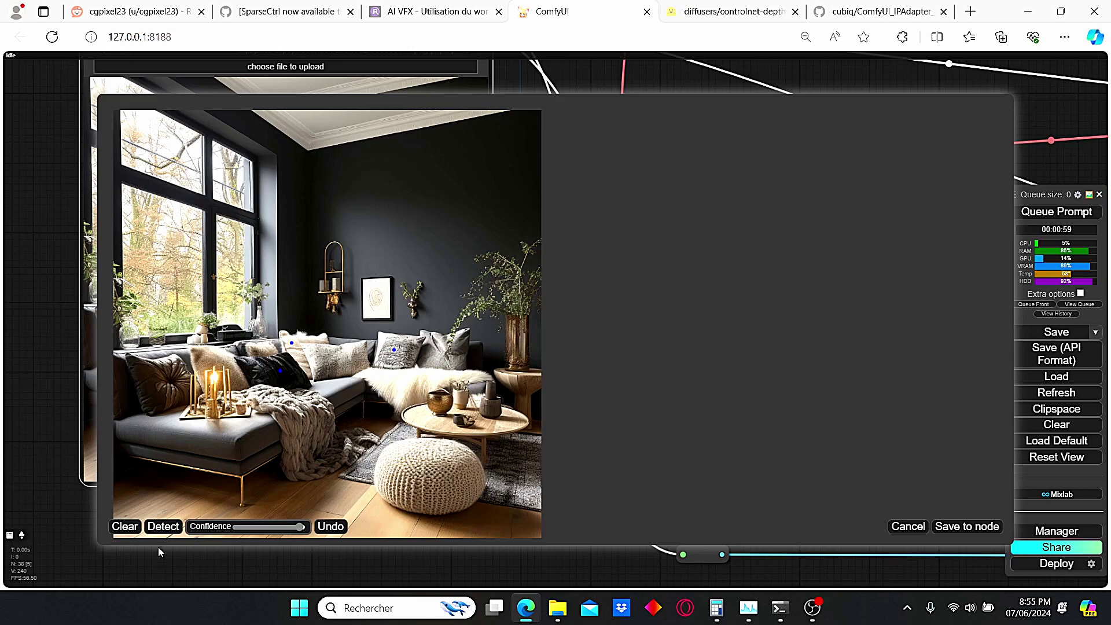
Step: Detect the four glass panes of the window from one point in each pane, and save the mask to the node
click(165, 137)
click(228, 174)
click(159, 262)
click(231, 267)
click(171, 531)
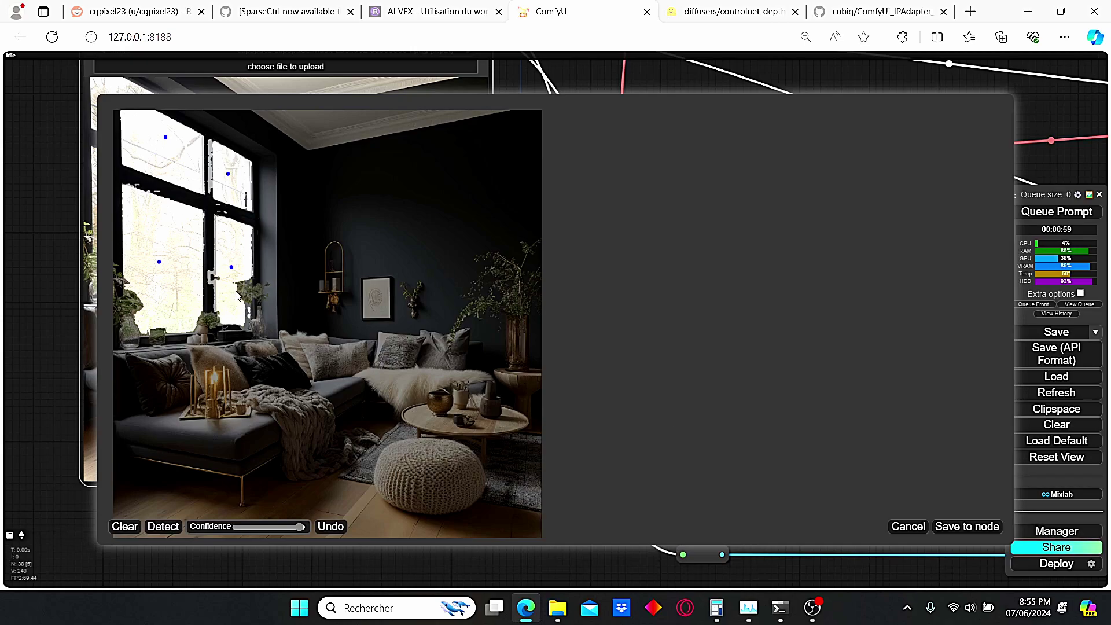
click(965, 528)
Step: Check the window mask on the source image, and queue the prompt to inpaint the masked panes
scroll(645, 239, down, 2)
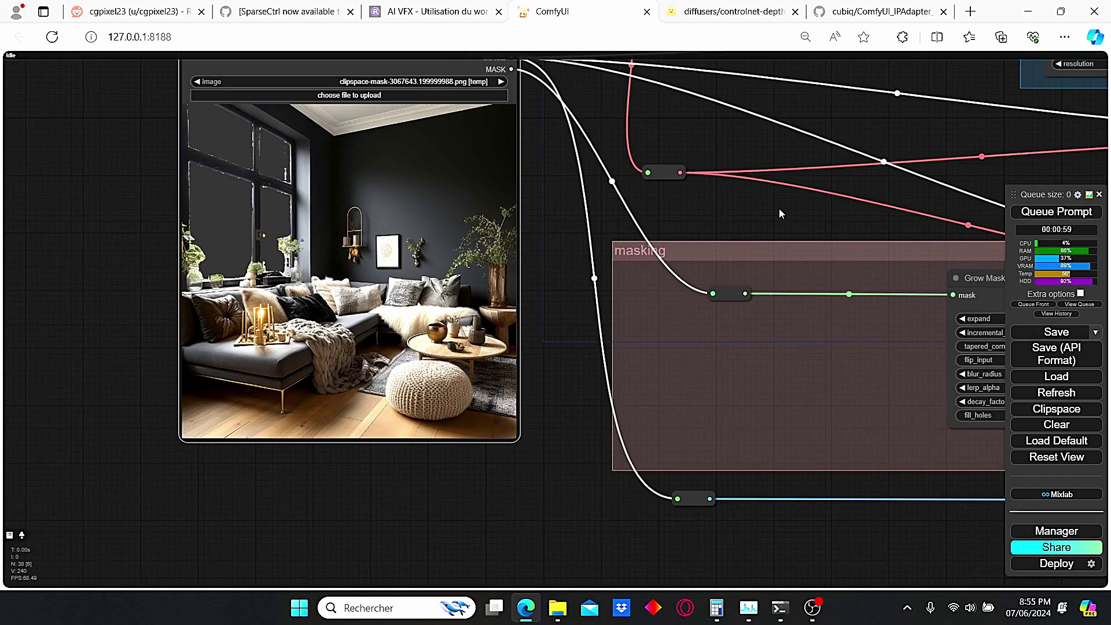
drag(539, 261, 668, 314)
scroll(668, 314, up, 4)
scroll(273, 246, up, 3)
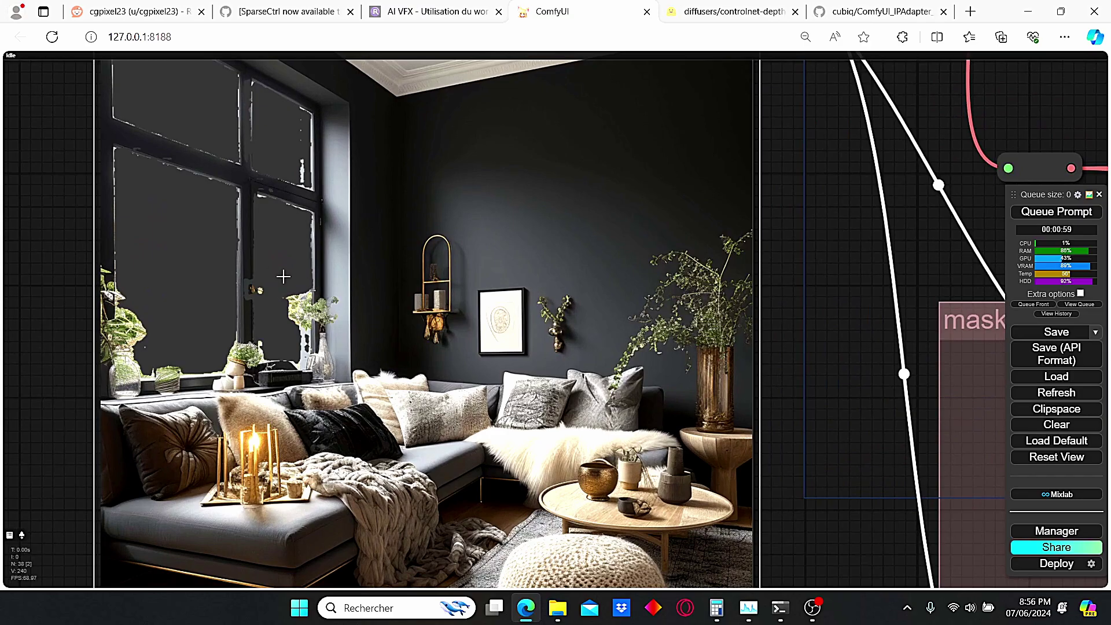
scroll(470, 221, down, 11)
drag(799, 191, 219, 282)
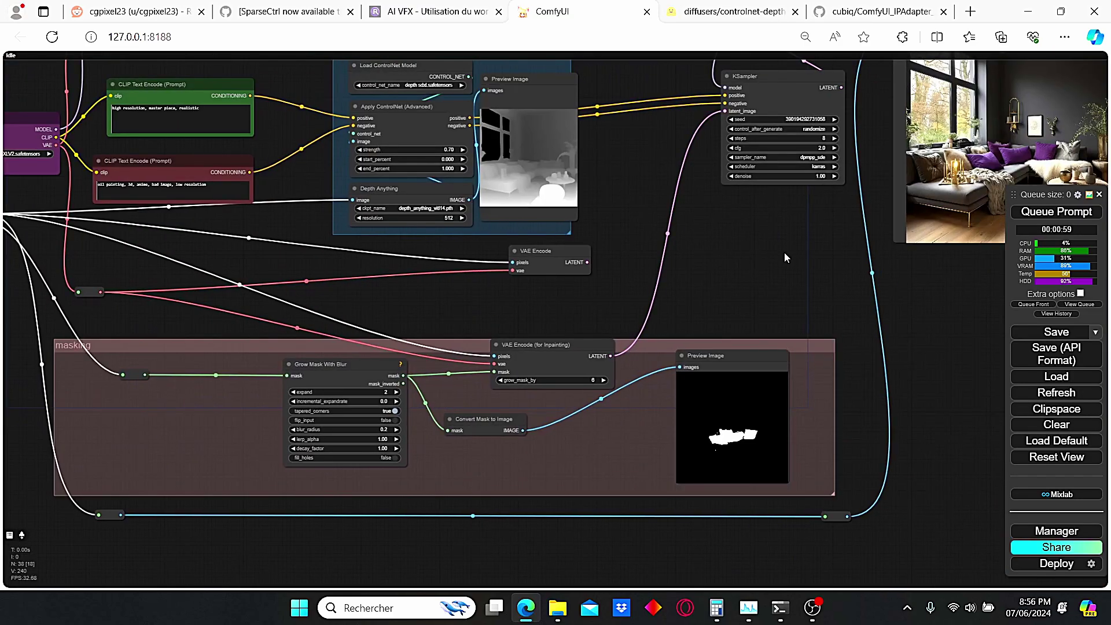
drag(783, 253, 496, 306)
scroll(532, 319, up, 1)
drag(681, 383, 553, 425)
scroll(730, 319, up, 3)
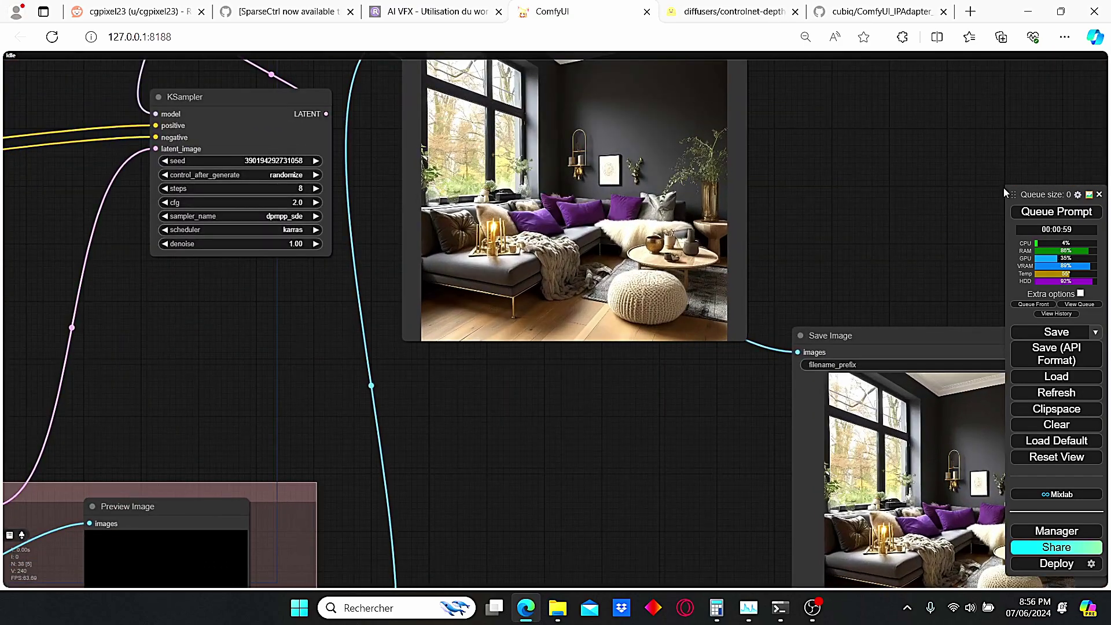
click(1039, 217)
Step: Examine the inpainted window view in the Image Comparer, and review the mask preview, source image and depth map nodes behind it
drag(546, 349, 511, 505)
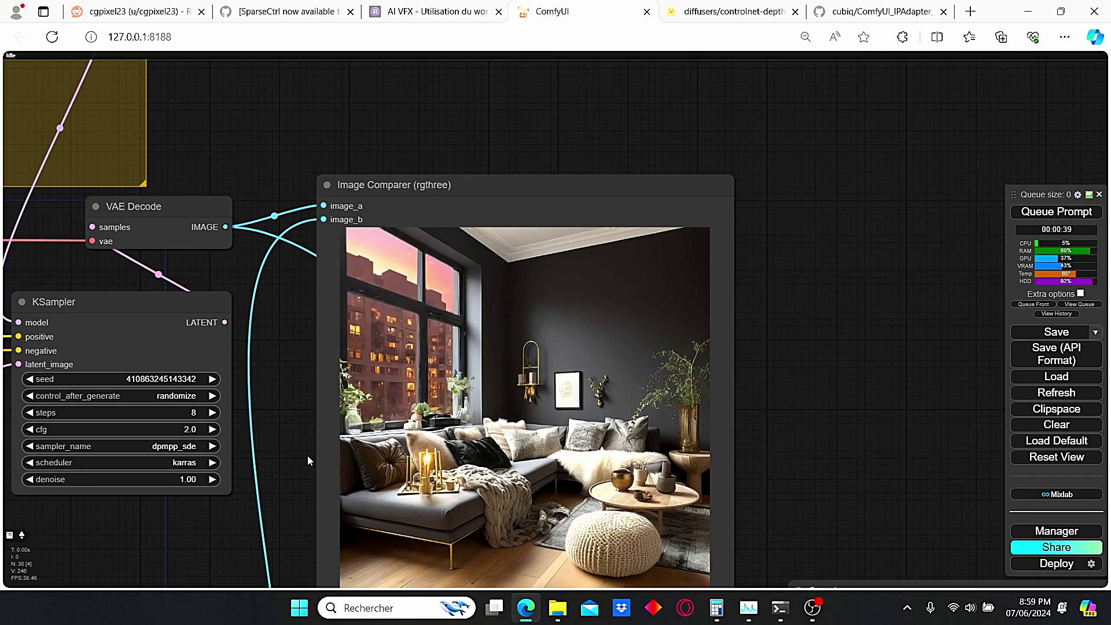
scroll(302, 456, down, 5)
drag(302, 456, 503, 319)
drag(344, 399, 484, 304)
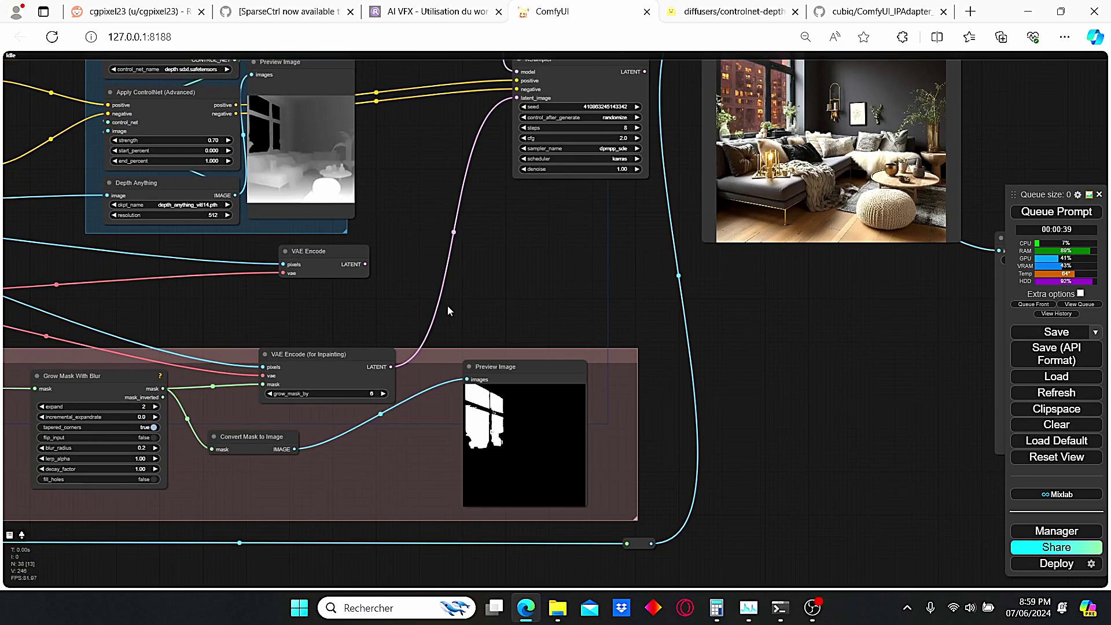
drag(374, 312, 557, 320)
drag(167, 358, 422, 364)
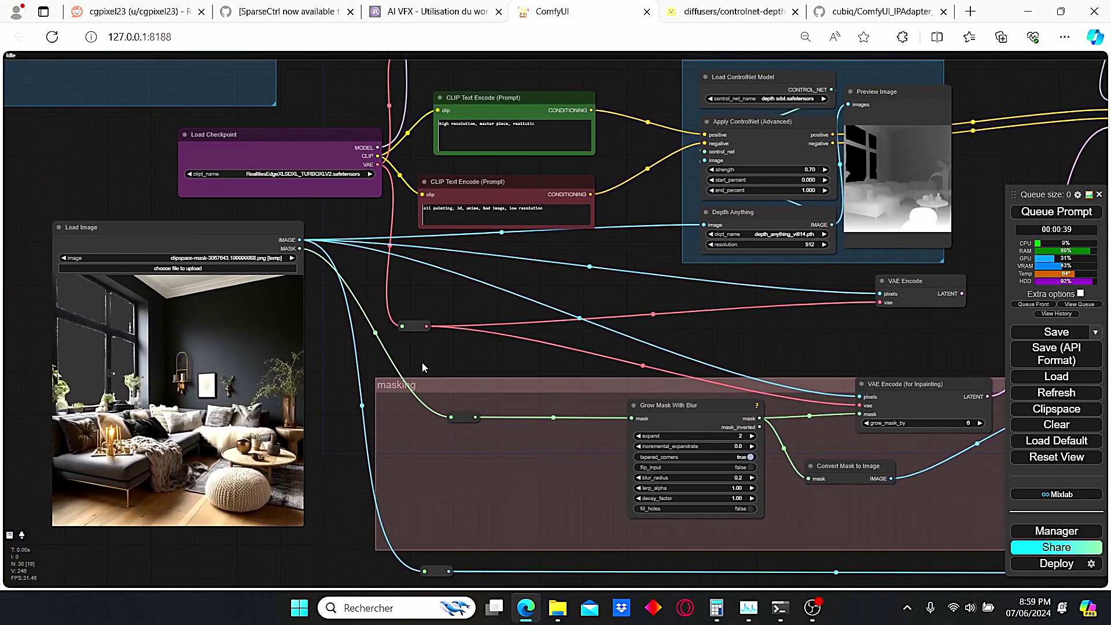
scroll(595, 343, down, 3)
scroll(874, 333, up, 4)
drag(872, 334, 335, 389)
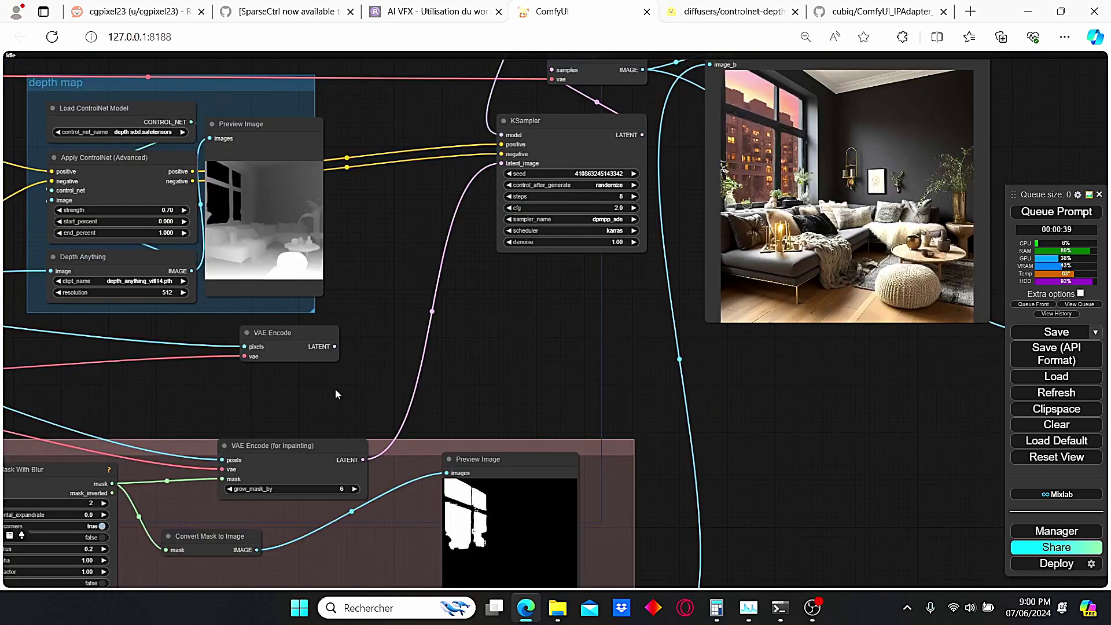
scroll(483, 344, down, 2)
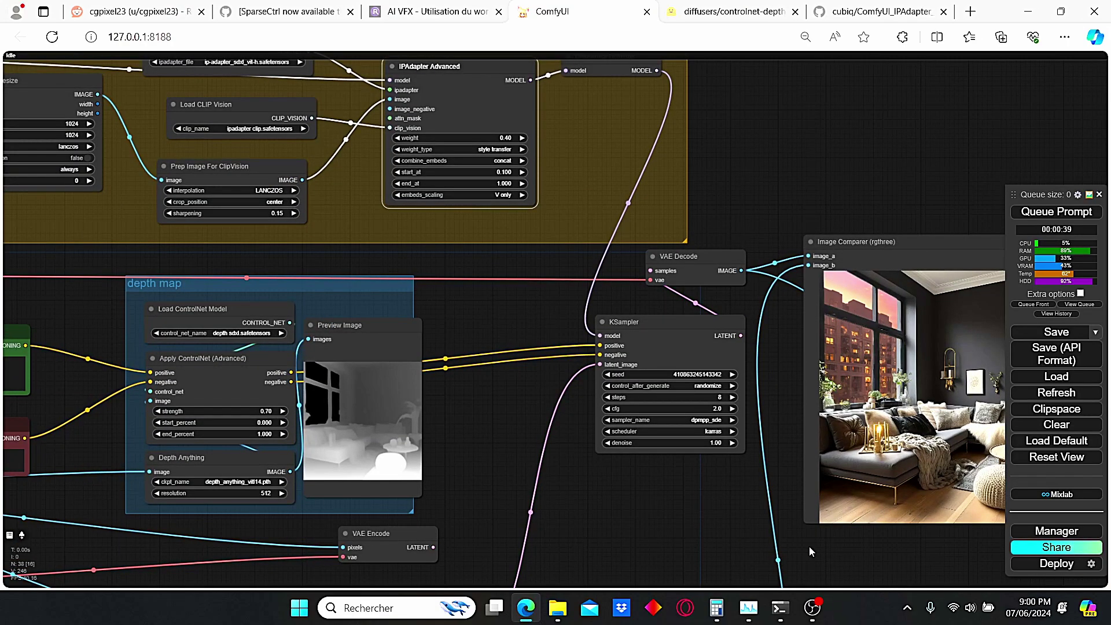
drag(860, 547, 599, 483)
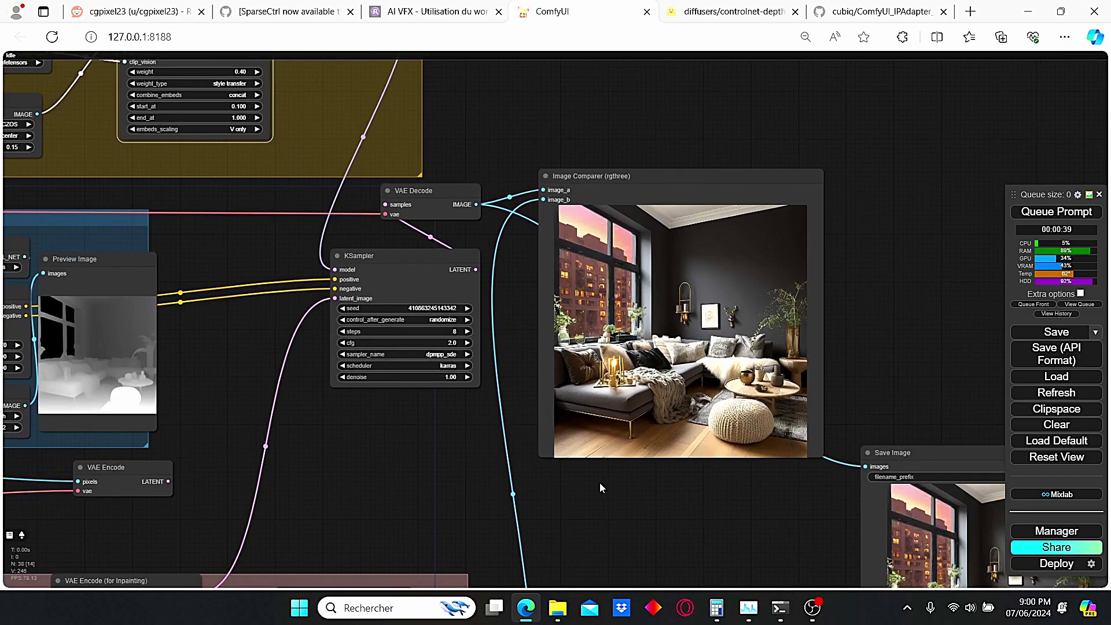